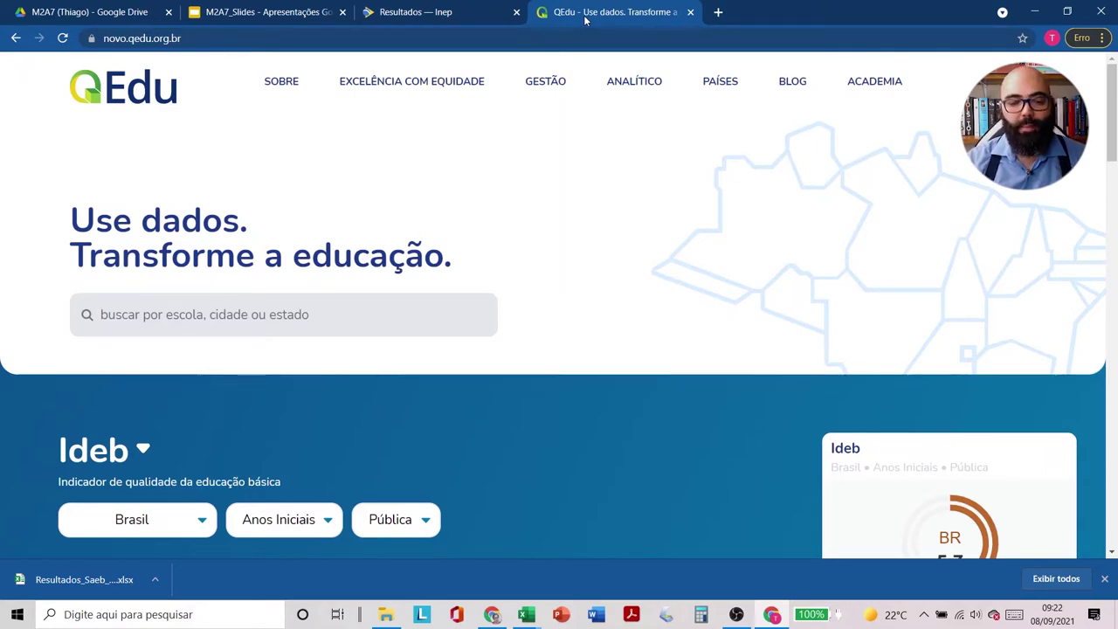
- In QEdu Gestão's public spreadsheets, open the "Desigualdades ligadas a cor / raça" project and access its 5º ano adequate-learning spreadsheet
{"action": "left_click", "coordinate": [545, 83]}
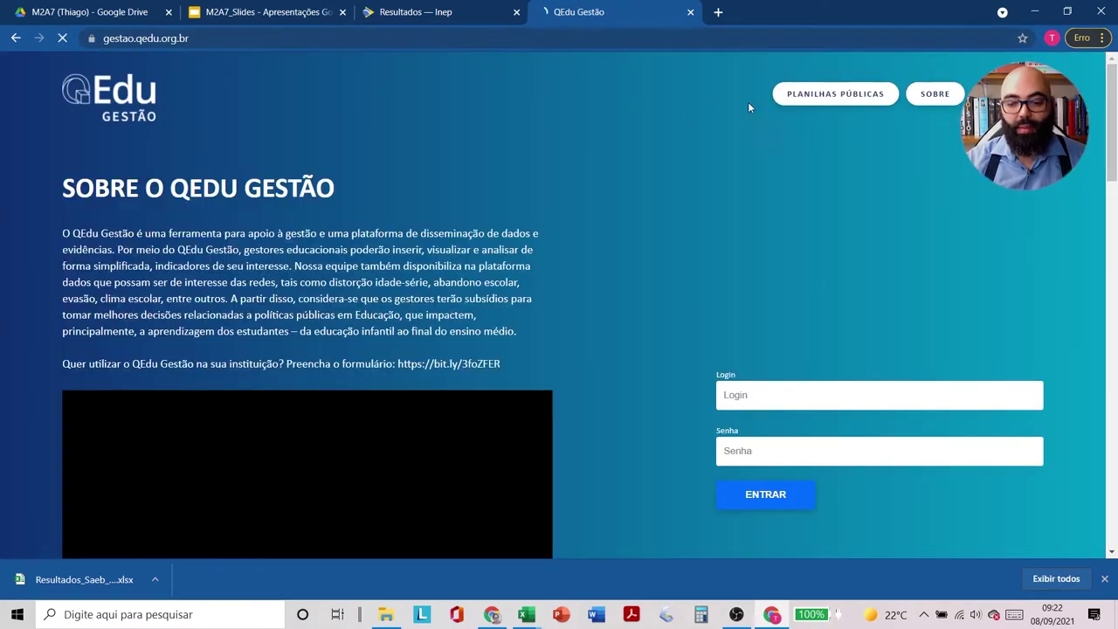
{"action": "left_click", "coordinate": [794, 96]}
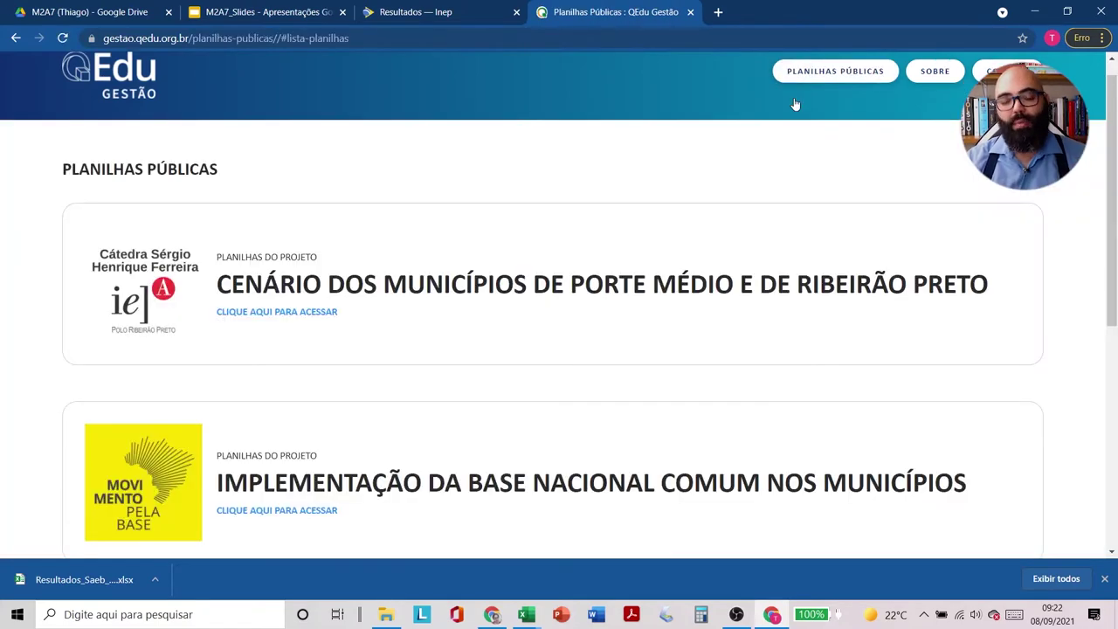
{"action": "left_click_drag", "start_coordinate": [1113, 163], "coordinate": [1114, 255]}
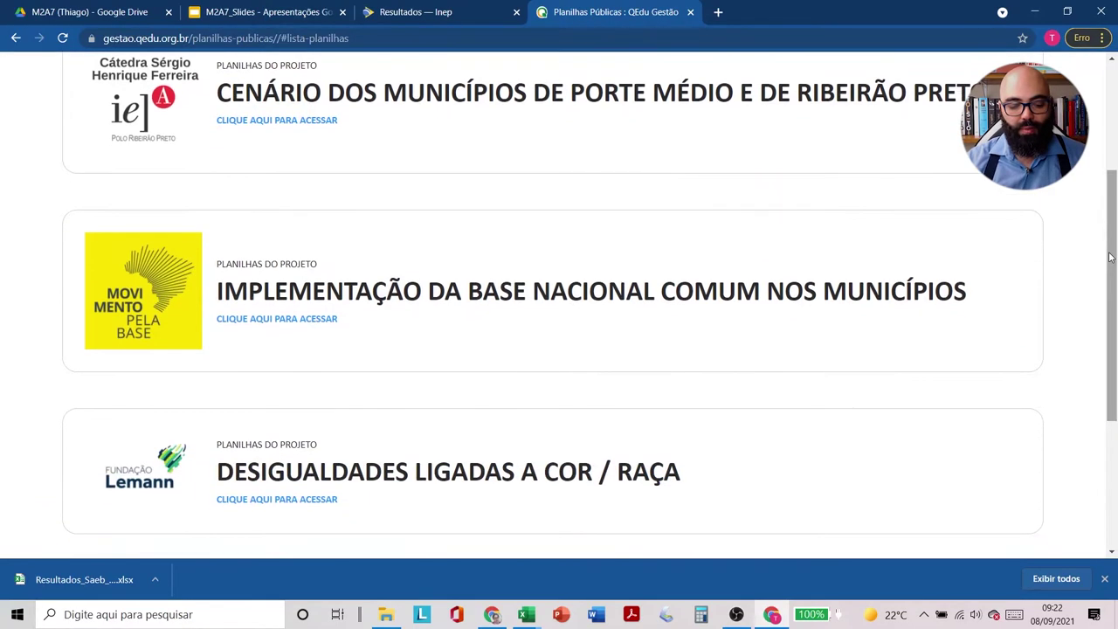
{"action": "left_click", "coordinate": [487, 484]}
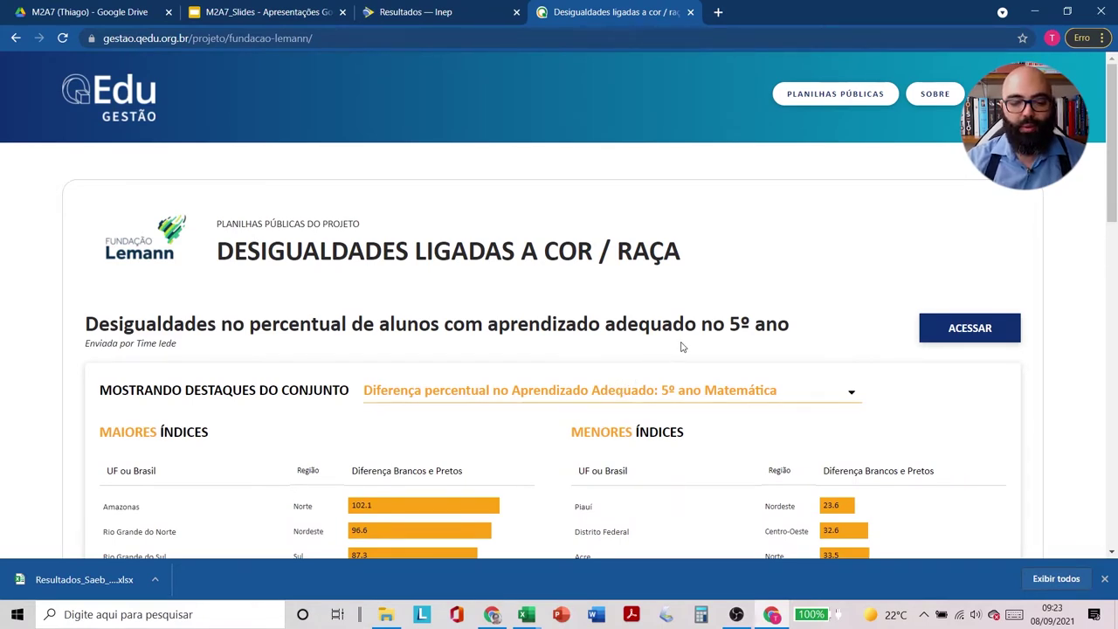
{"action": "left_click", "coordinate": [945, 340]}
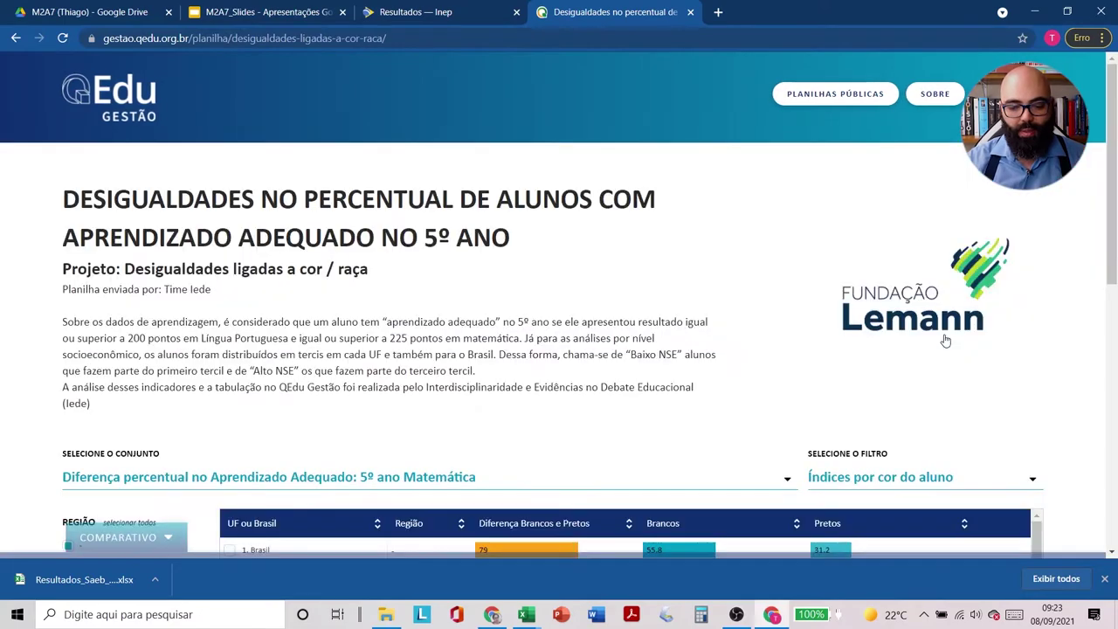
{"action": "left_click_drag", "start_coordinate": [1115, 158], "coordinate": [1111, 345]}
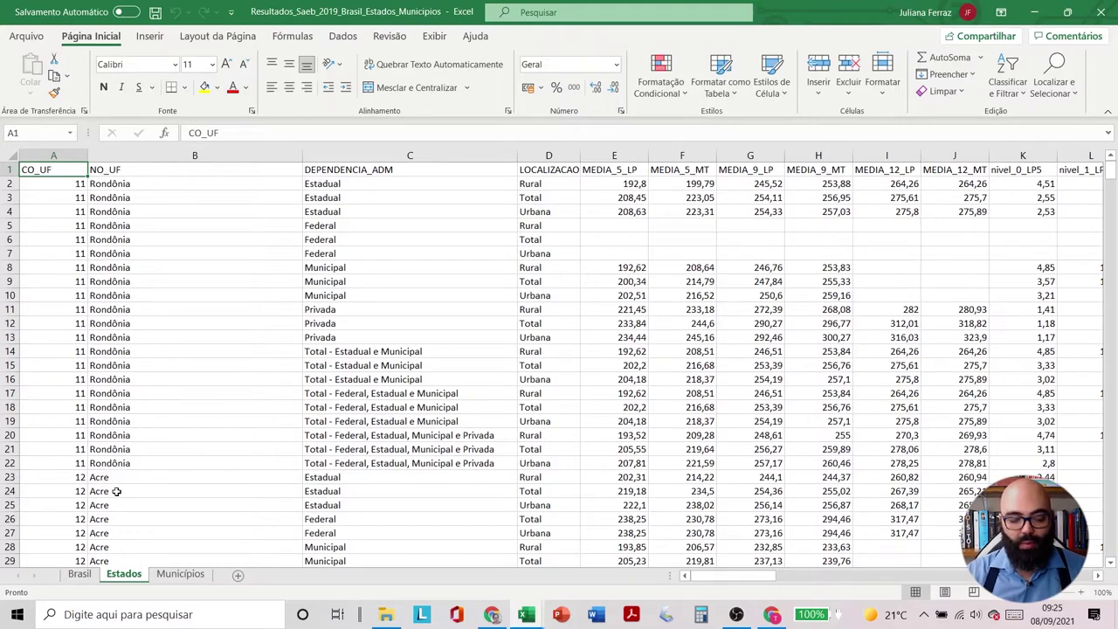
- In the Saeb 2019 results workbook in Excel, look through the Brasil, Estados and Municípios sheets and return to Estados
{"action": "left_click", "coordinate": [86, 578]}
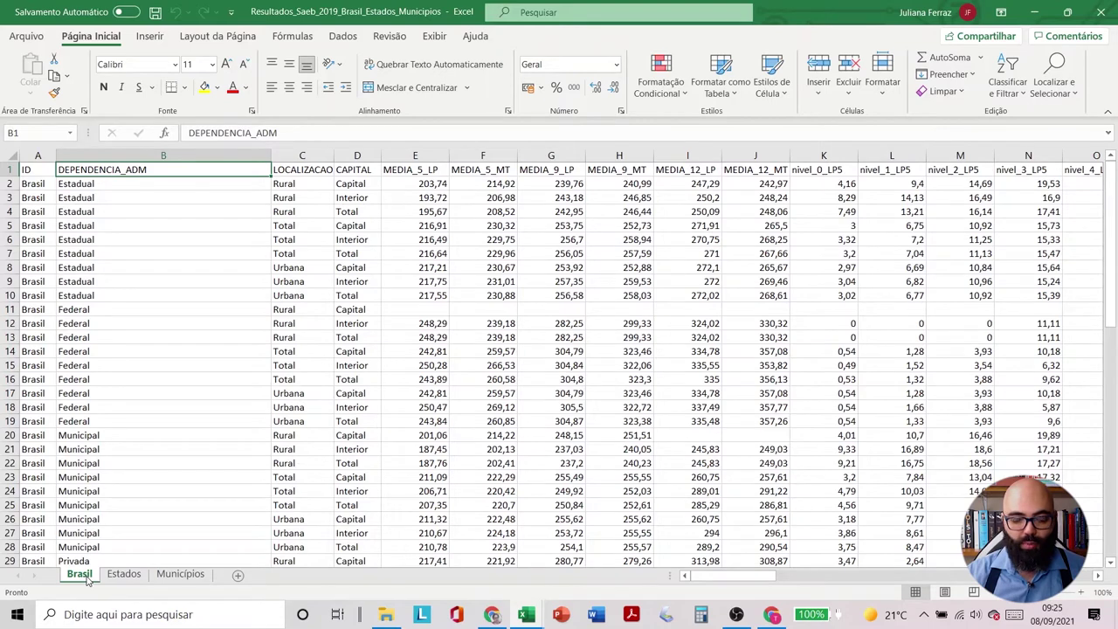
{"action": "left_click", "coordinate": [113, 578]}
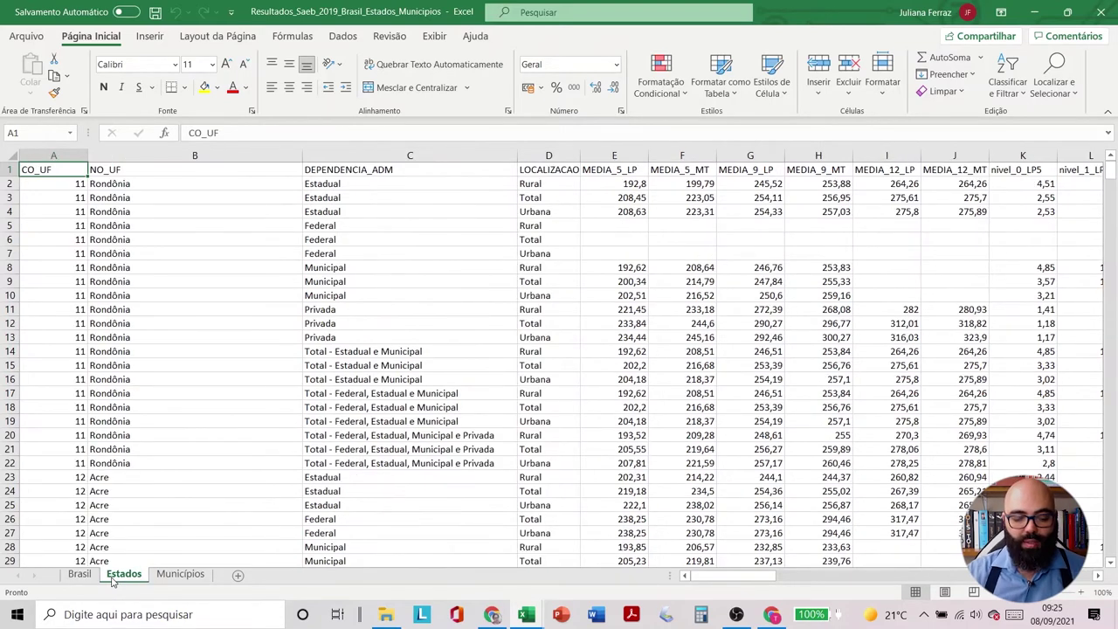
{"action": "left_click", "coordinate": [157, 577]}
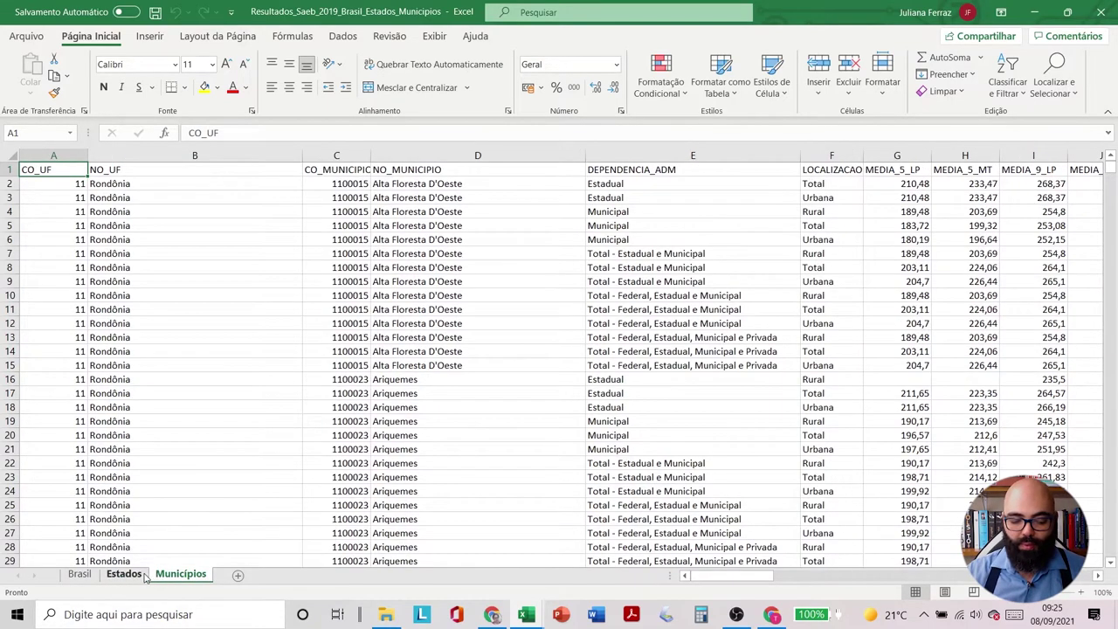
{"action": "left_click", "coordinate": [139, 578]}
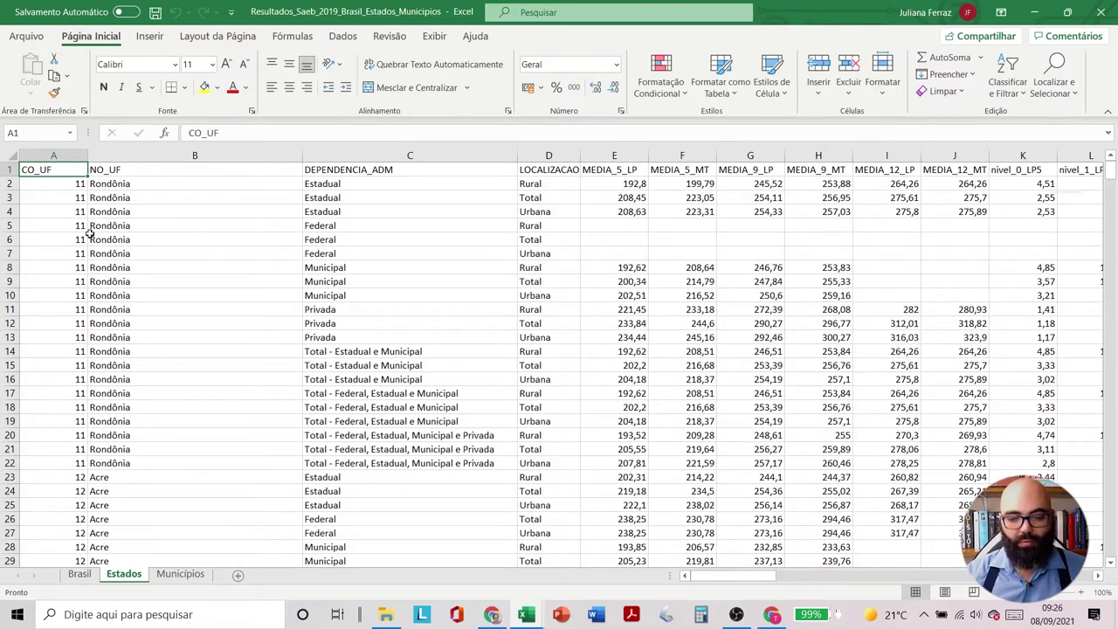
- Add filters to the whole header row of the Estados sheet, from CO_UF to nivel_10_MT12
{"action": "key", "text": "ctrl+shift+Right"}
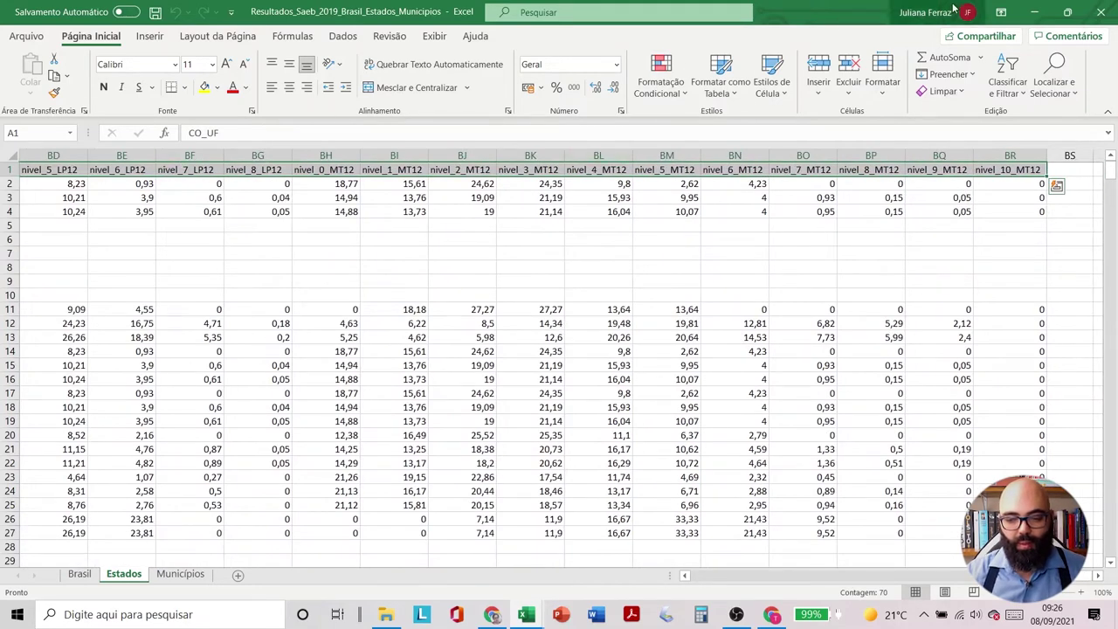
{"action": "left_click", "coordinate": [1008, 91]}
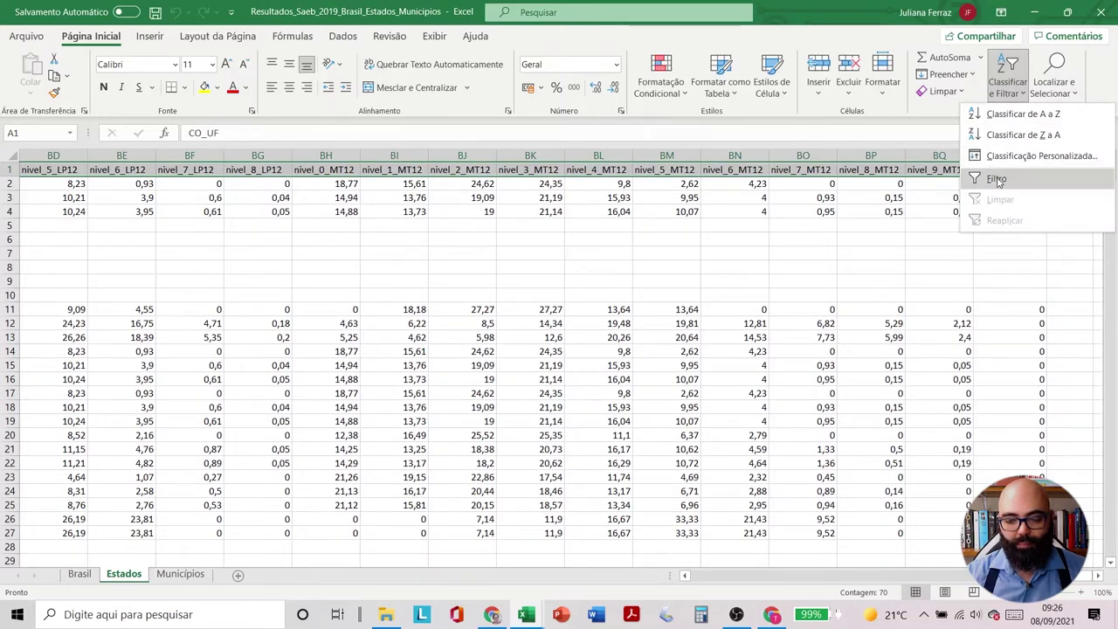
{"action": "left_click", "coordinate": [998, 178]}
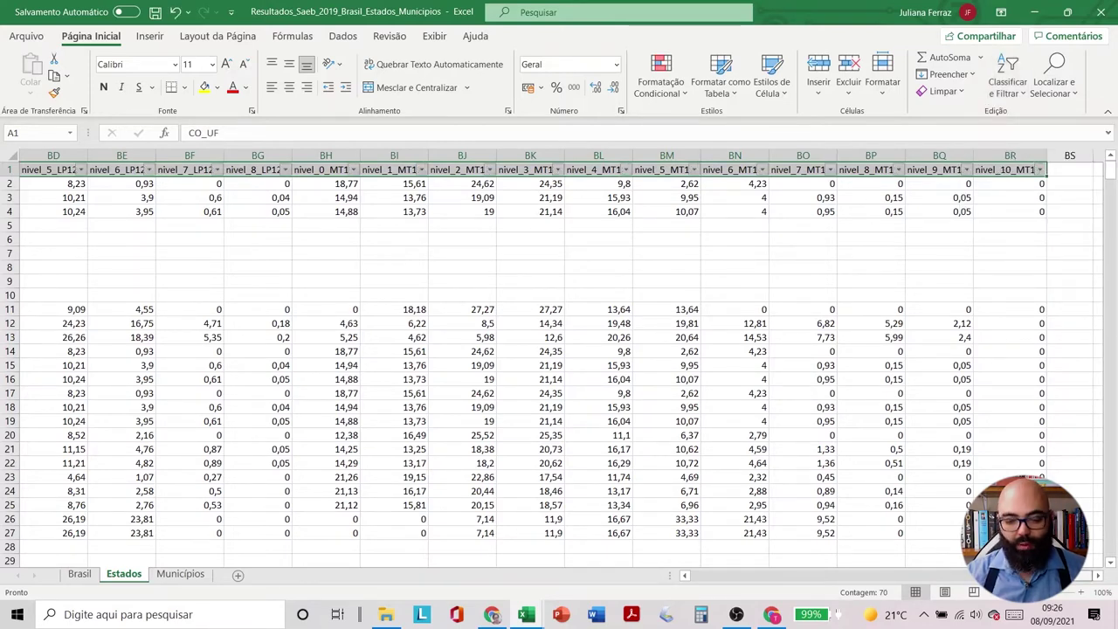
{"action": "scroll", "coordinate": [530, 262], "scroll_direction": "left", "scroll_amount": 15}
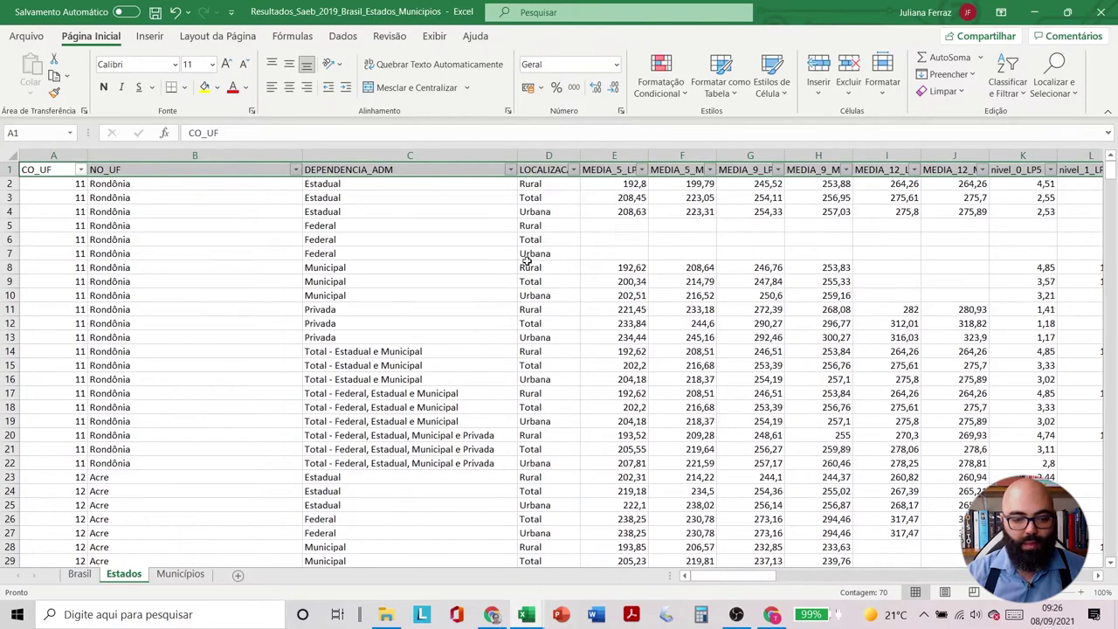
- Filter the DEPENDENCIA_ADM column to show only "Total - Federal, Estadual e Municipal"
{"action": "left_click", "coordinate": [510, 171]}
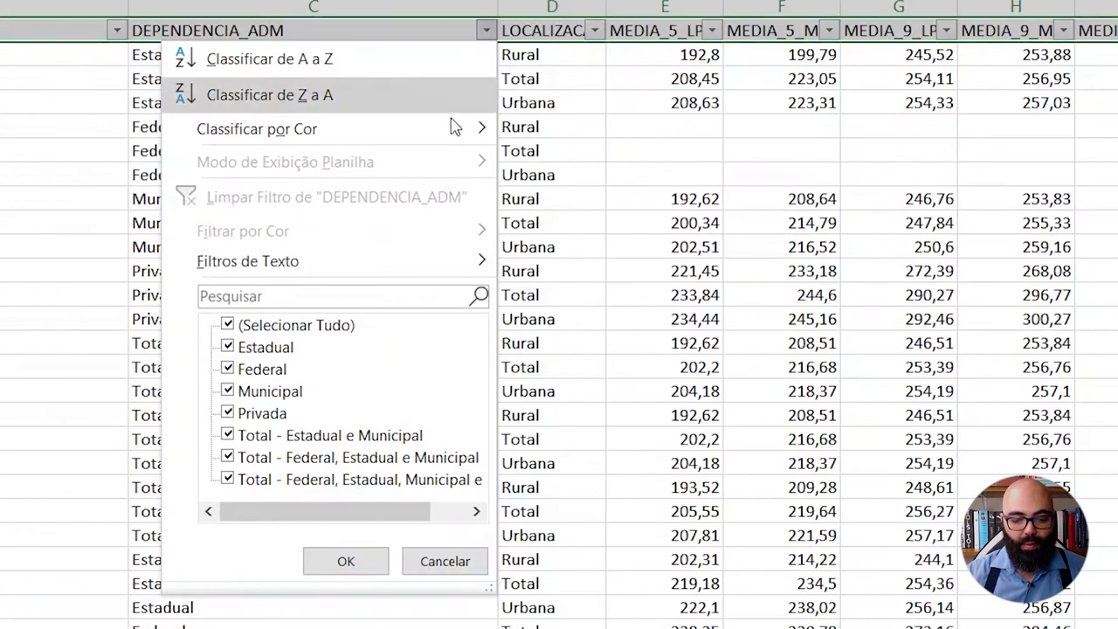
{"action": "left_click", "coordinate": [261, 329]}
{"action": "left_click_drag", "start_coordinate": [323, 516], "coordinate": [300, 504]}
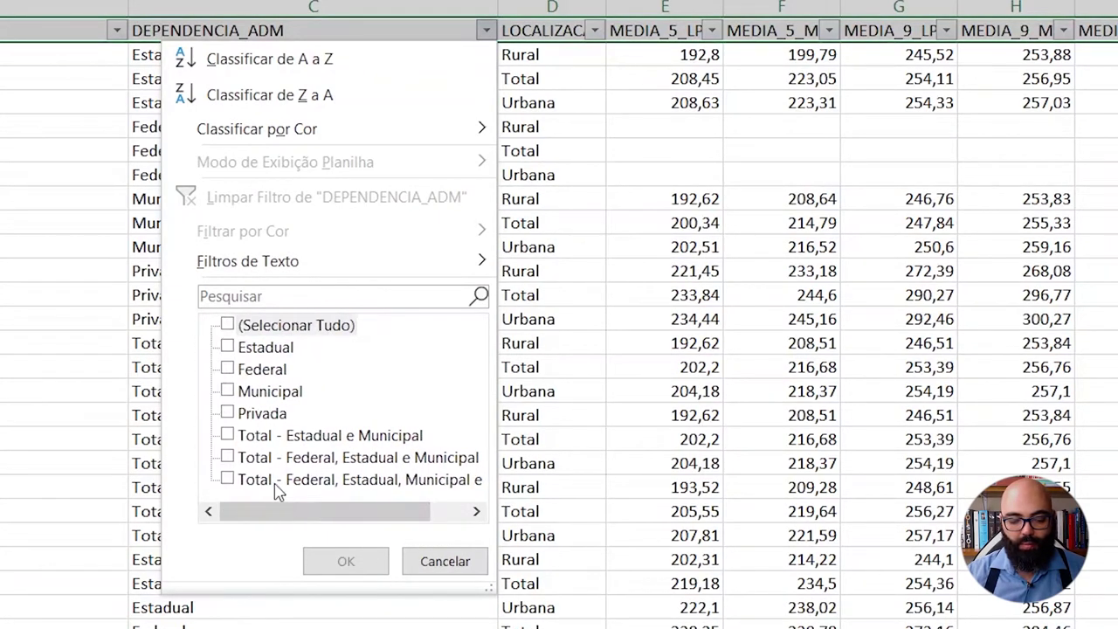
{"action": "left_click", "coordinate": [228, 457]}
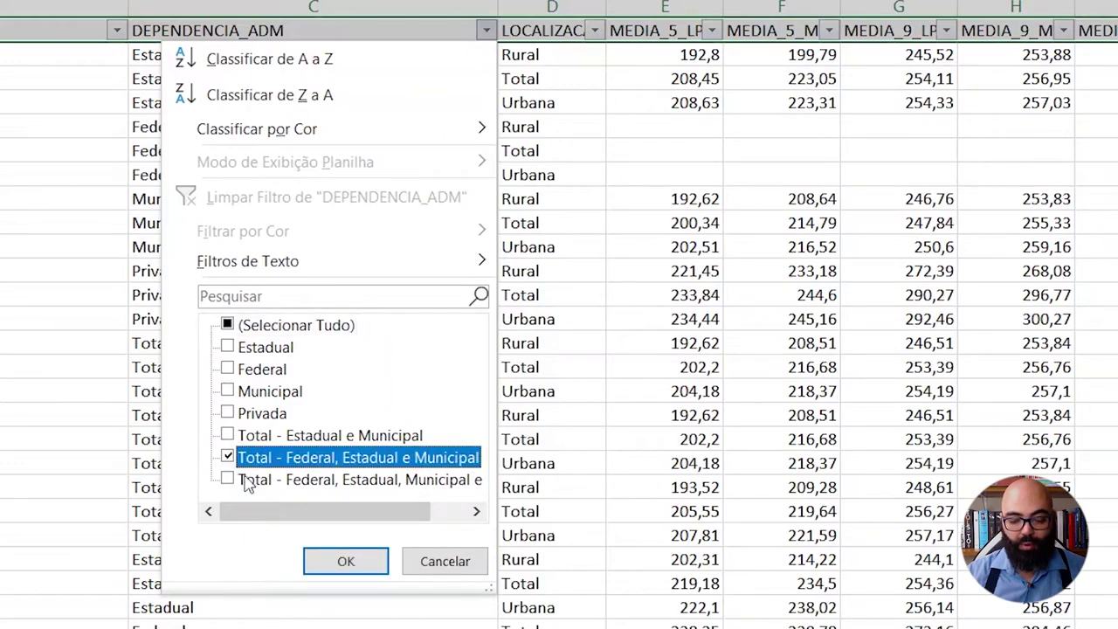
{"action": "left_click", "coordinate": [342, 560]}
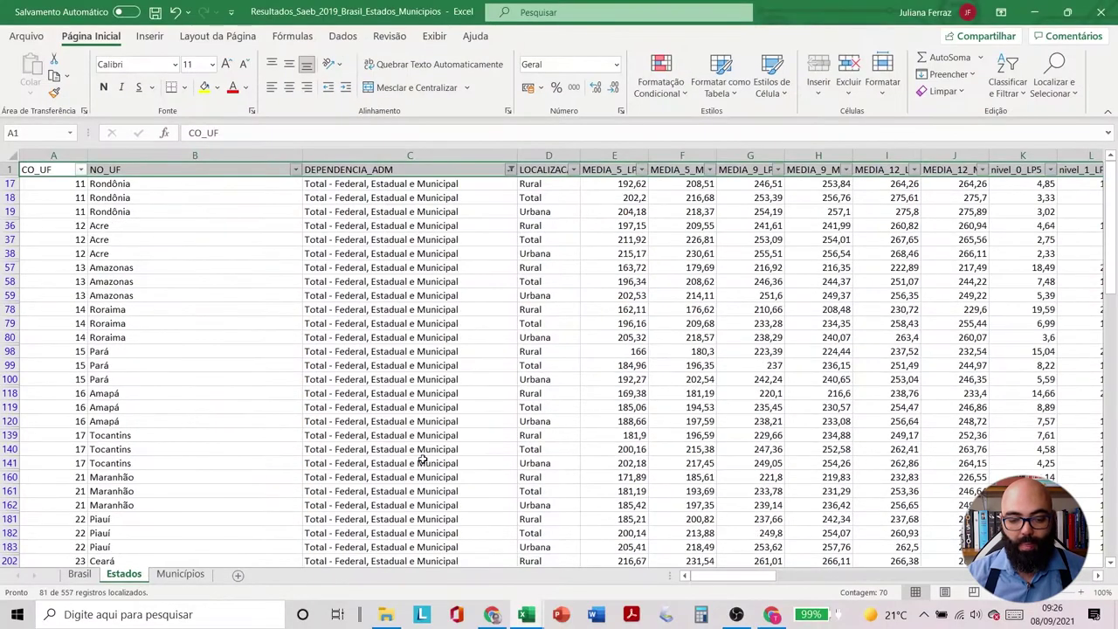
- Filter the LOCALIZACAO column to show only the Total rows
{"action": "left_click", "coordinate": [574, 171]}
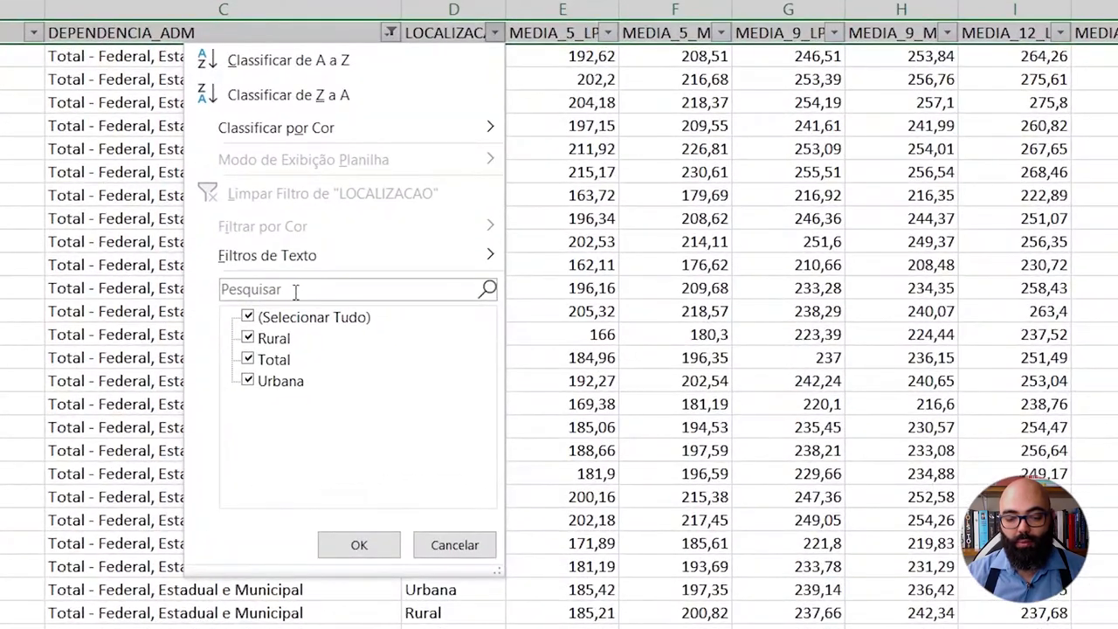
{"action": "left_click", "coordinate": [306, 318]}
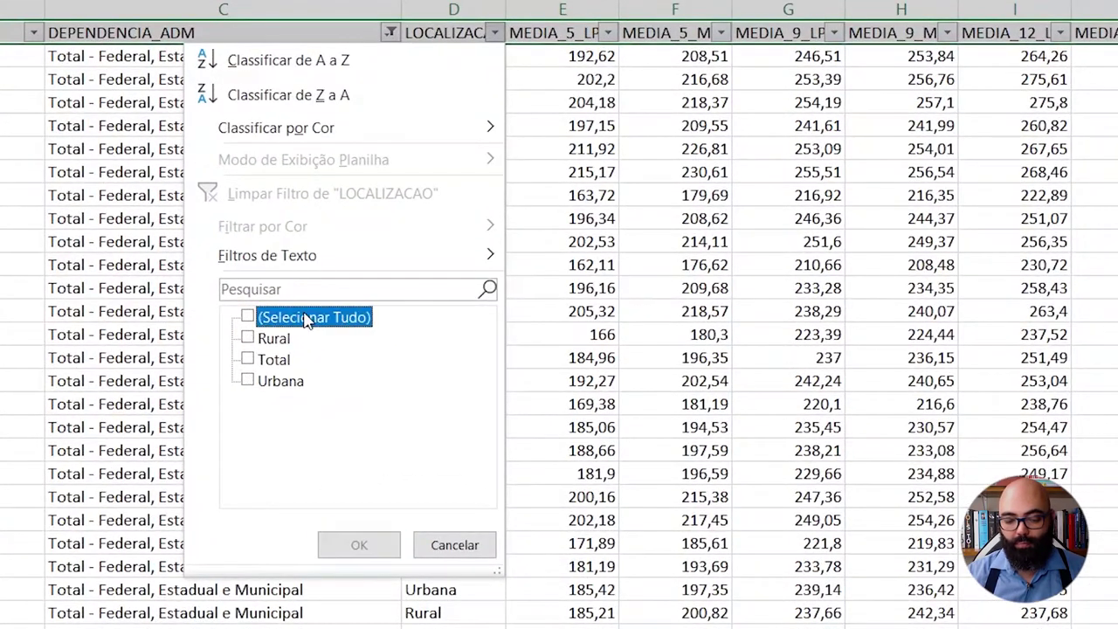
{"action": "left_click", "coordinate": [279, 366]}
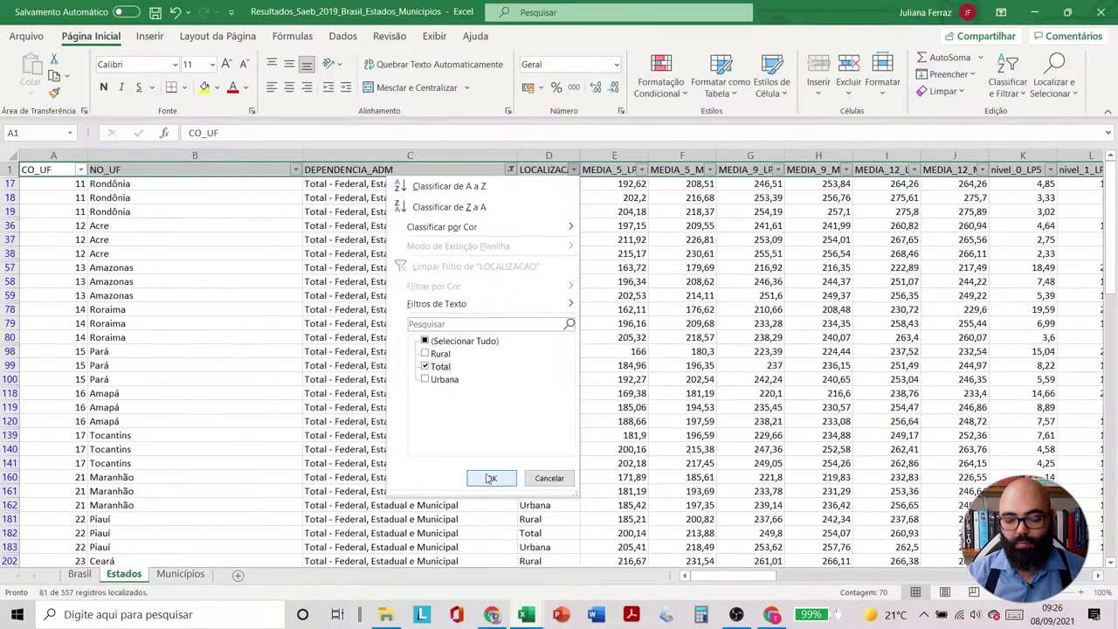
{"action": "left_click", "coordinate": [353, 541]}
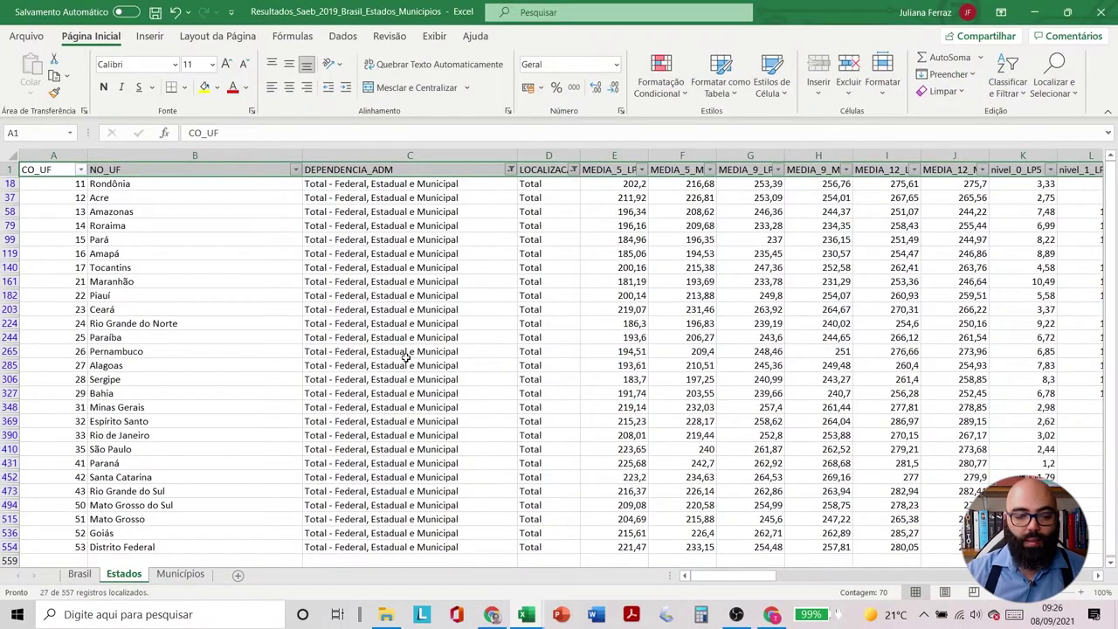
- Copy the entire filtered Estados table, including its header row
{"action": "left_click", "coordinate": [57, 171]}
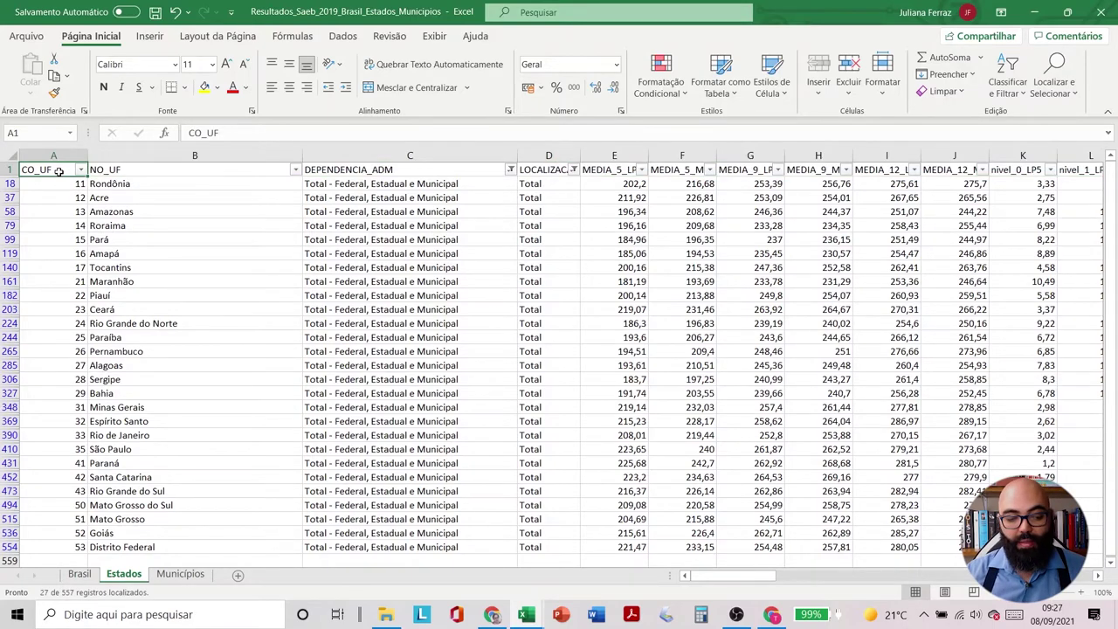
{"action": "key", "text": "ctrl+shift+Right"}
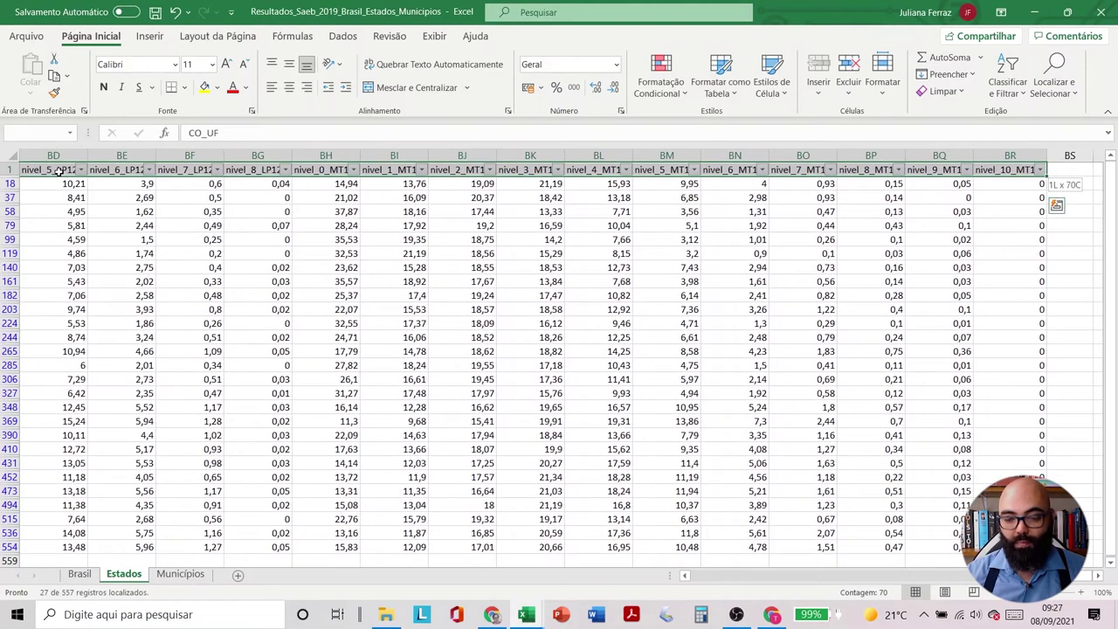
{"action": "key", "text": "ctrl+shift+Down"}
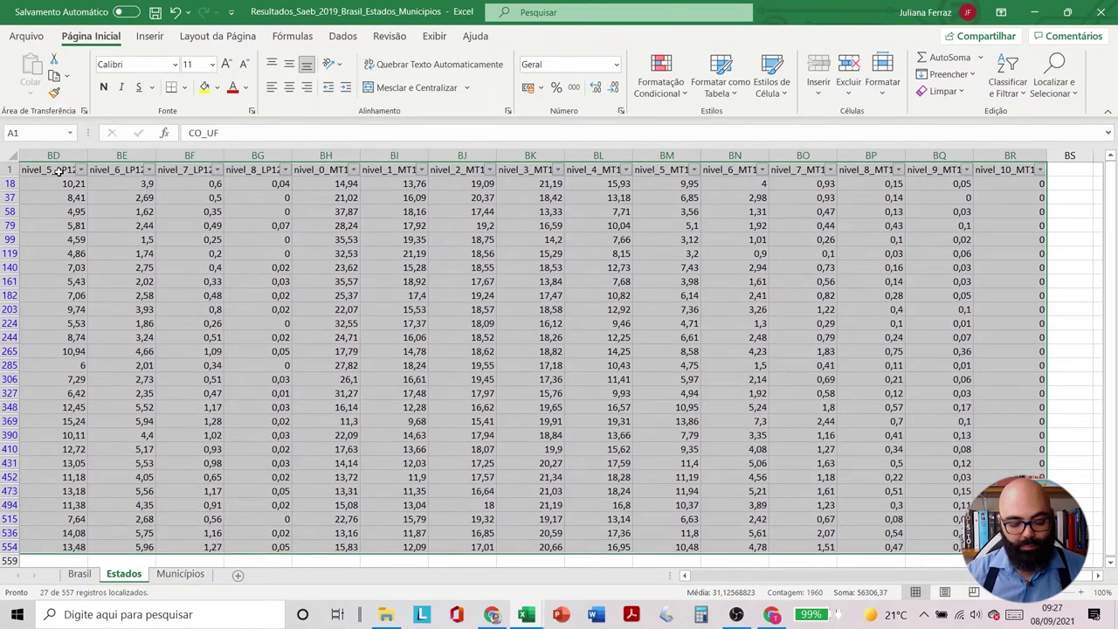
{"action": "key", "text": "ctrl+c"}
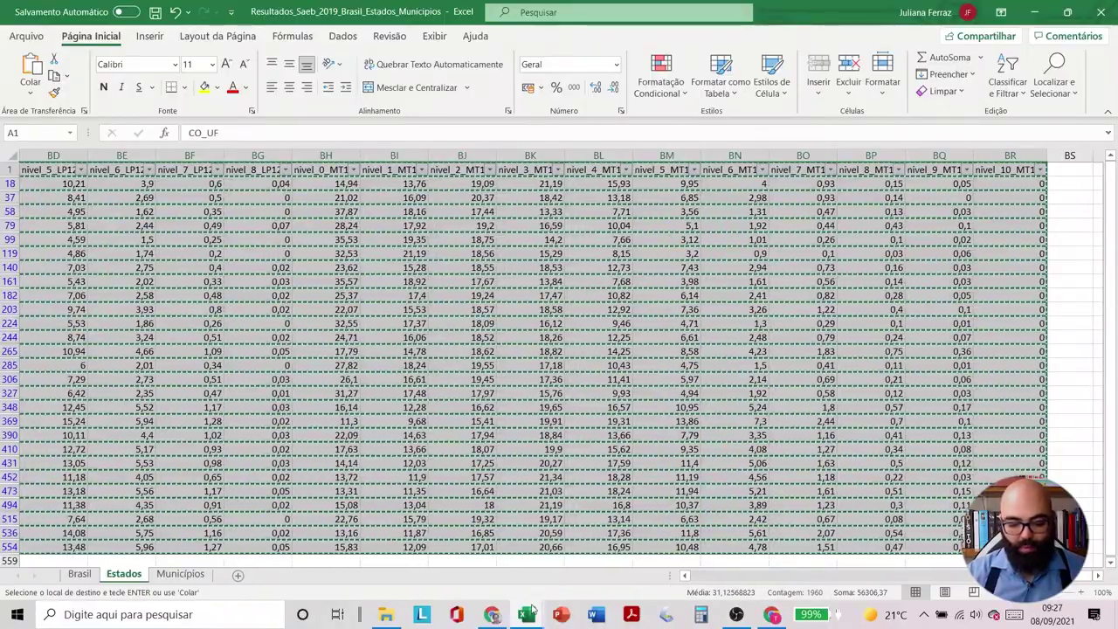
- Add a new sheet to the "Exportar-Desigualdades no percentual de" workbook and paste the copied state table at A1
{"action": "mouse_move", "coordinate": [529, 613]}
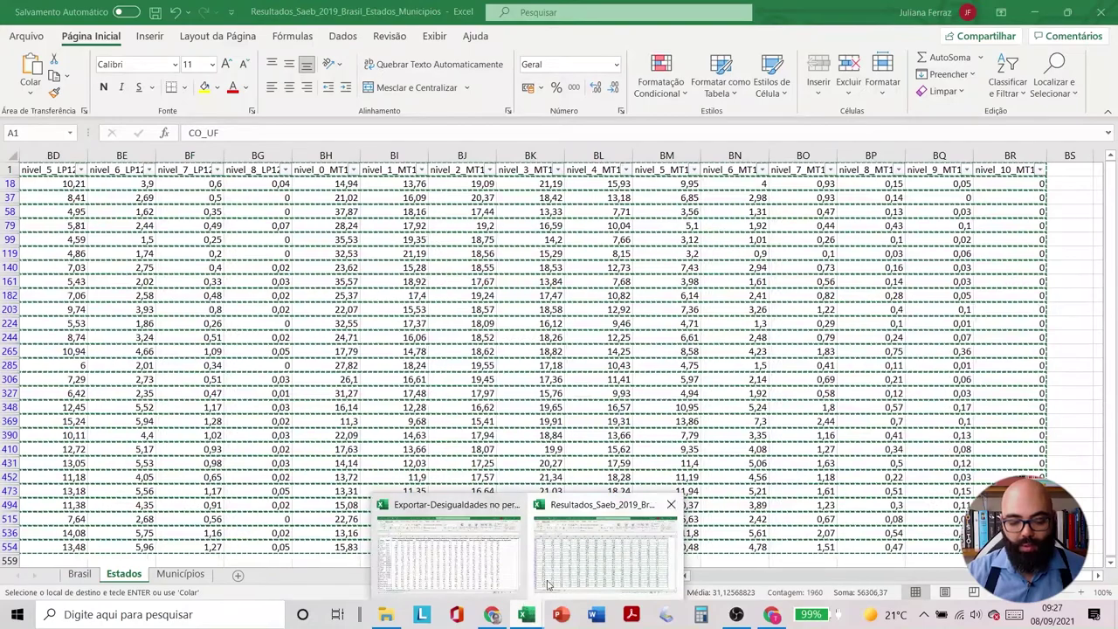
{"action": "left_click", "coordinate": [490, 575]}
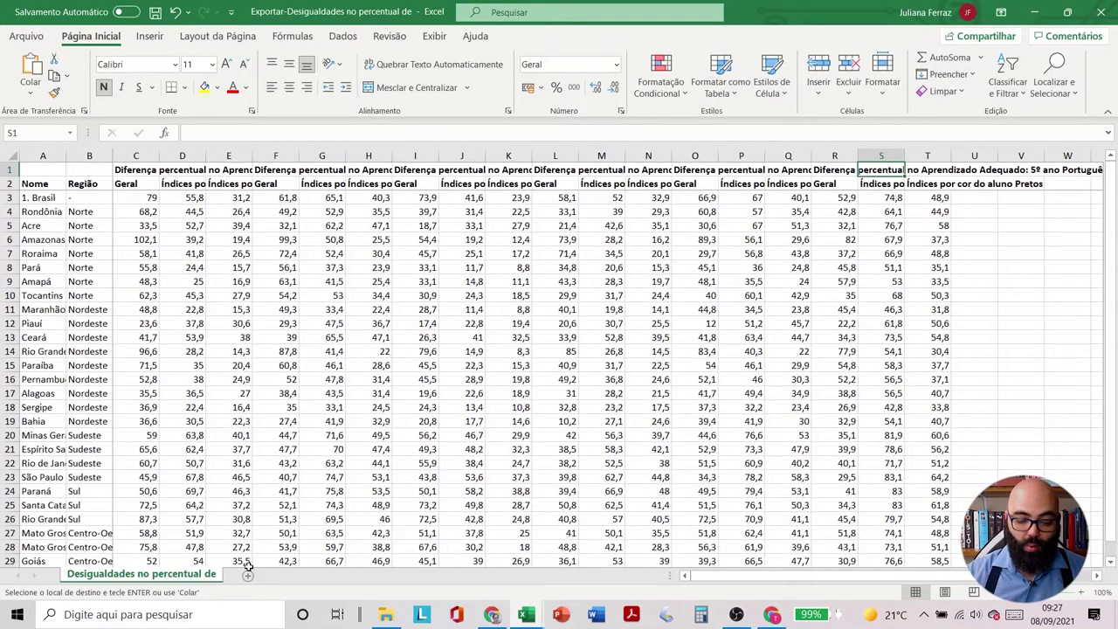
{"action": "left_click", "coordinate": [248, 574]}
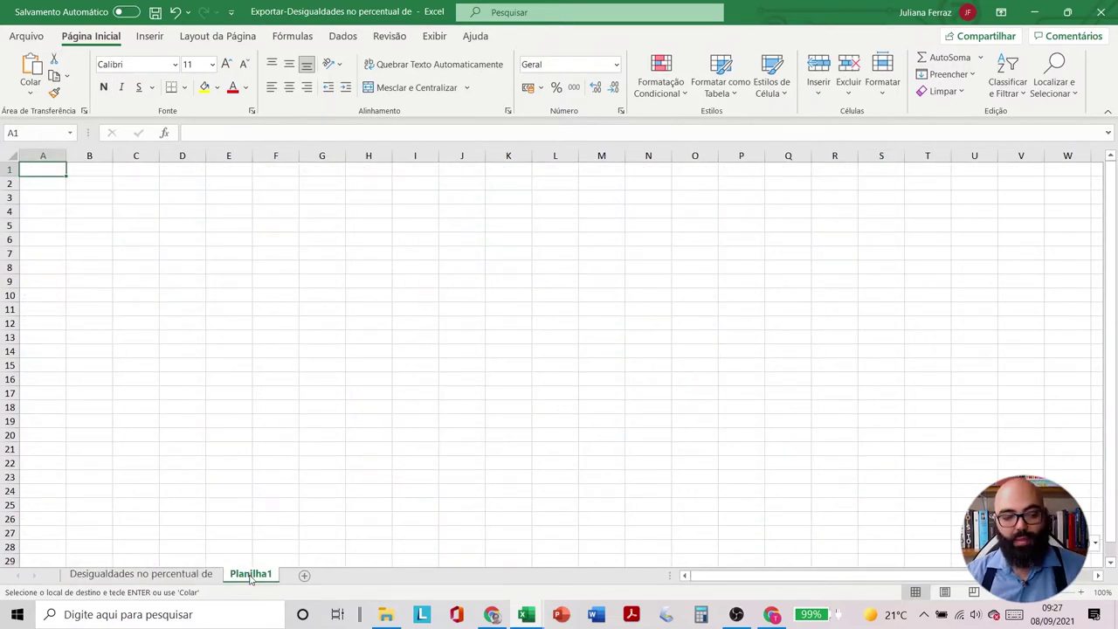
{"action": "key", "text": "ctrl+v"}
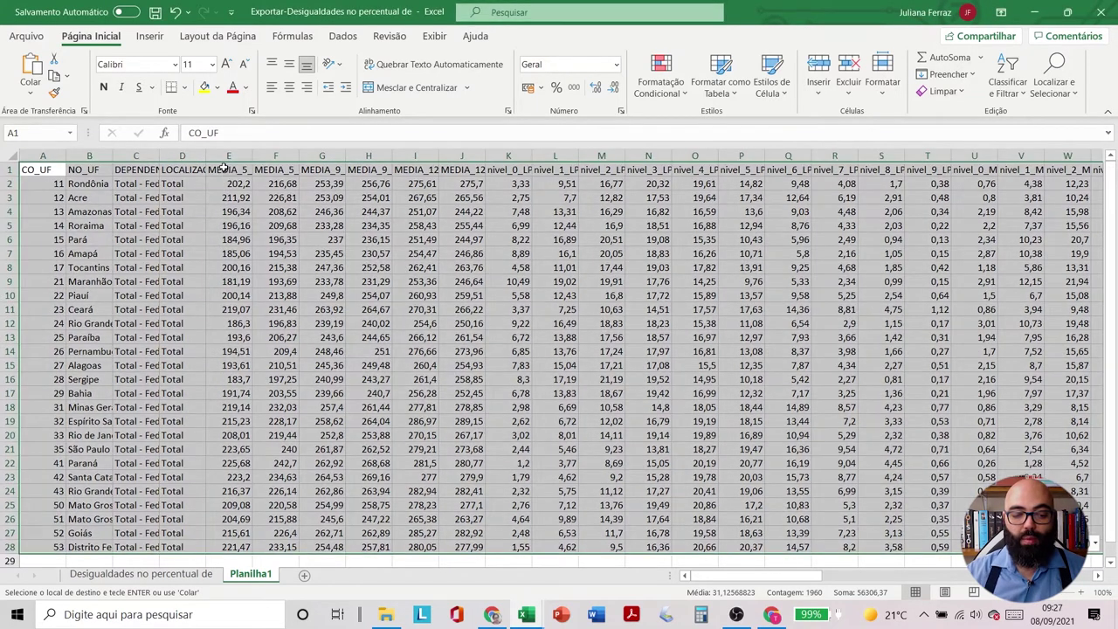
- Check the 5th-grade average headers in Planilha1 and delete the MEDIA_5_LP column
{"action": "left_click", "coordinate": [225, 168]}
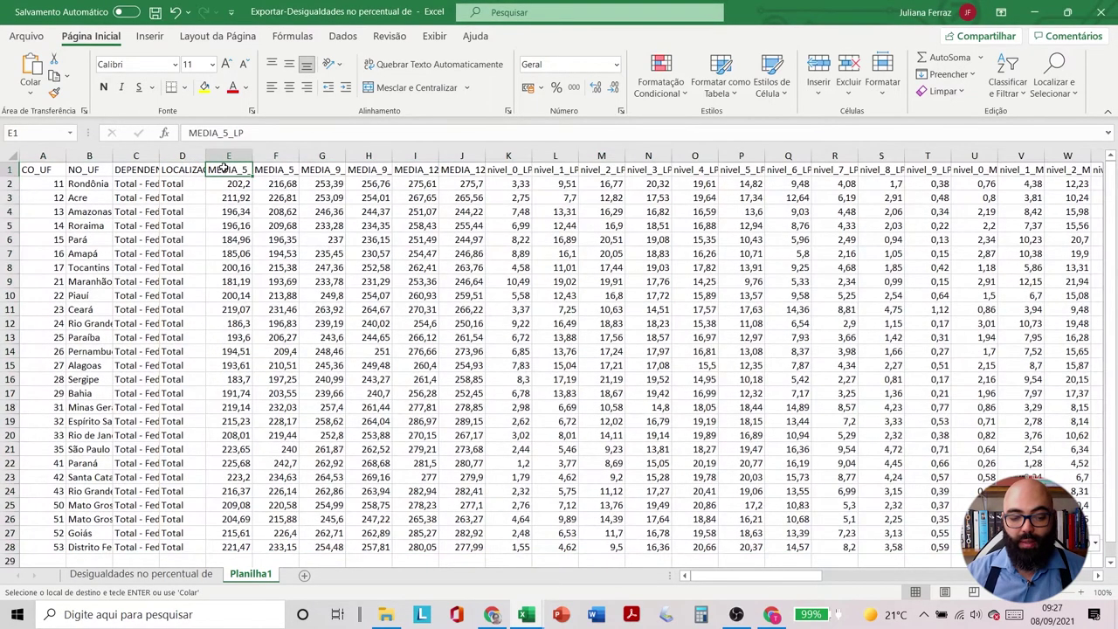
{"action": "key", "text": "Right"}
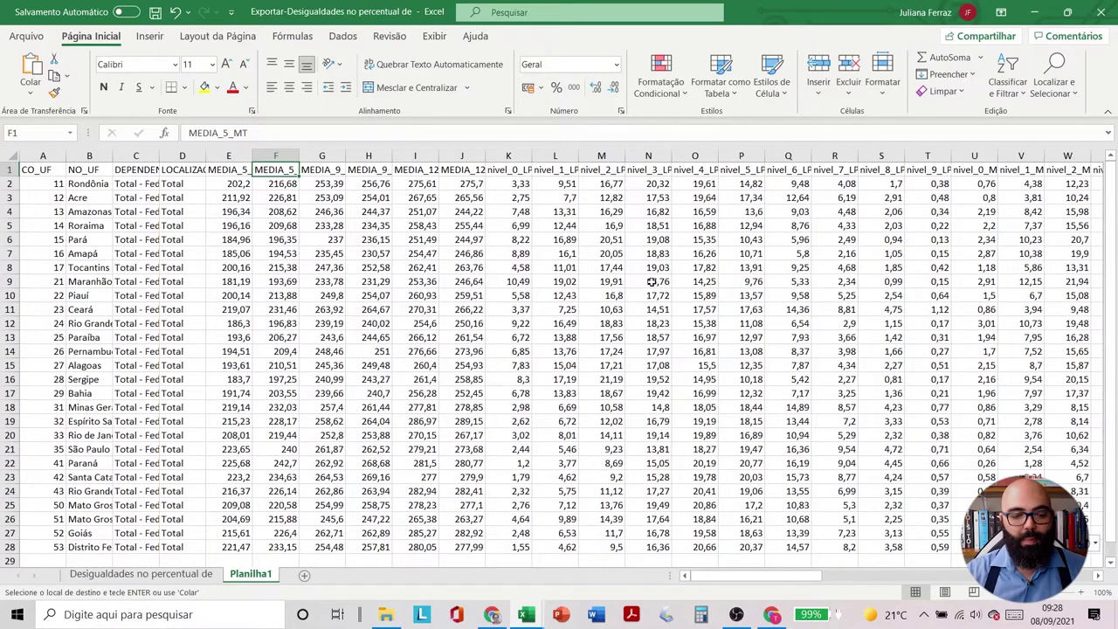
{"action": "left_click", "coordinate": [231, 171]}
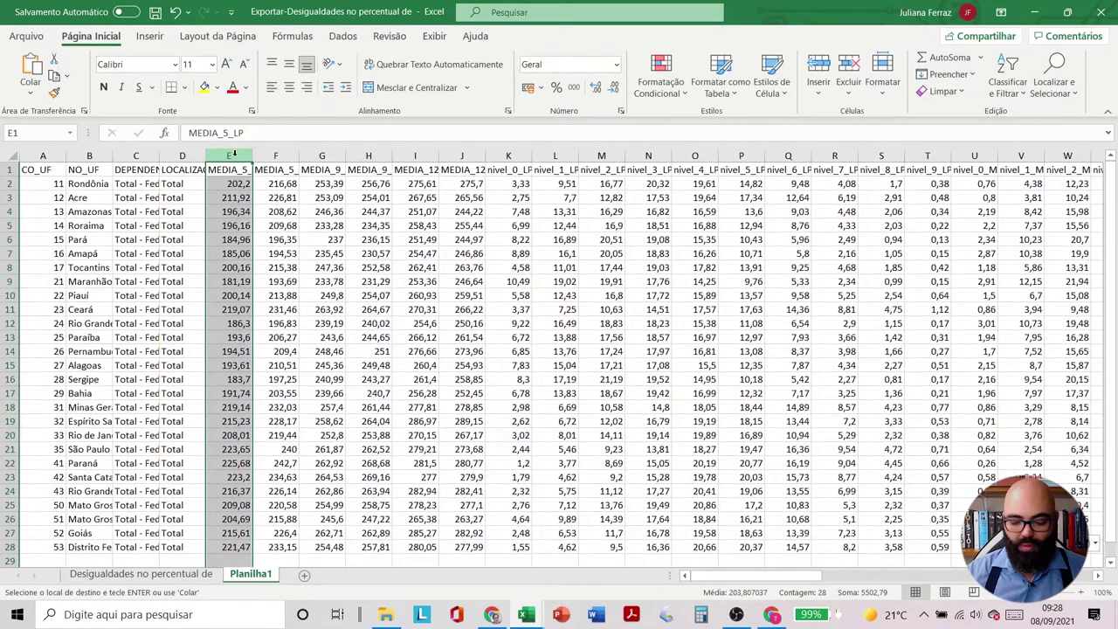
{"action": "key", "text": "ctrl+minus"}
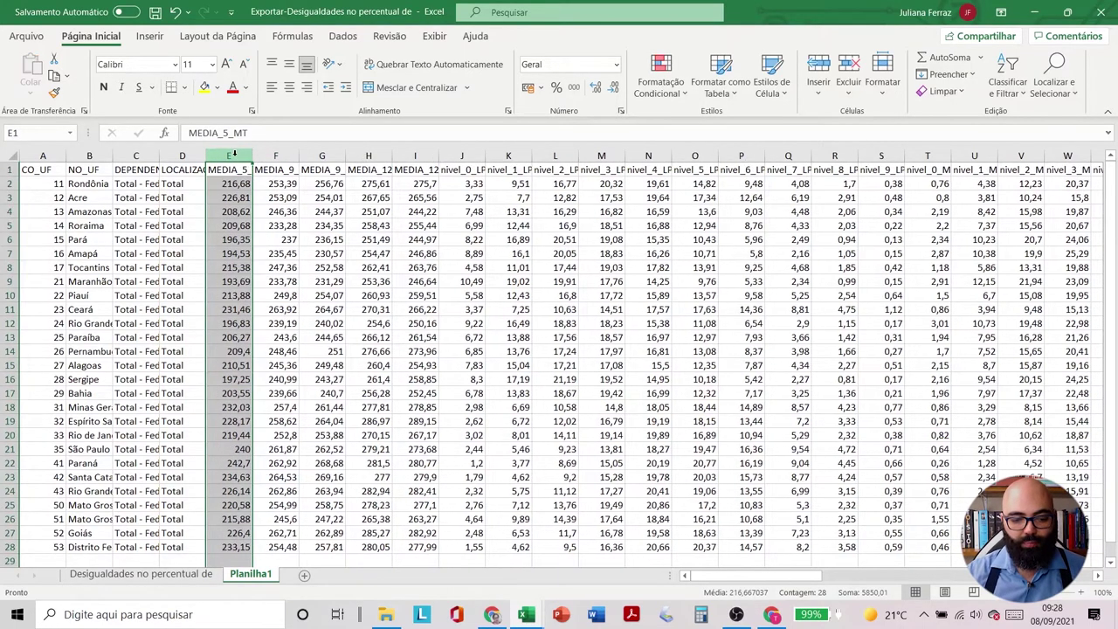
- Delete the columns from MEDIA_9_LP through nivel_9_LP that lie between MEDIA_5_MT and nivel_0_MT5
{"action": "left_click", "coordinate": [273, 156]}
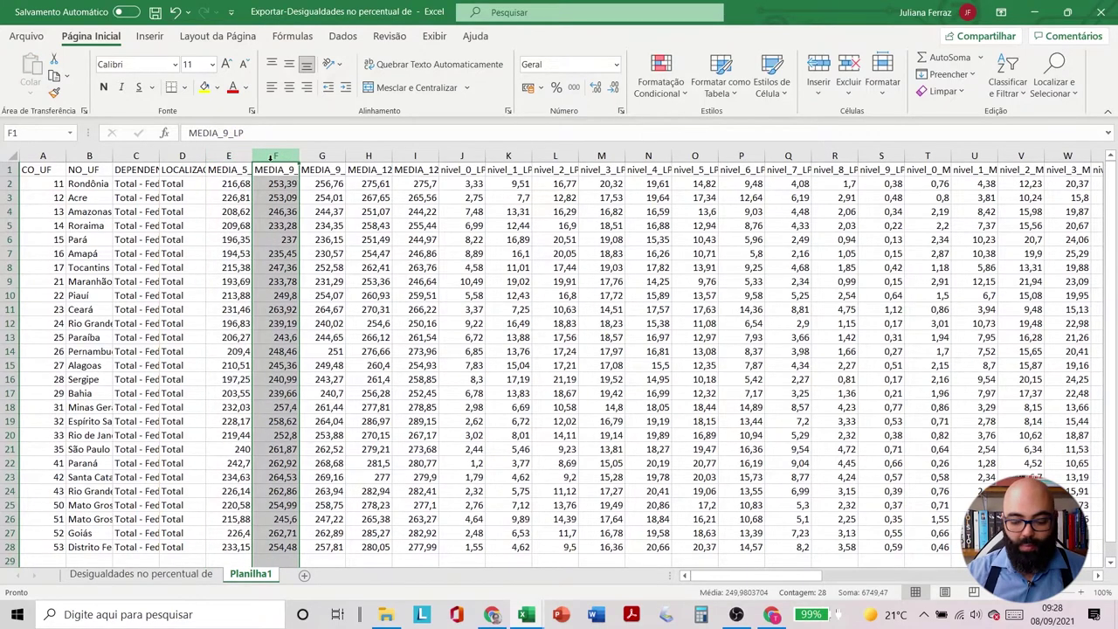
{"action": "key", "text": "ctrl+minus"}
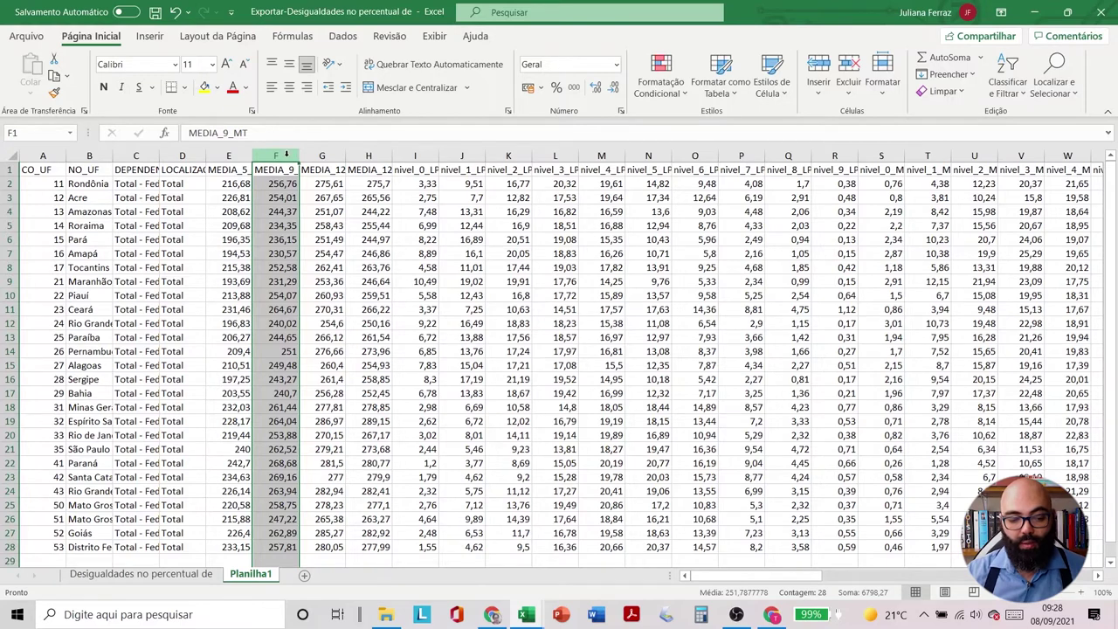
{"action": "left_click", "coordinate": [354, 170]}
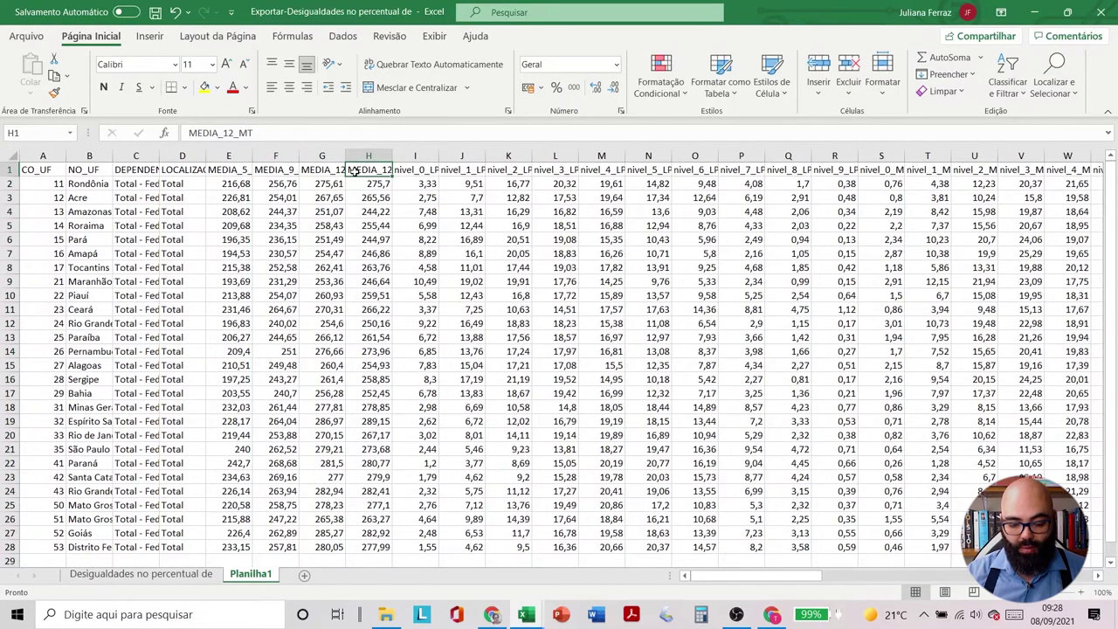
{"action": "left_click_drag", "start_coordinate": [275, 157], "coordinate": [831, 139]}
{"action": "key", "text": "ctrl+minus"}
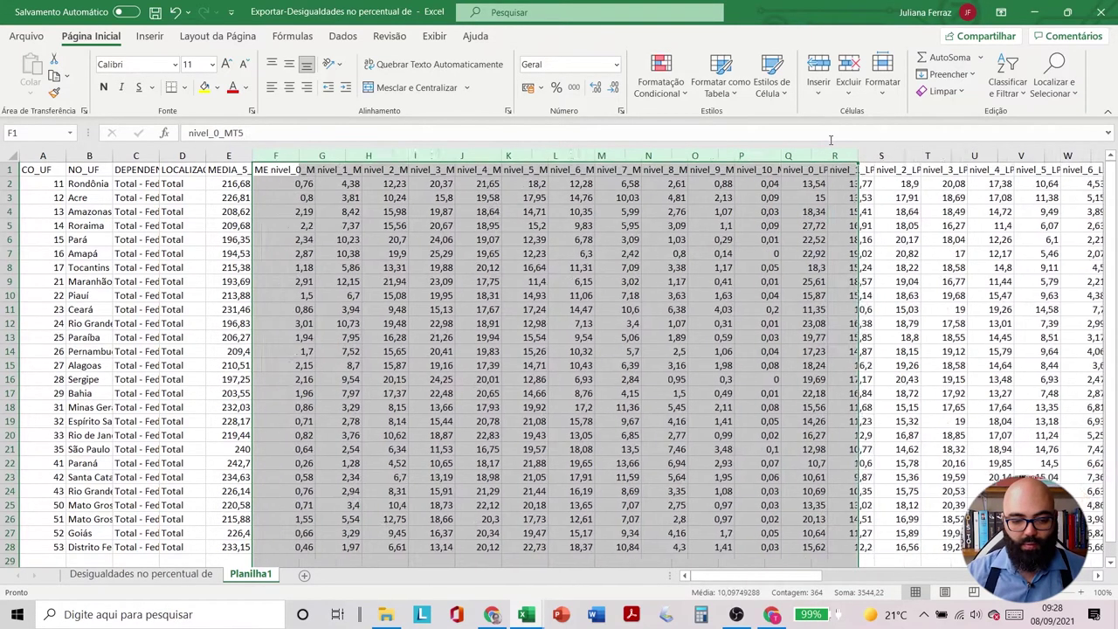
{"action": "left_click", "coordinate": [278, 170]}
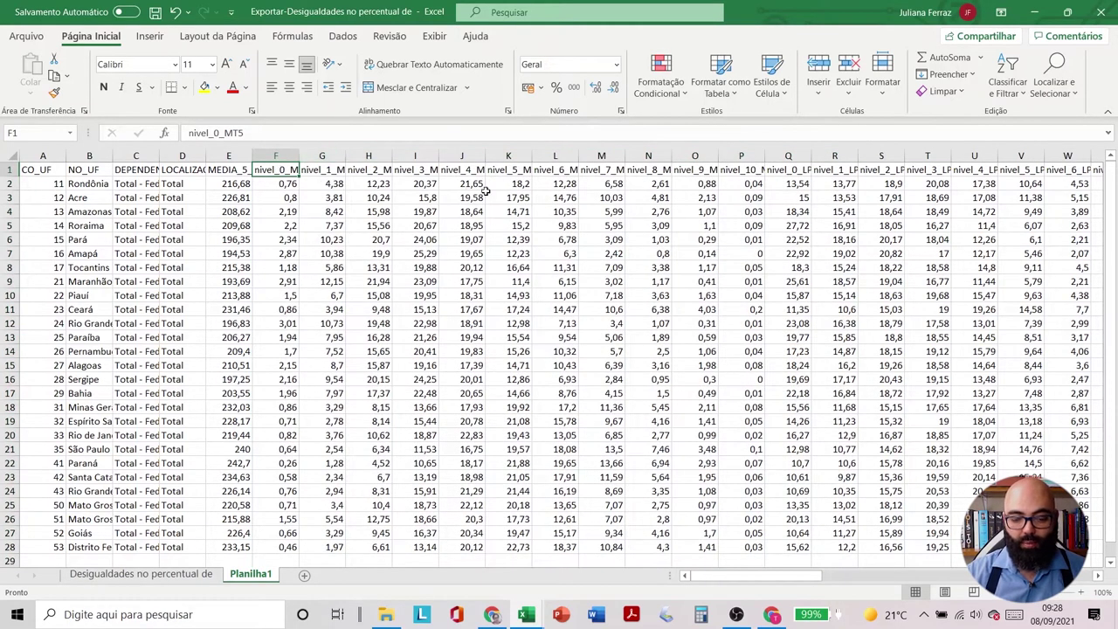
- Clear all the columns after nivel_10_MT5 and return to cell A1
{"action": "left_click", "coordinate": [789, 158]}
{"action": "left_click_drag", "start_coordinate": [789, 157], "coordinate": [1033, 184]}
{"action": "key", "text": "Delete"}
{"action": "key", "text": "Left"}
{"action": "key", "text": "Left"}
{"action": "key", "text": "Left"}
{"action": "key", "text": "Left"}
{"action": "key", "text": "Left"}
{"action": "key", "text": "Left"}
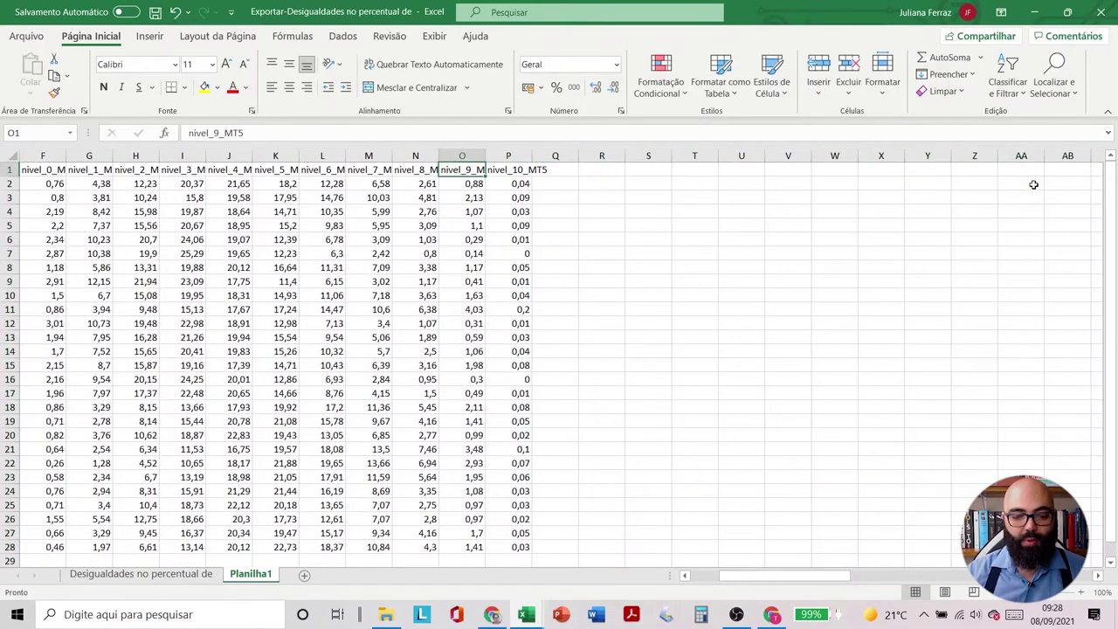
{"action": "key", "text": "Left"}
{"action": "key", "text": "Left"}
{"action": "key", "text": "Left"}
{"action": "key", "text": "Left"}
{"action": "key", "text": "Left"}
{"action": "key", "text": "Left"}
{"action": "key", "text": "Left"}
{"action": "key", "text": "Left"}
{"action": "key", "text": "Left"}
{"action": "key", "text": "Left"}
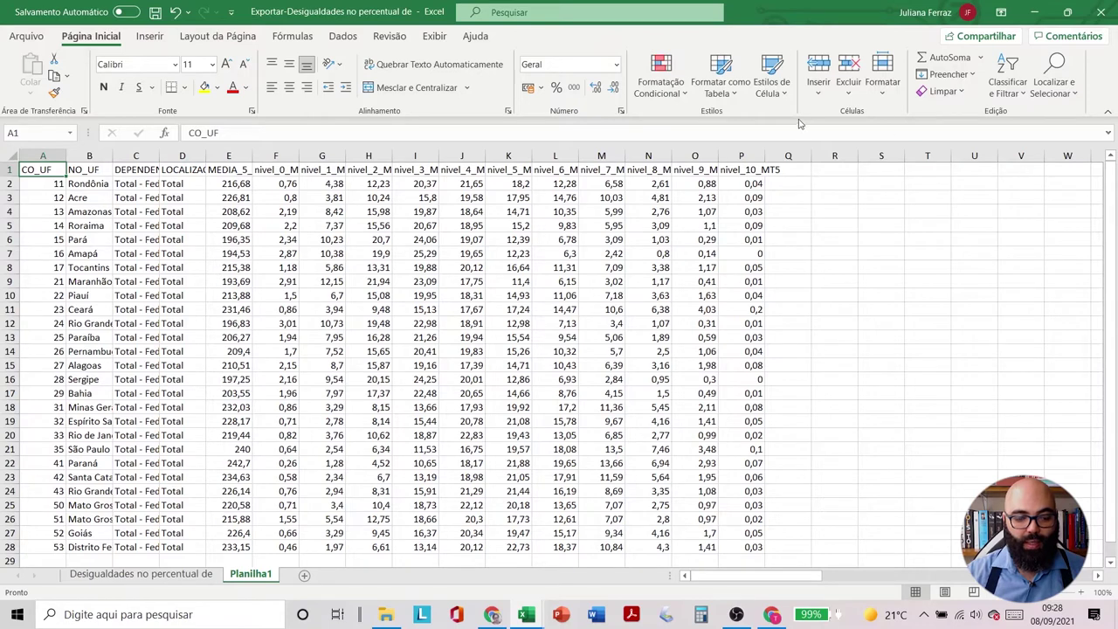
{"action": "left_click", "coordinate": [98, 155]}
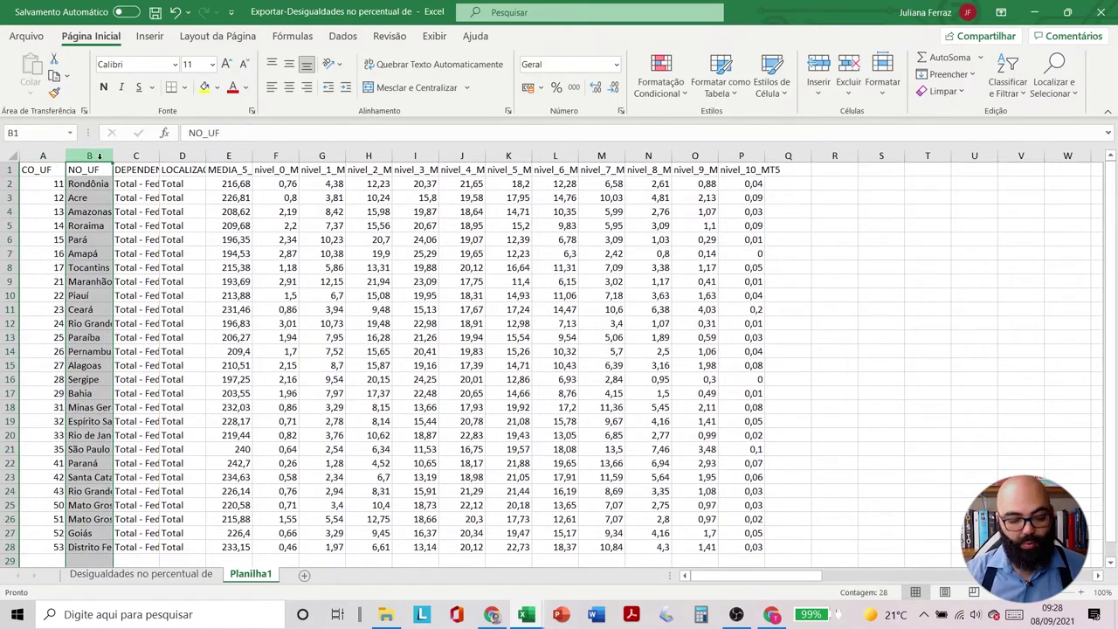
{"action": "key", "text": "ctrl+plus"}
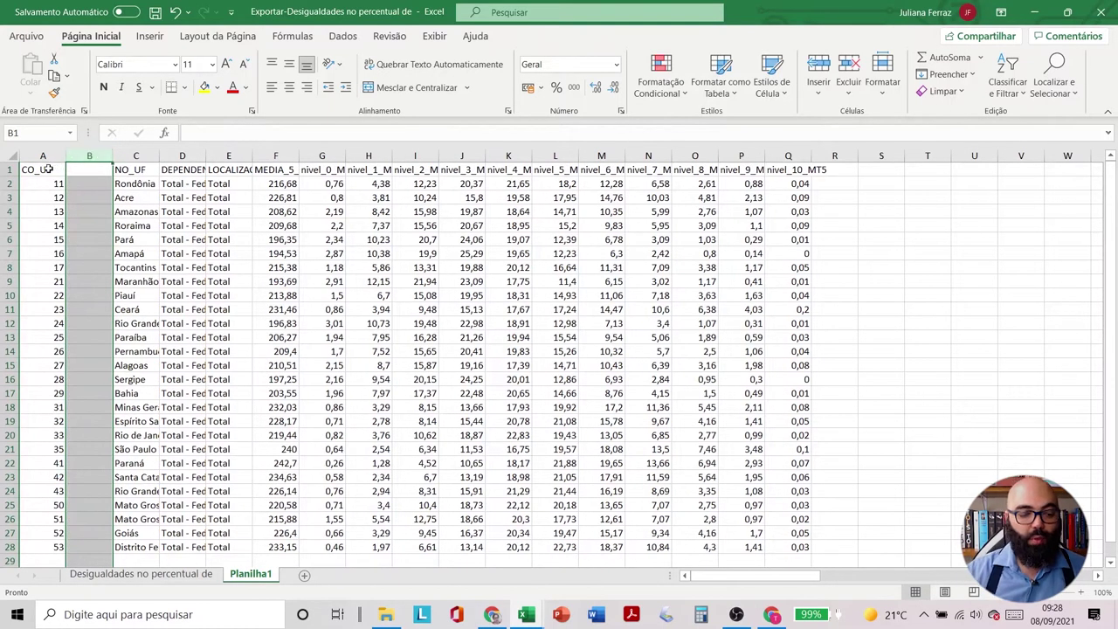
{"action": "key", "text": "ctrl+minus"}
- Insert a blank column right after NO_UF and move the CO_UF column into it
{"action": "left_click", "coordinate": [136, 156]}
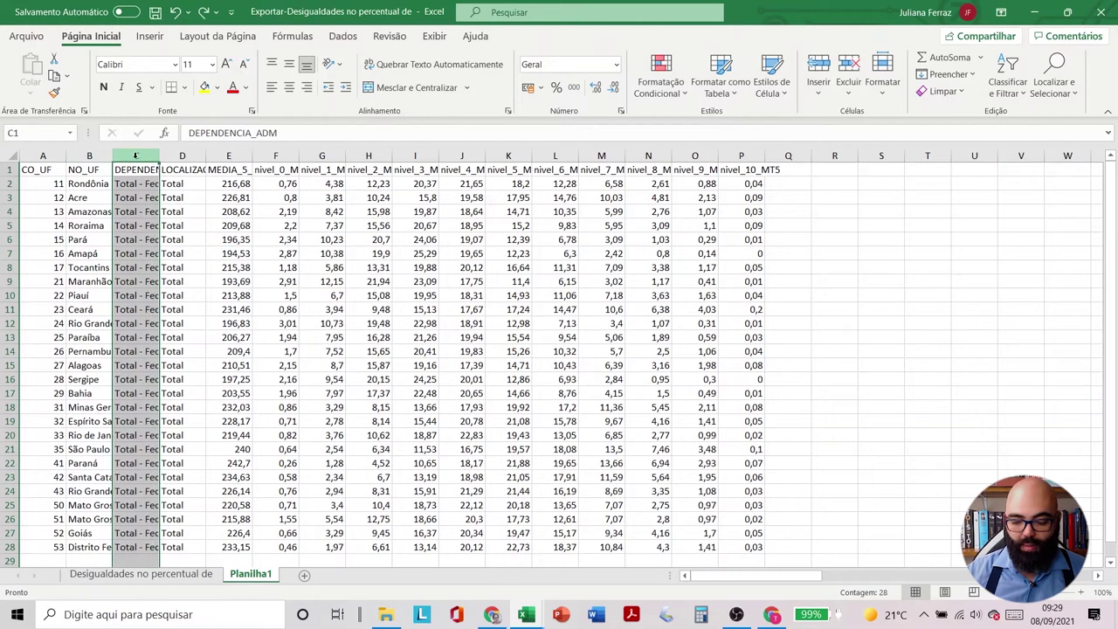
{"action": "key", "text": "ctrl+plus"}
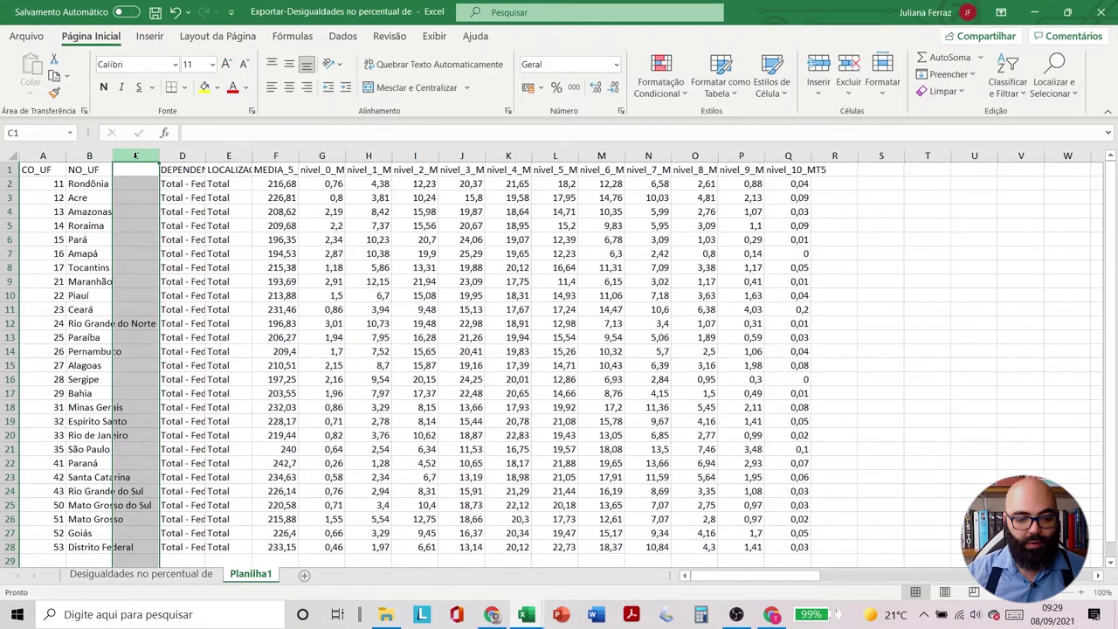
{"action": "left_click", "coordinate": [46, 169]}
{"action": "key", "text": "ctrl+space"}
{"action": "key", "text": "ctrl+x"}
{"action": "key", "text": "Right"}
{"action": "key", "text": "Right"}
{"action": "key", "text": "ctrl+v"}
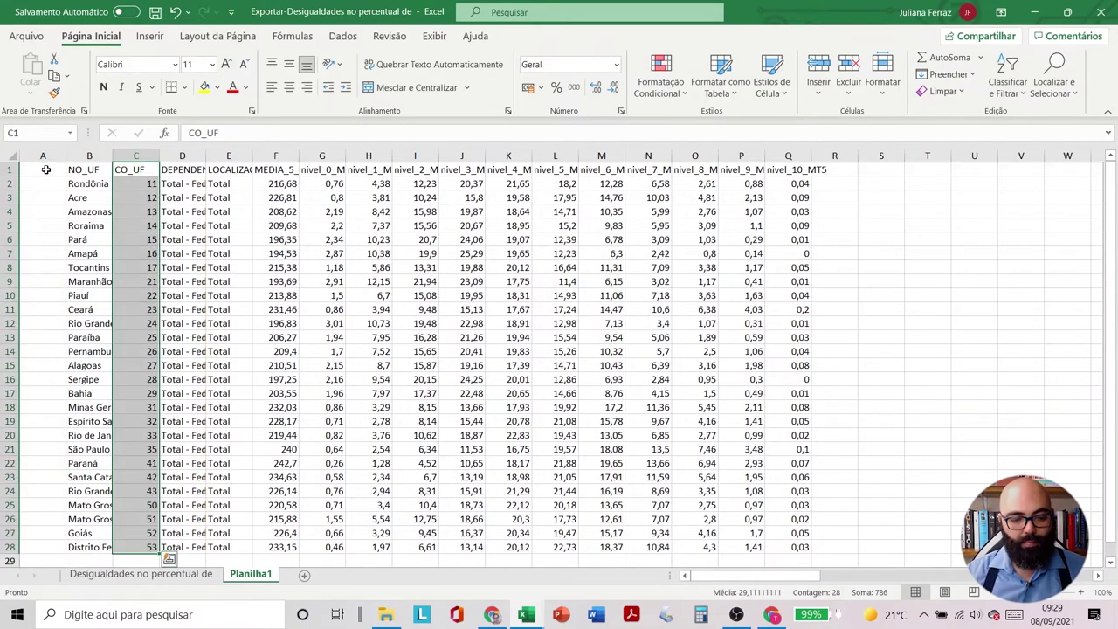
- Delete the empty column A so that NO_UF becomes the first column of the table
{"action": "key", "text": "Left"}
{"action": "key", "text": "Left"}
{"action": "key", "text": "ctrl+space"}
{"action": "key", "text": "ctrl+minus"}
{"action": "left_click", "coordinate": [49, 175]}
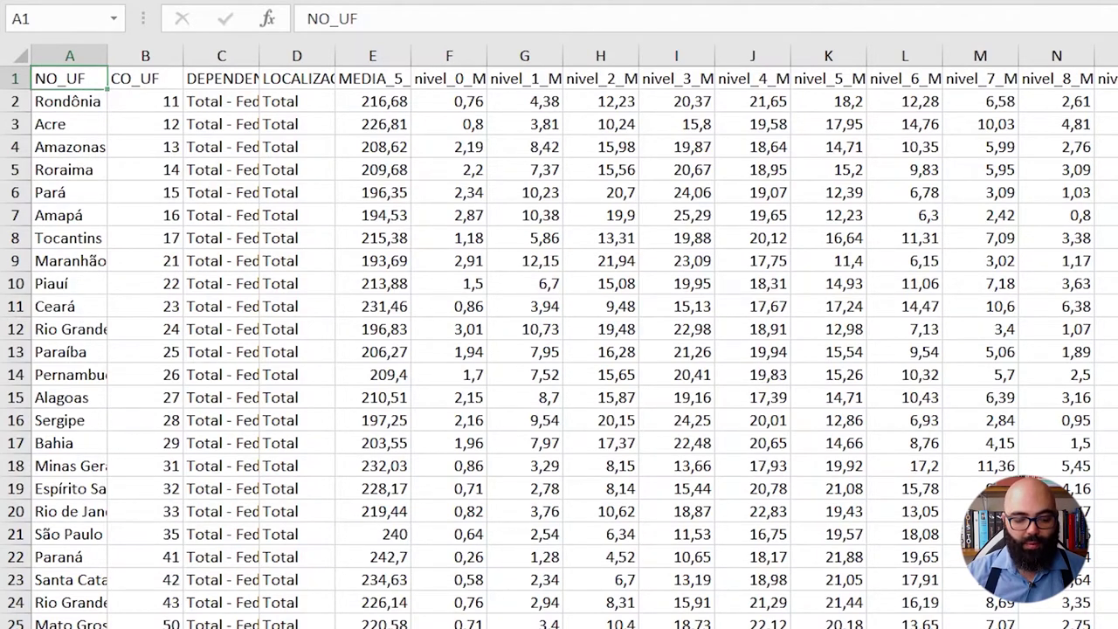
- On the "Desigualdades no percentual de" sheet, delete the three columns under "5º ano Português"
{"action": "key", "text": "ctrl+Page_Down"}
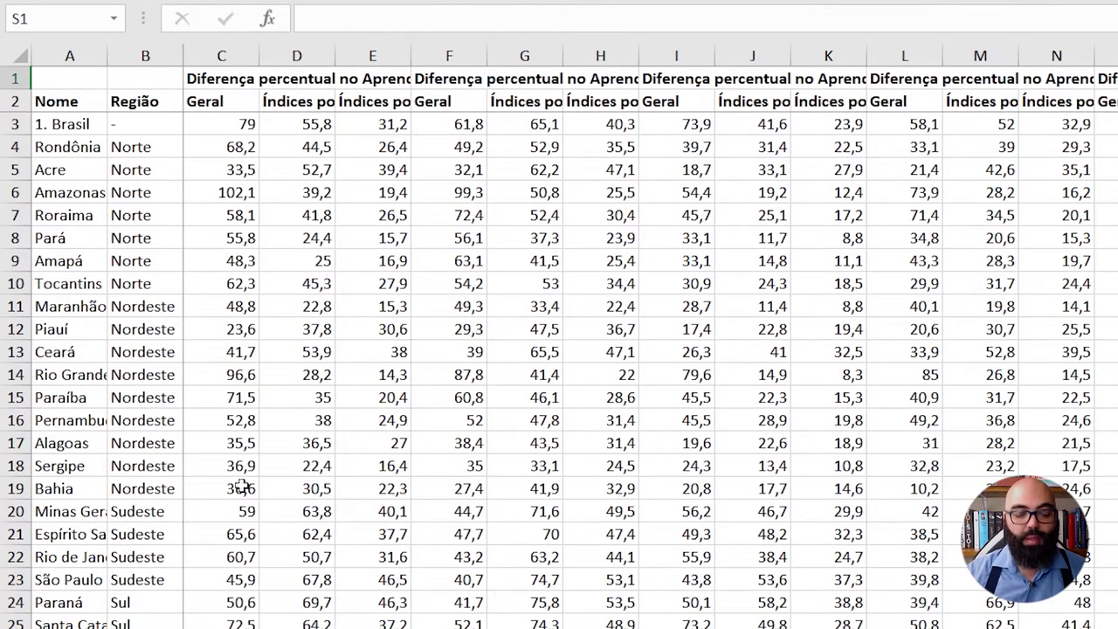
{"action": "left_click", "coordinate": [201, 79]}
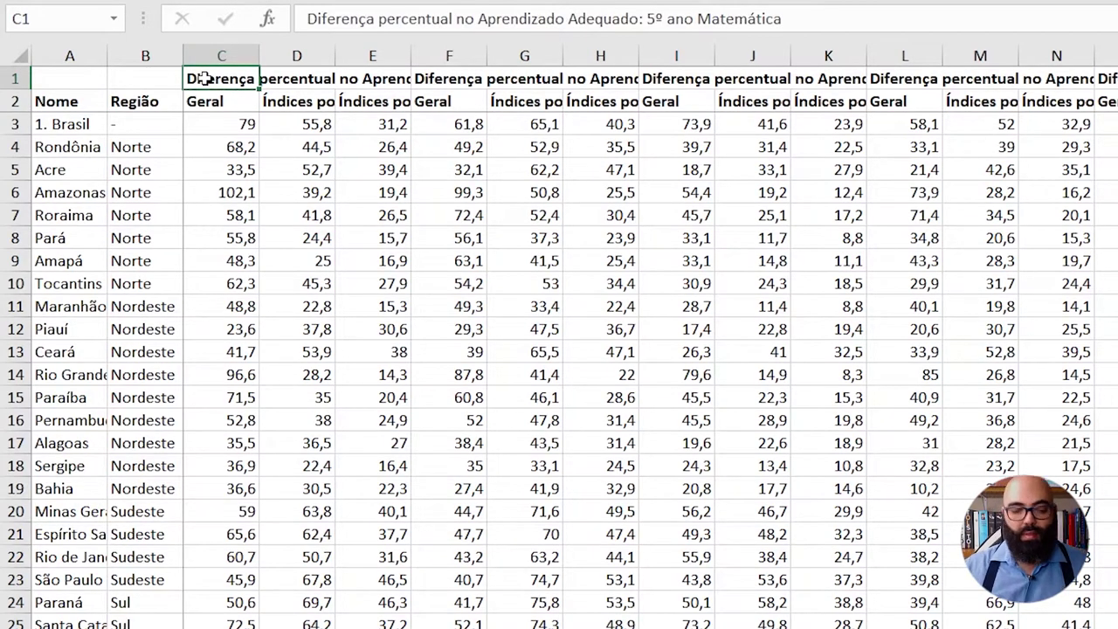
{"action": "key", "text": "Right"}
{"action": "key", "text": "Right"}
{"action": "key", "text": "Right"}
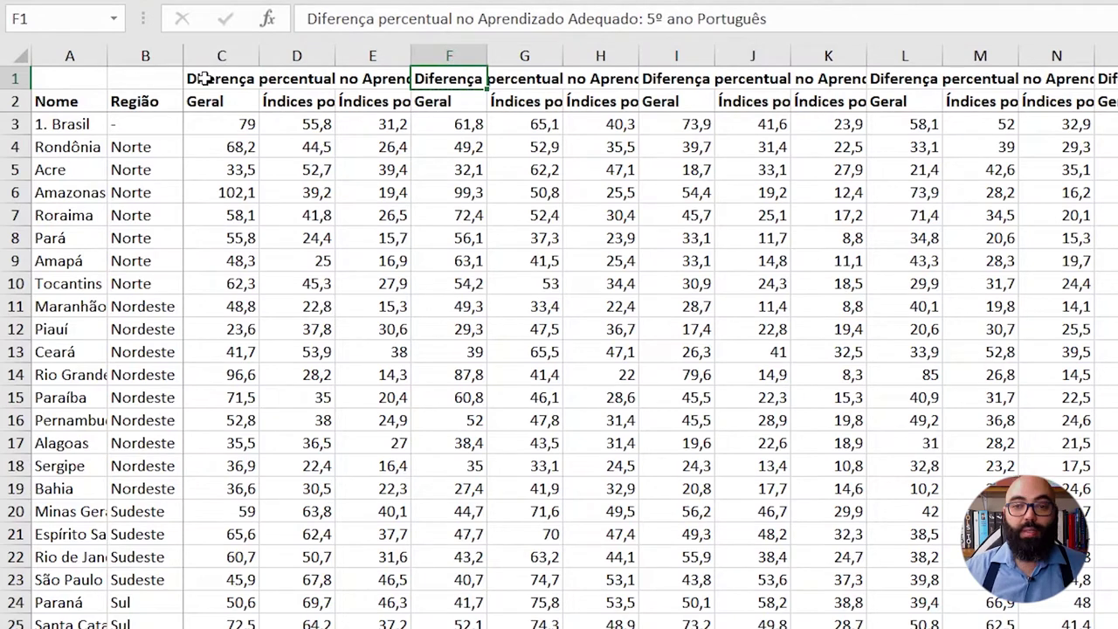
{"action": "left_click", "coordinate": [457, 55]}
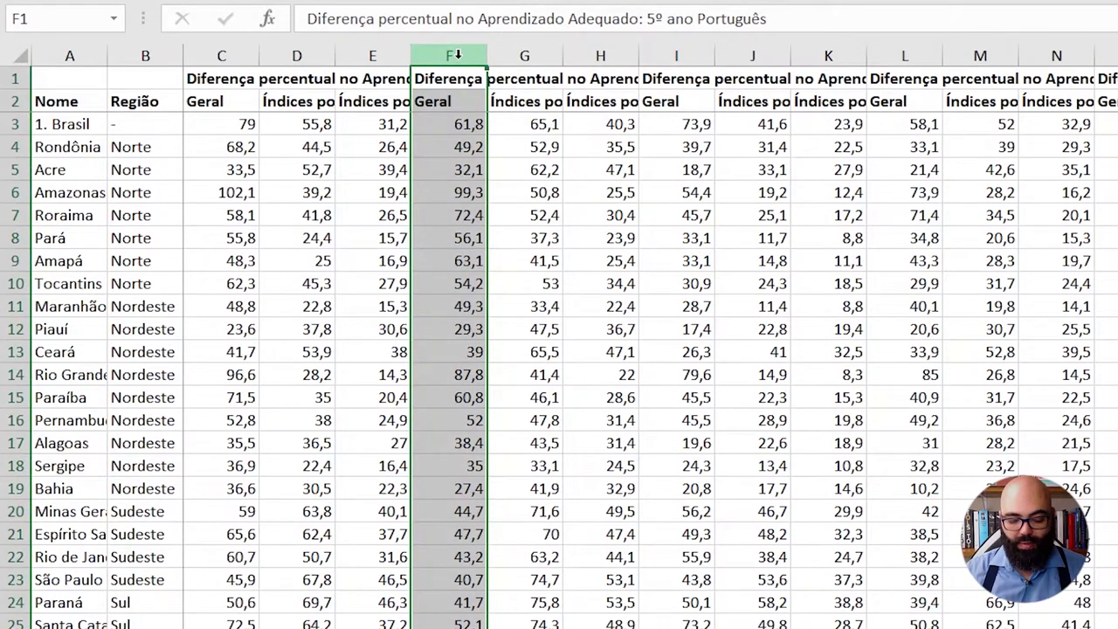
{"action": "key", "text": "shift+Right"}
{"action": "key", "text": "shift+Right"}
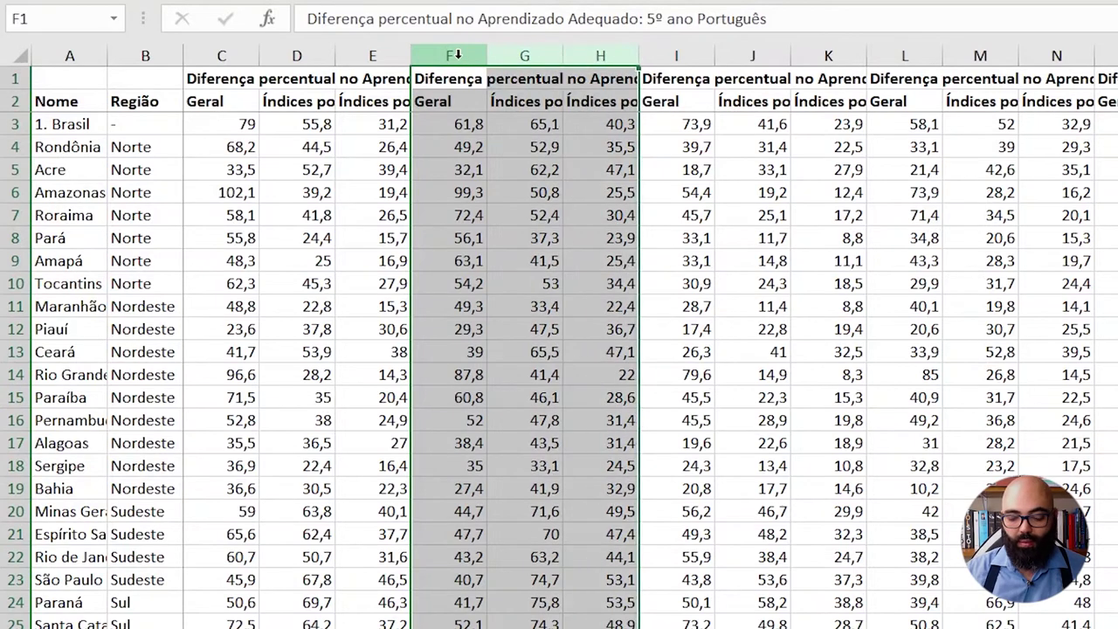
{"action": "key", "text": "ctrl+minus"}
- Delete the three columns under the "5º ano Português Baixo NSE" heading
{"action": "left_click", "coordinate": [448, 55]}
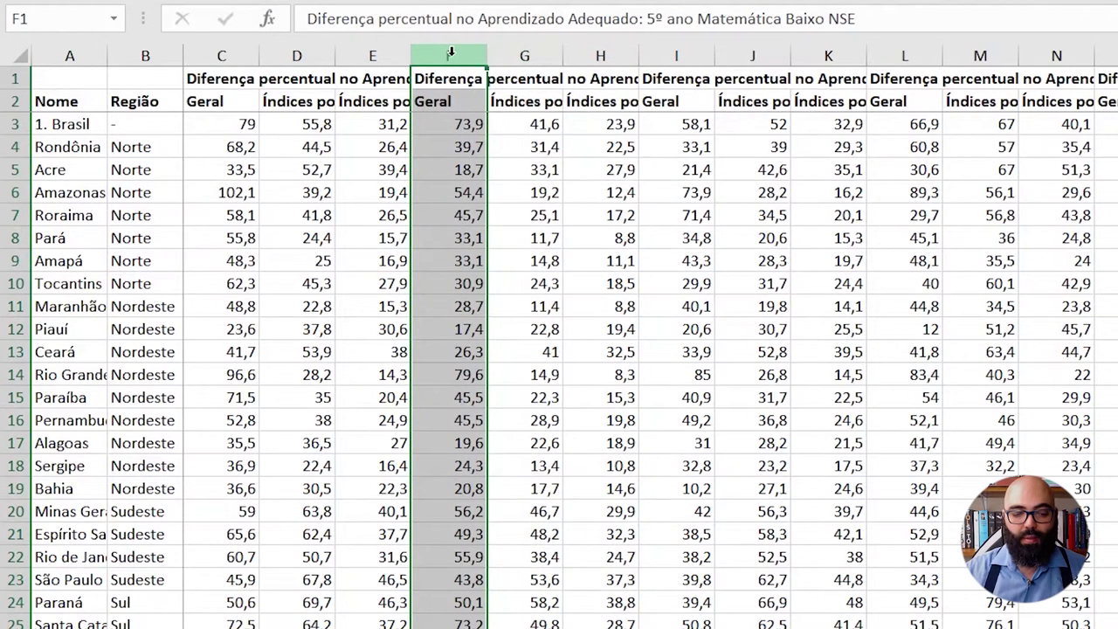
{"action": "left_click", "coordinate": [661, 79]}
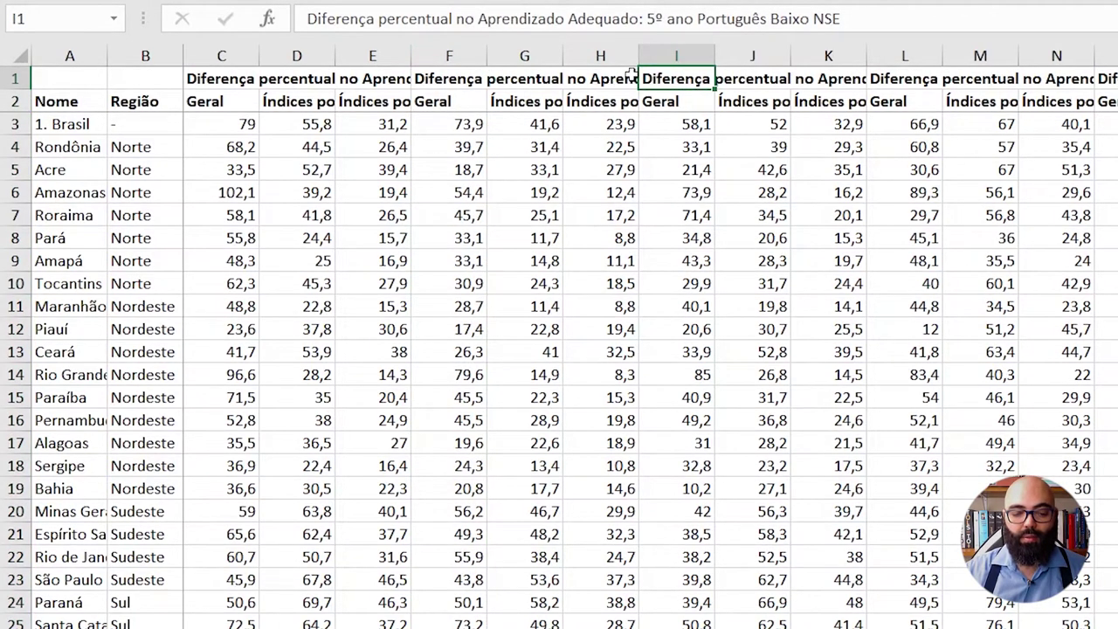
{"action": "left_click", "coordinate": [676, 55]}
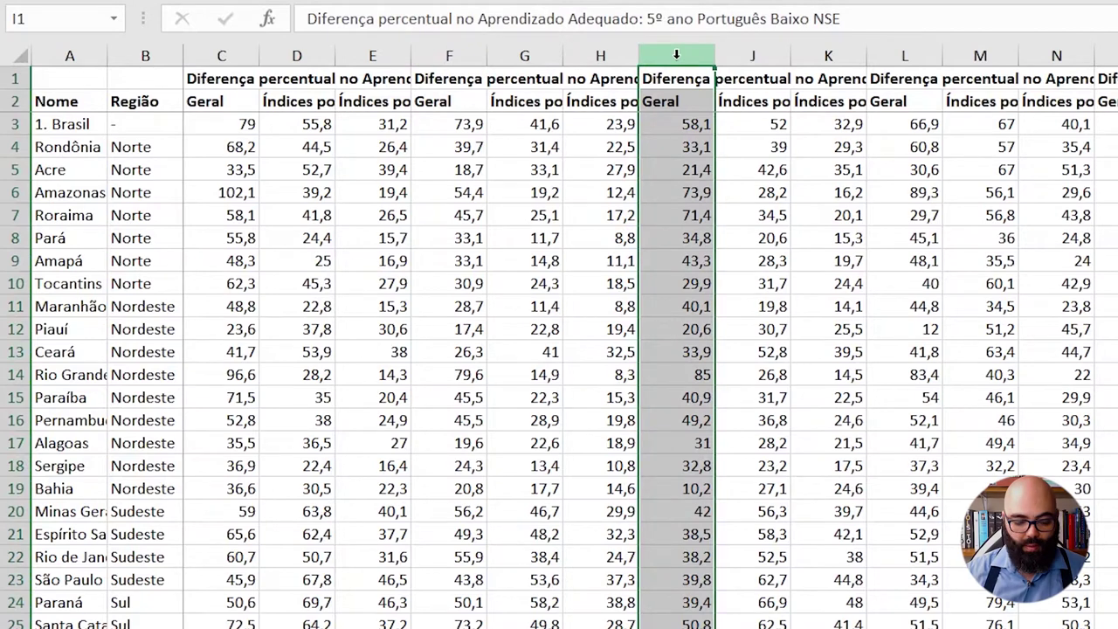
{"action": "key", "text": "shift+Right"}
{"action": "key", "text": "shift+Right"}
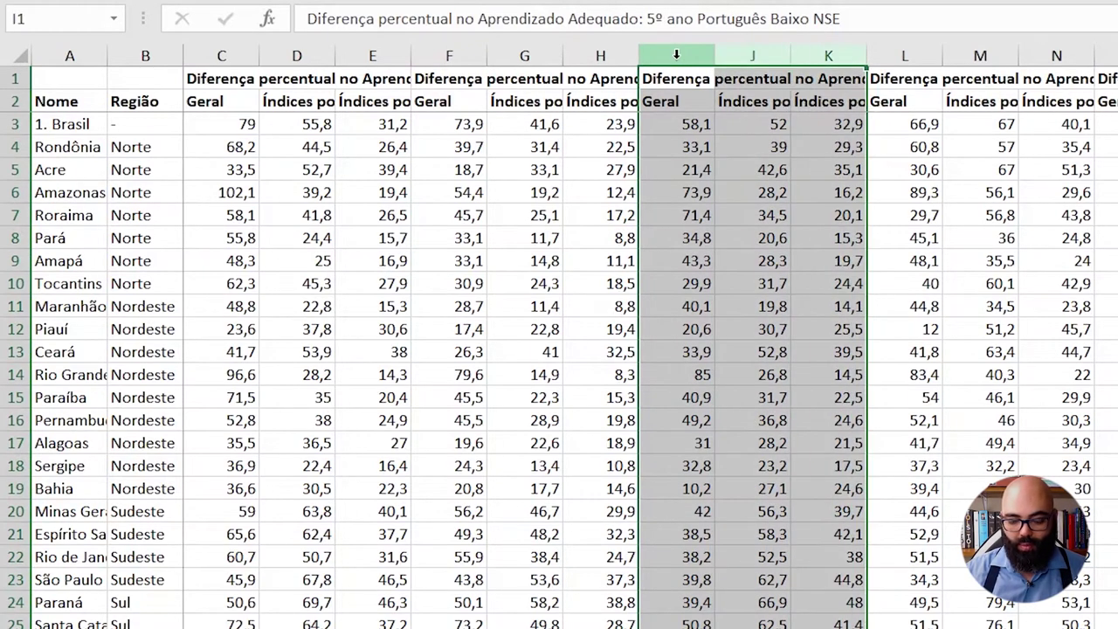
{"action": "key", "text": "ctrl+minus"}
- Clear the three columns under the "5º ano Português Alto NSE" heading
{"action": "left_click", "coordinate": [686, 80]}
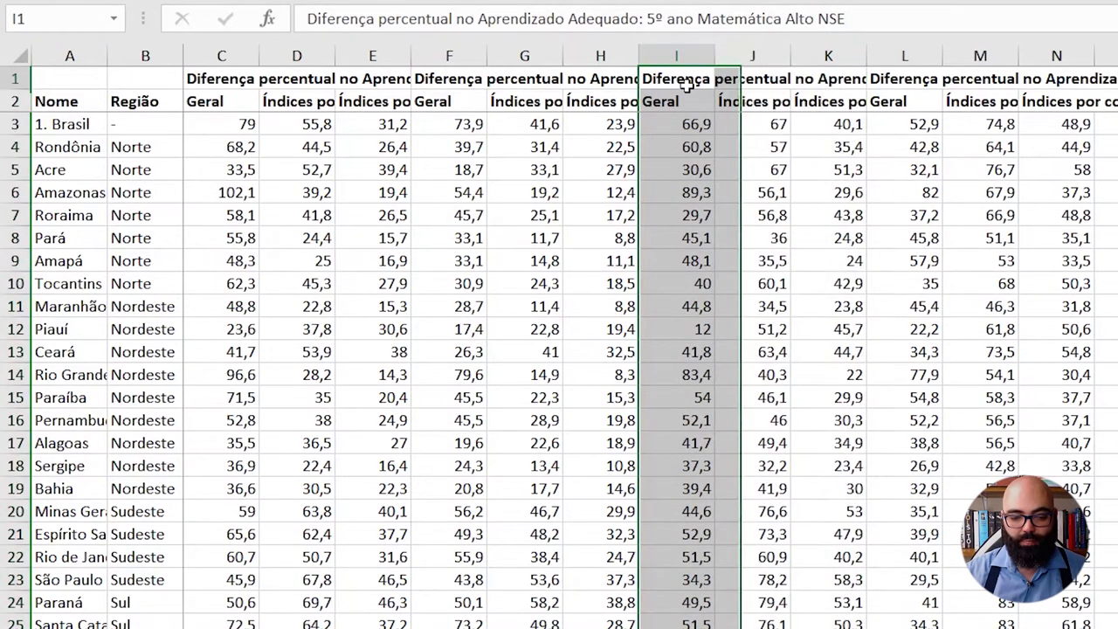
{"action": "left_click", "coordinate": [906, 80]}
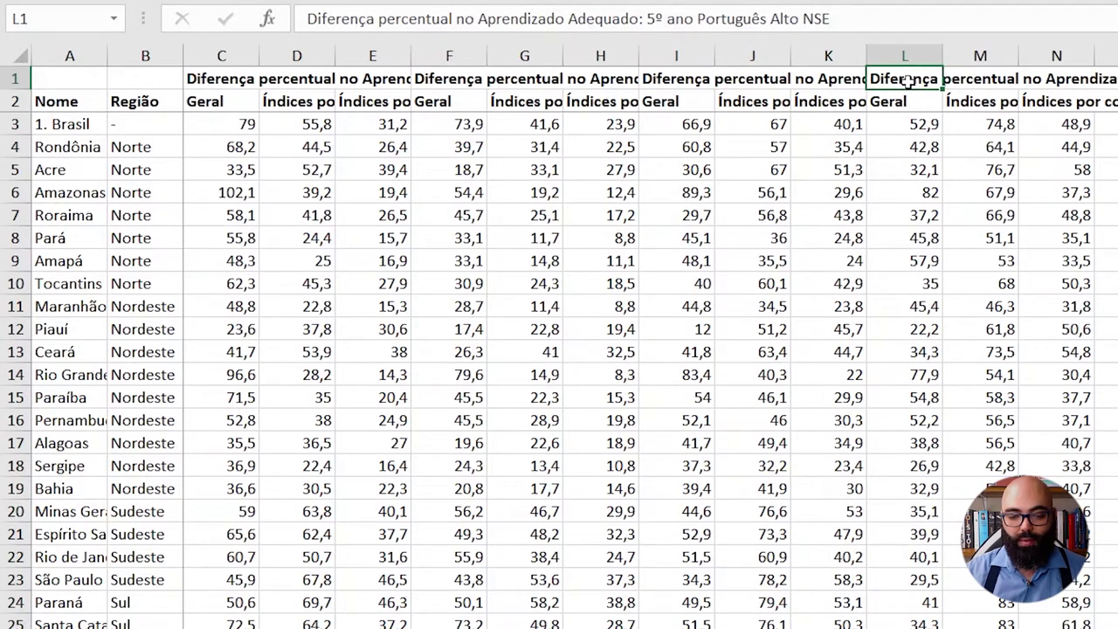
{"action": "left_click_drag", "start_coordinate": [906, 56], "coordinate": [1019, 75]}
{"action": "key", "text": "Delete"}
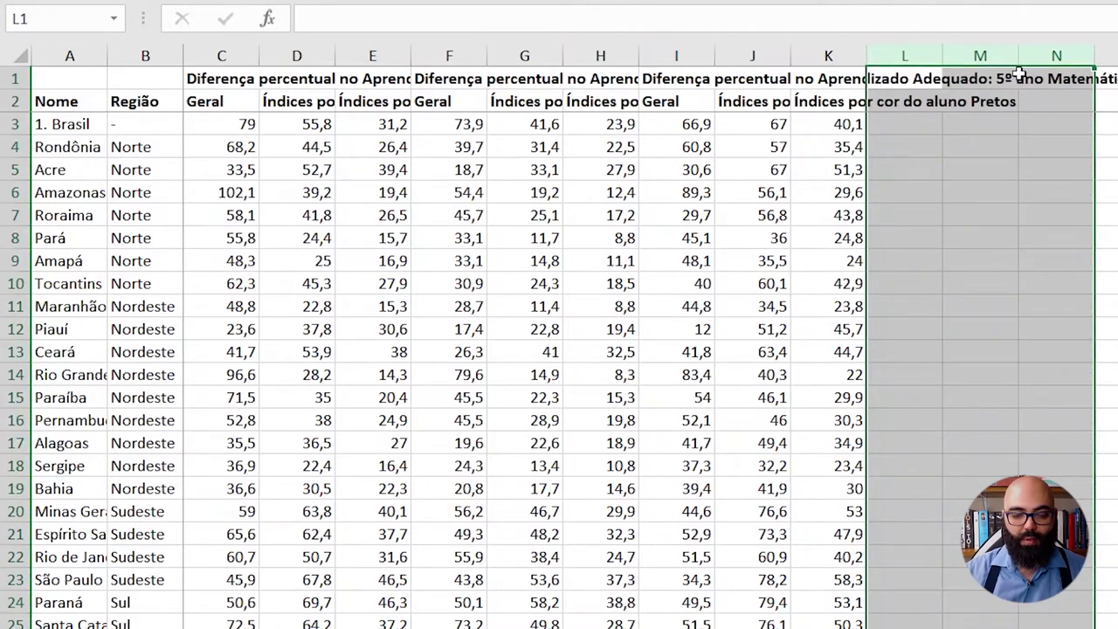
{"action": "left_click", "coordinate": [910, 131]}
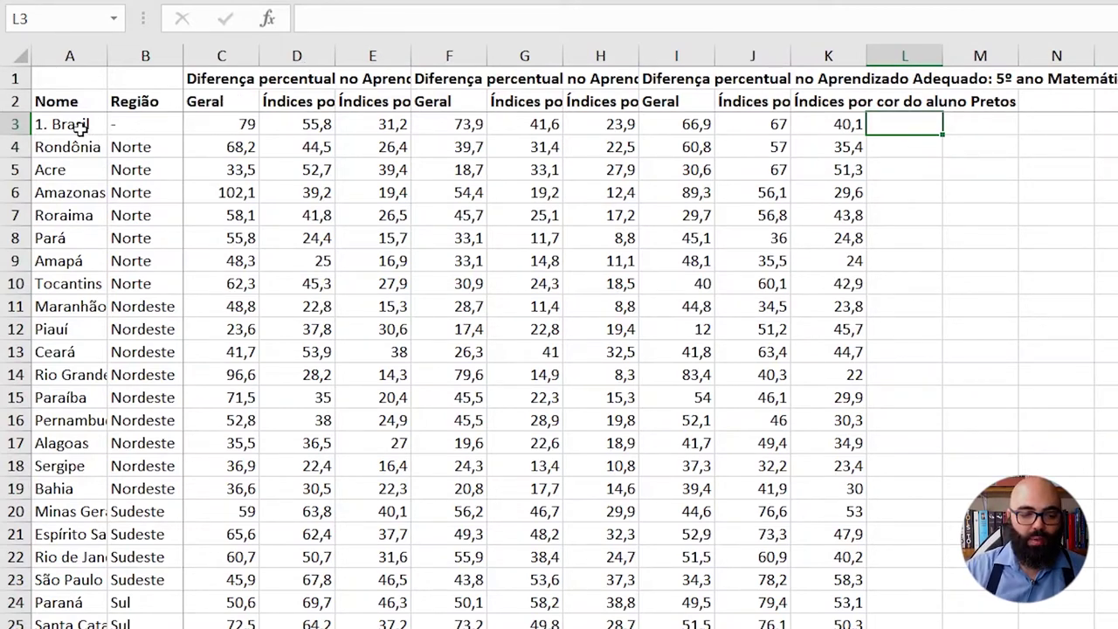
- Delete the "1. Brasil" row so that only the state rows are kept
{"action": "left_click", "coordinate": [7, 124]}
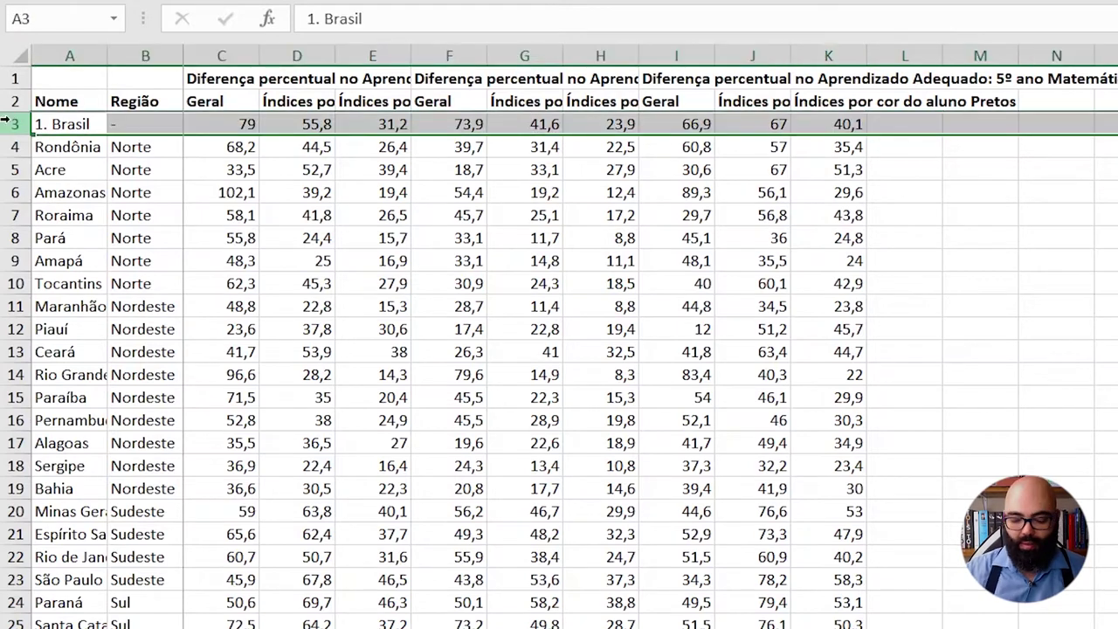
{"action": "key", "text": "ctrl+minus"}
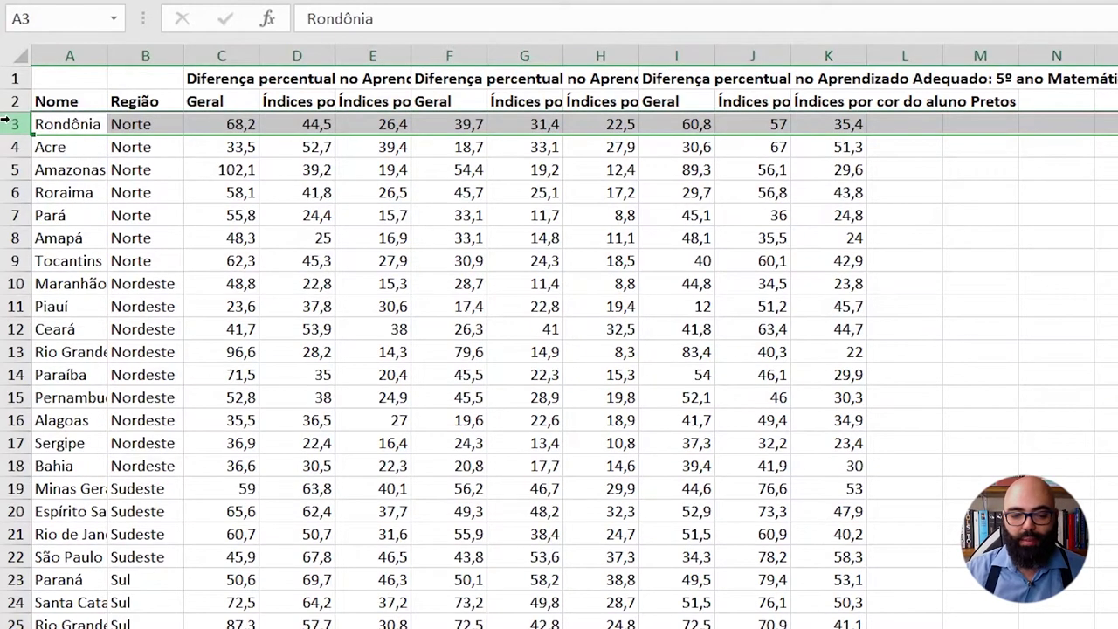
{"action": "left_click", "coordinate": [894, 128]}
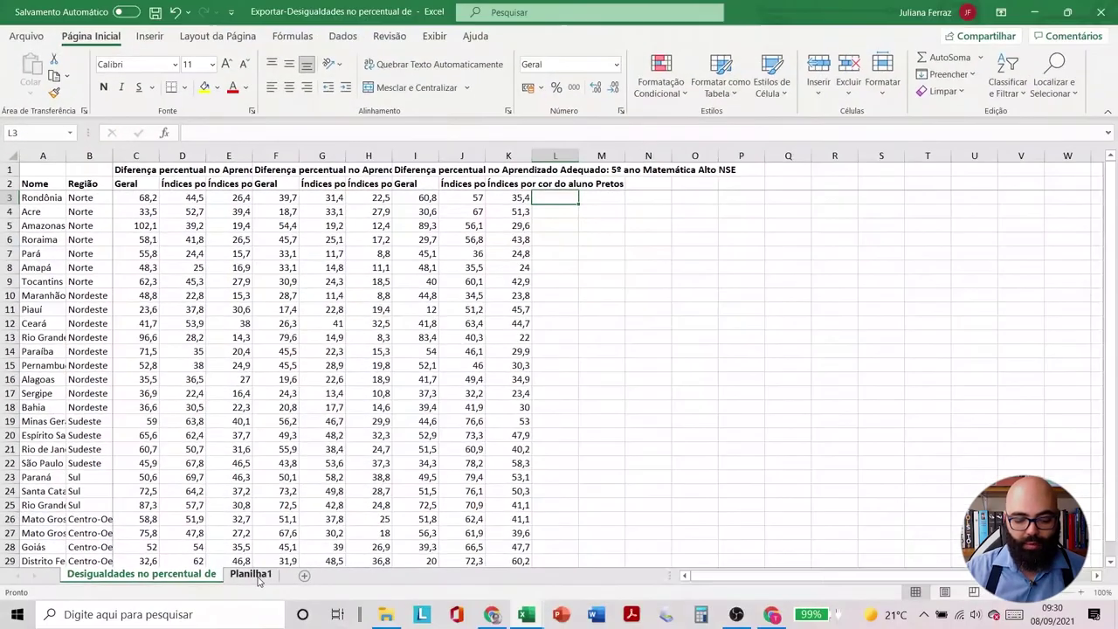
- On the Planilha1 sheet, name the whole data table A1:P28 "saeb"
{"action": "left_click", "coordinate": [252, 574]}
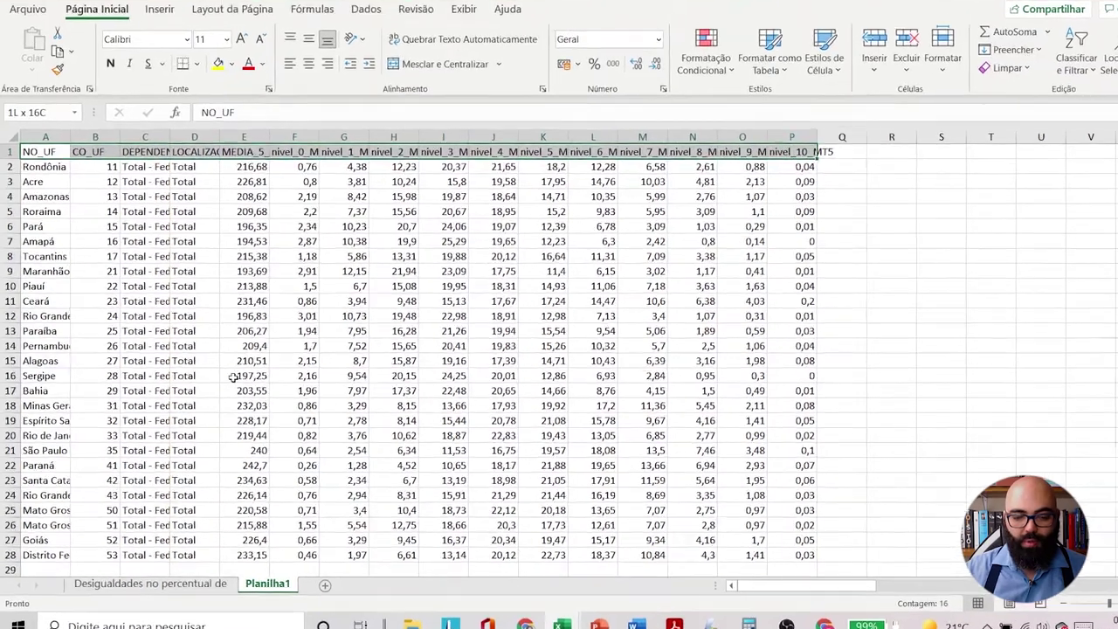
{"action": "key", "text": "ctrl+shift+Right"}
{"action": "key", "text": "ctrl+shift+Down"}
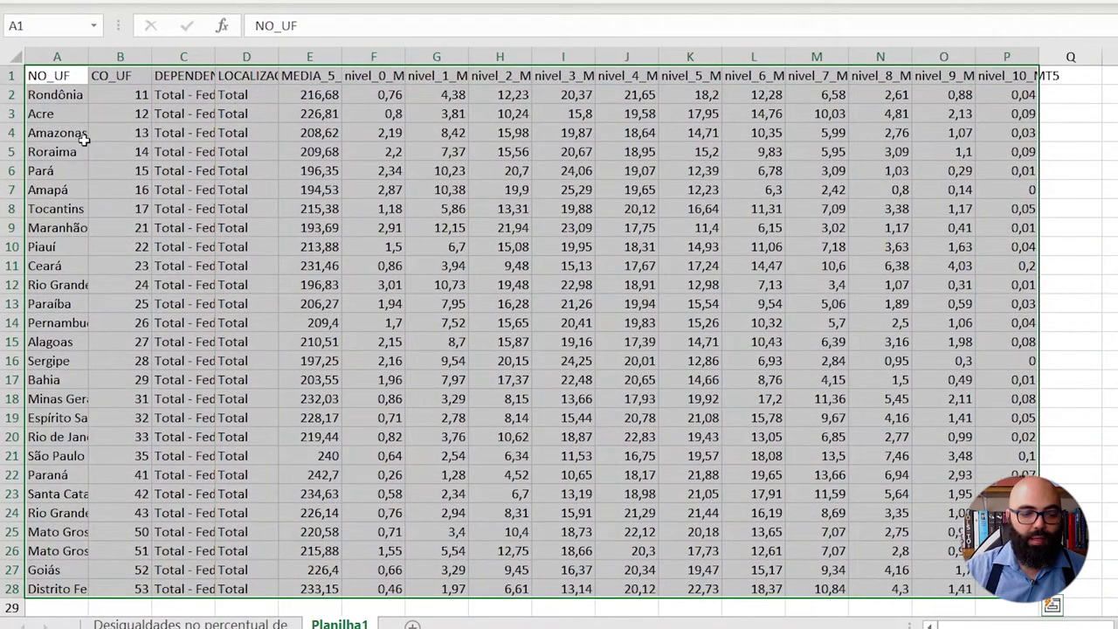
{"action": "left_click", "coordinate": [53, 28]}
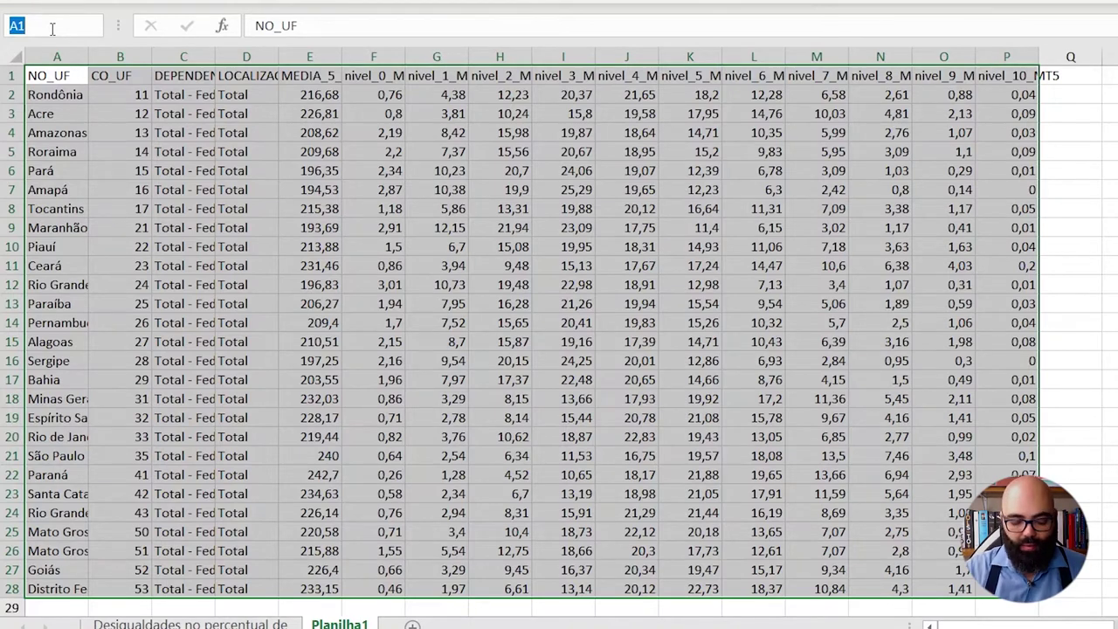
{"action": "type", "text": "saeb"}
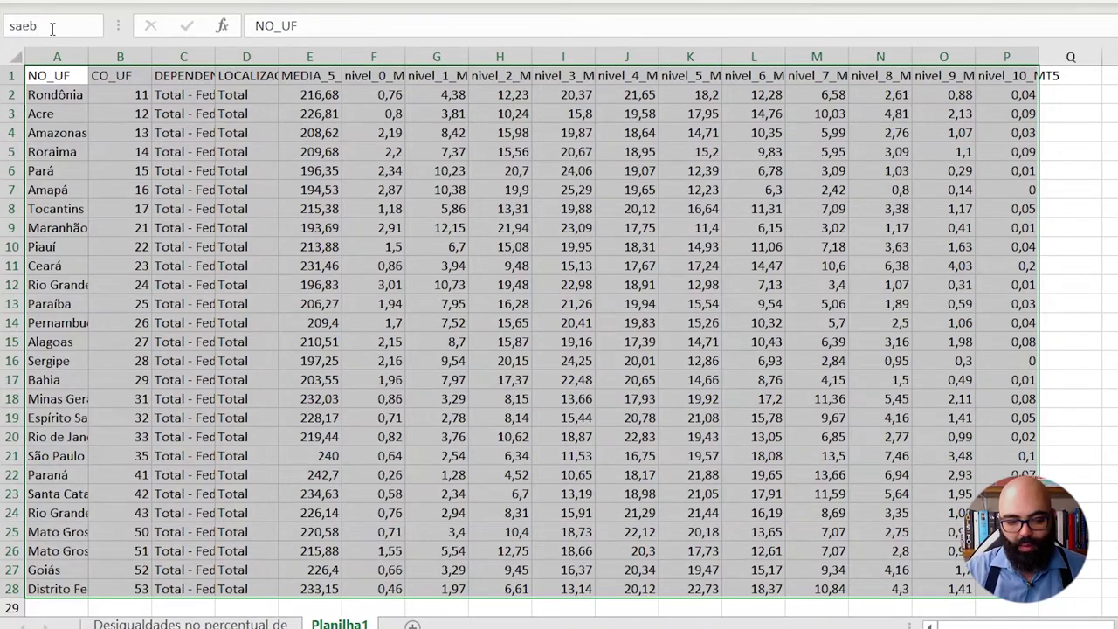
{"action": "left_click", "coordinate": [53, 113]}
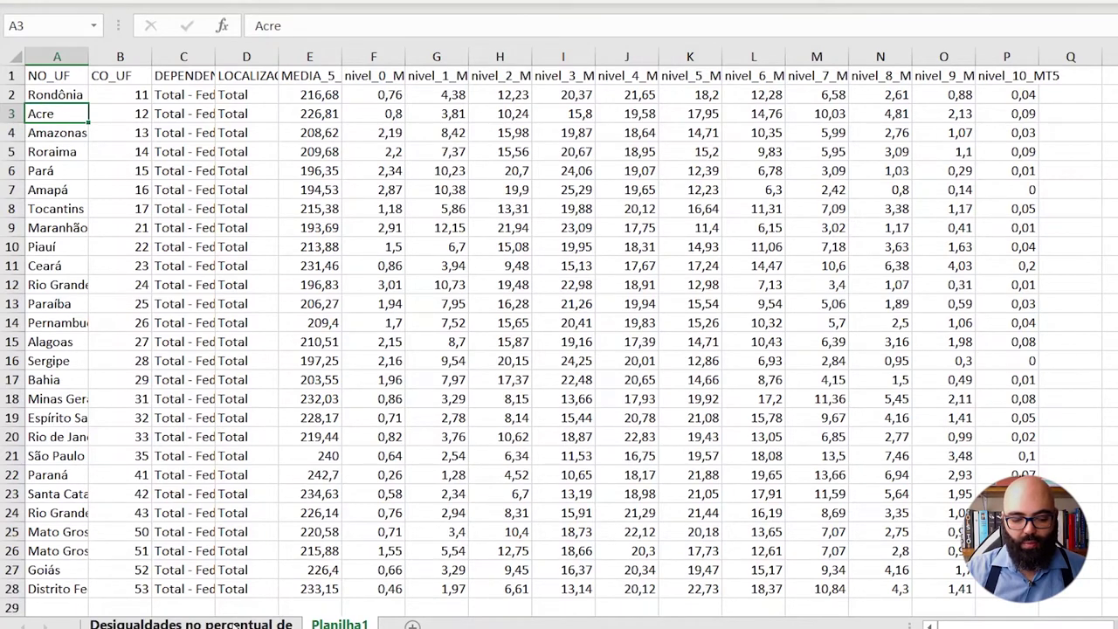
- Copy the Planilha1 headers from MEDIA_5_MT through nivel_10_MT5 (E1:P1)
{"action": "left_click", "coordinate": [192, 623]}
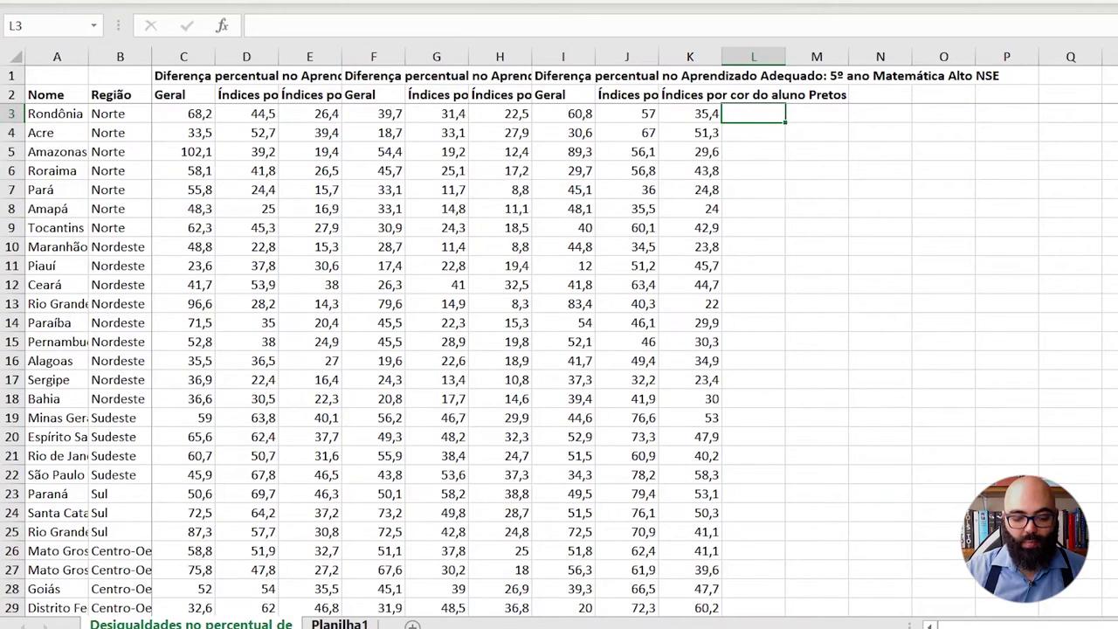
{"action": "left_click", "coordinate": [340, 624]}
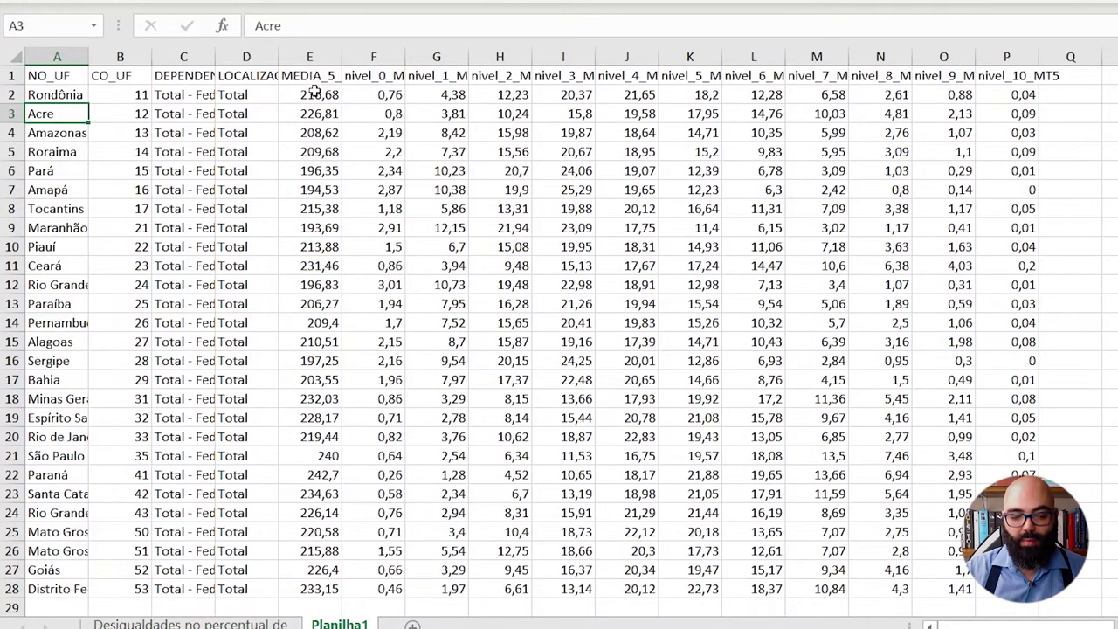
{"action": "left_click", "coordinate": [310, 80]}
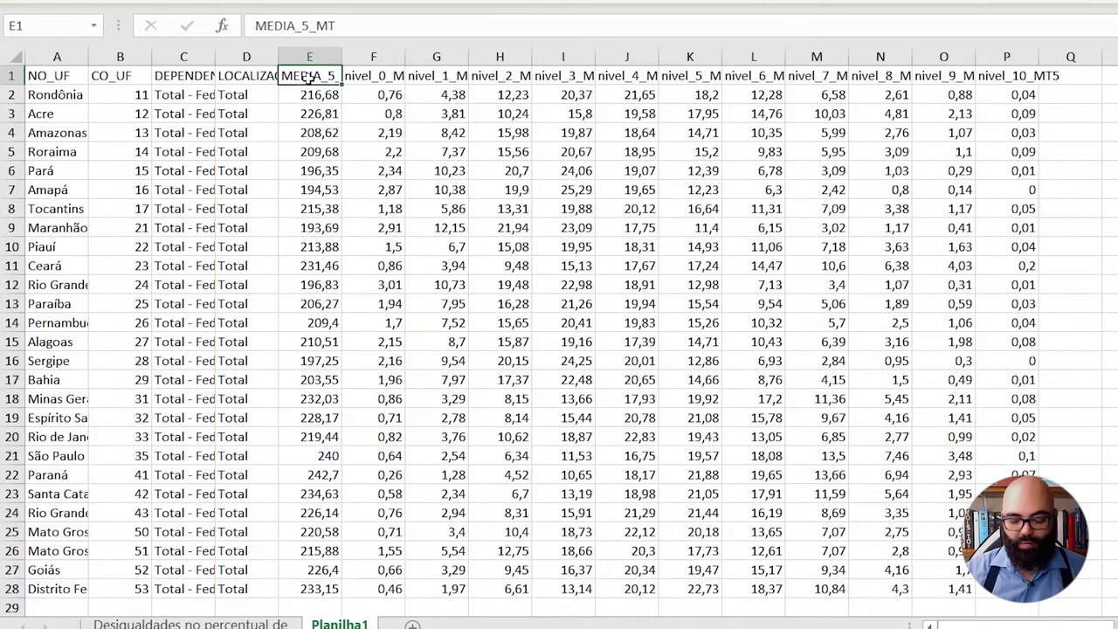
{"action": "left_click_drag", "start_coordinate": [310, 77], "coordinate": [499, 76]}
{"action": "key", "text": "shift+Right"}
{"action": "key", "text": "shift+Right"}
{"action": "key", "text": "shift+Right"}
{"action": "key", "text": "shift+Right"}
{"action": "key", "text": "shift+Right"}
{"action": "key", "text": "shift+Right"}
{"action": "key", "text": "shift+Right"}
{"action": "key", "text": "shift+Right"}
{"action": "key", "text": "shift+Right"}
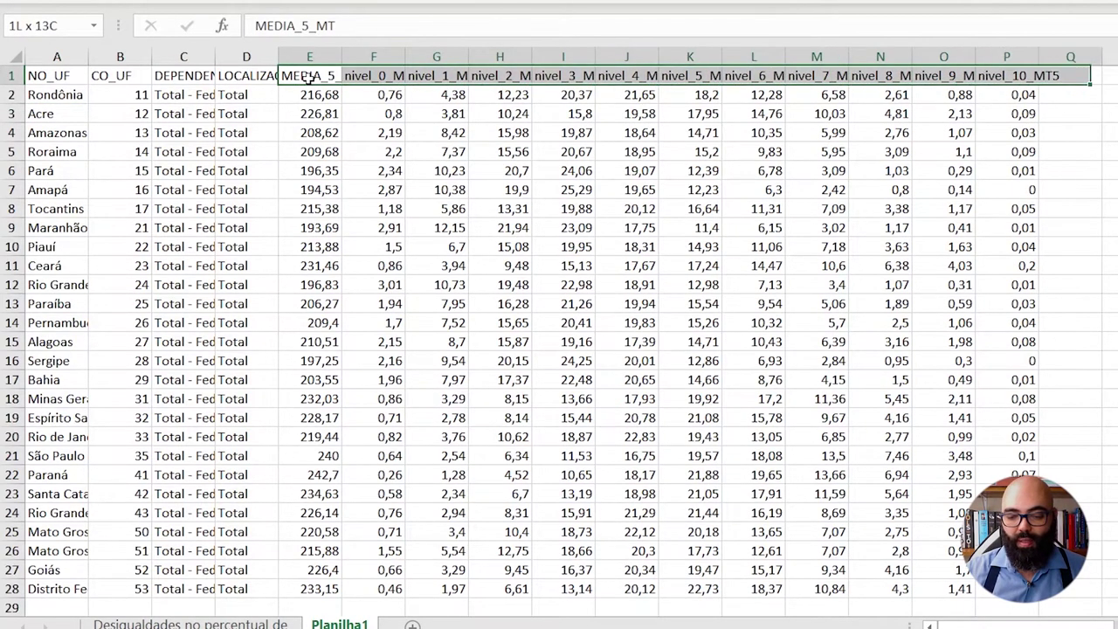
{"action": "key", "text": "shift+Left"}
{"action": "key", "text": "ctrl+c"}
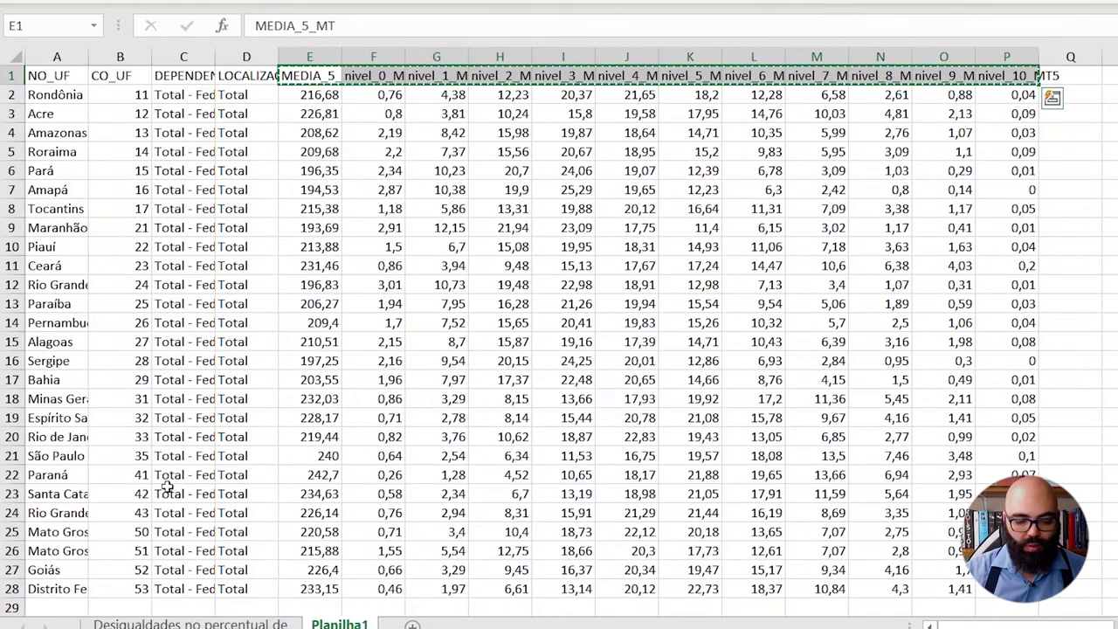
- Paste the copied headers on the "Desigualdades no percentual de" sheet, starting at cell L2
{"action": "left_click", "coordinate": [192, 623]}
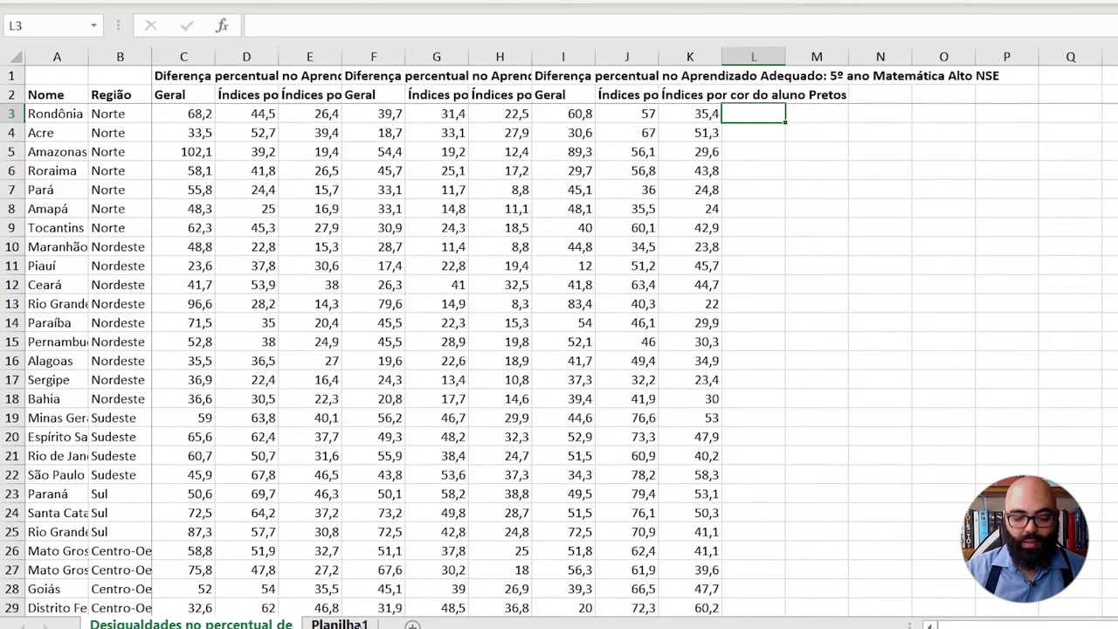
{"action": "left_click", "coordinate": [339, 623]}
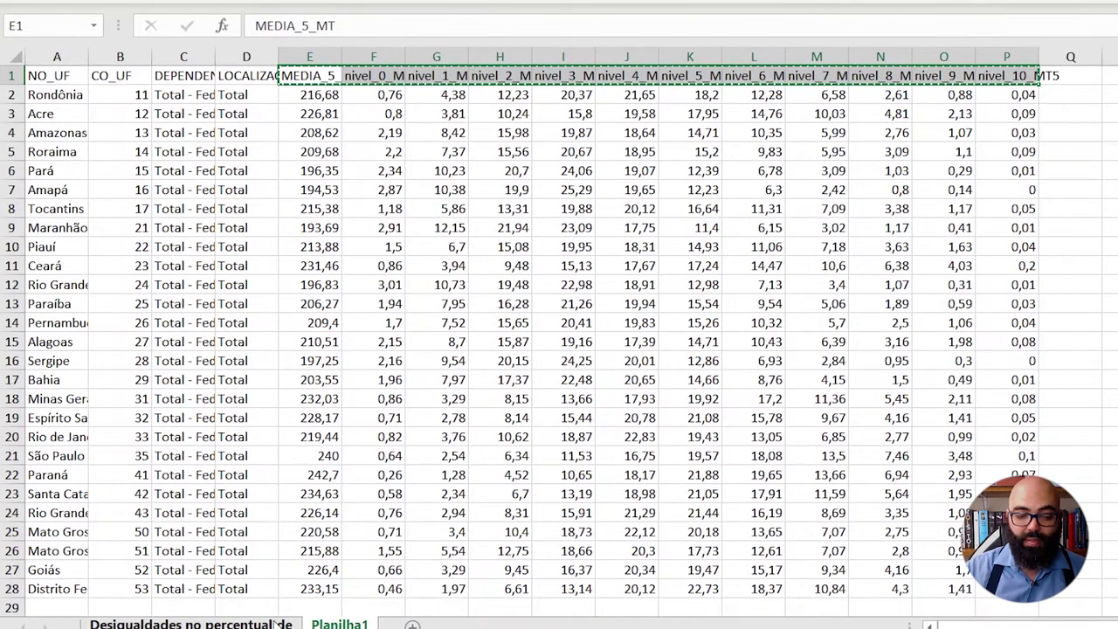
{"action": "key", "text": "ctrl+Page_Up"}
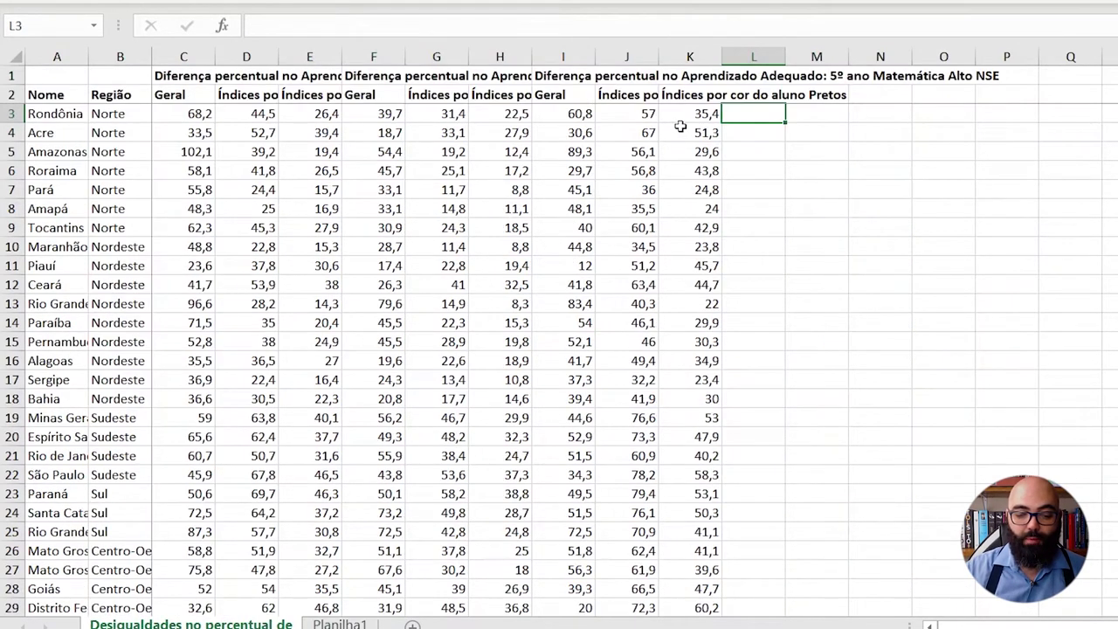
{"action": "left_click", "coordinate": [739, 95]}
{"action": "key", "text": "Up"}
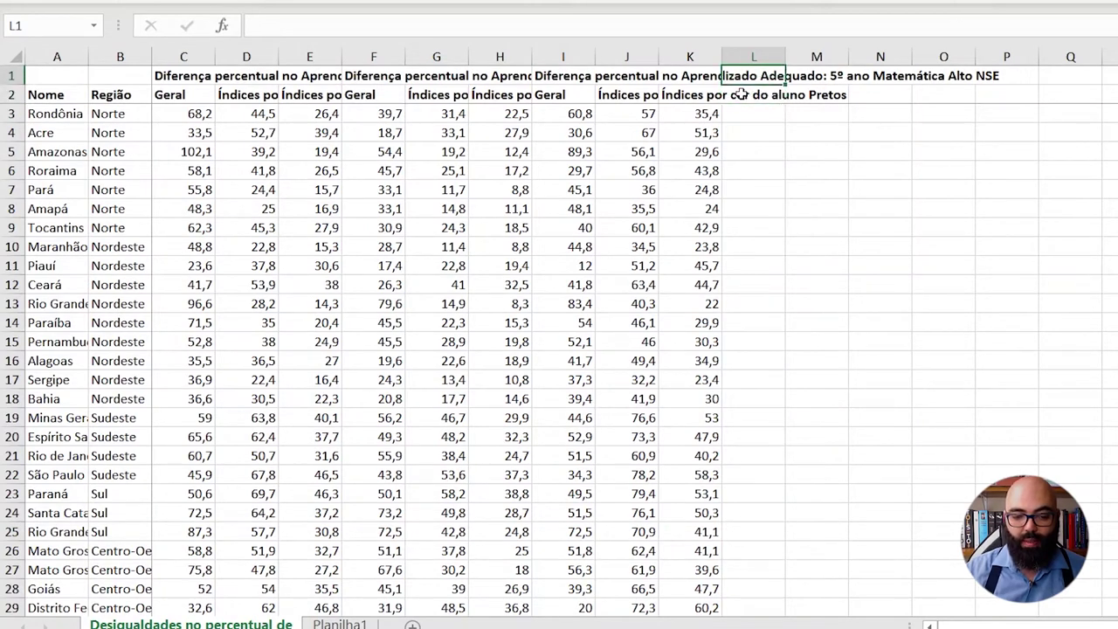
{"action": "key", "text": "Down"}
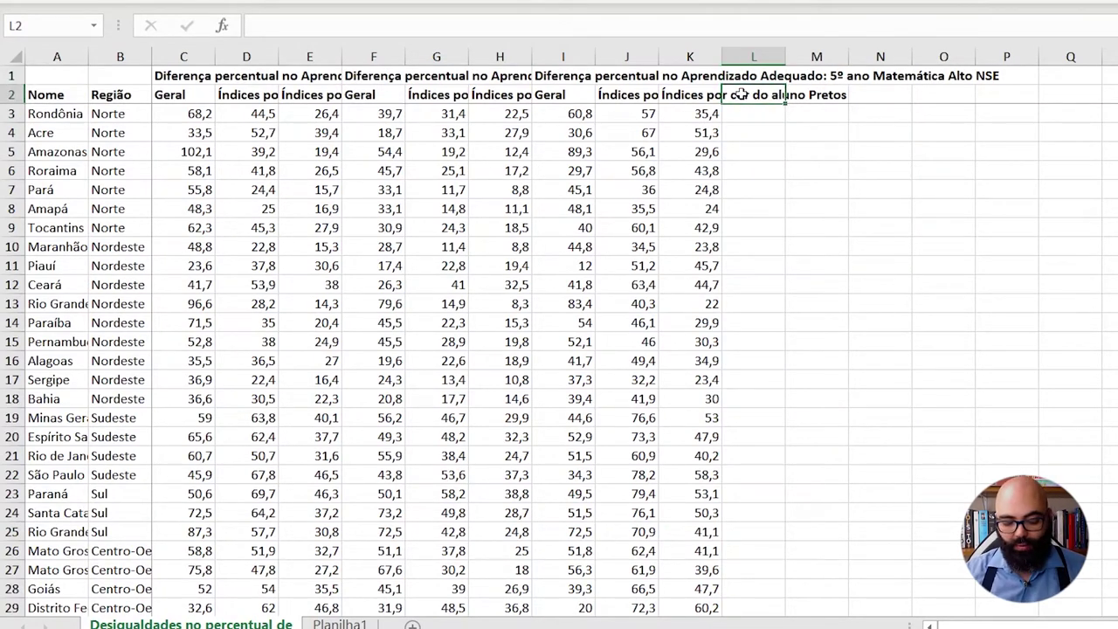
{"action": "key", "text": "ctrl+v"}
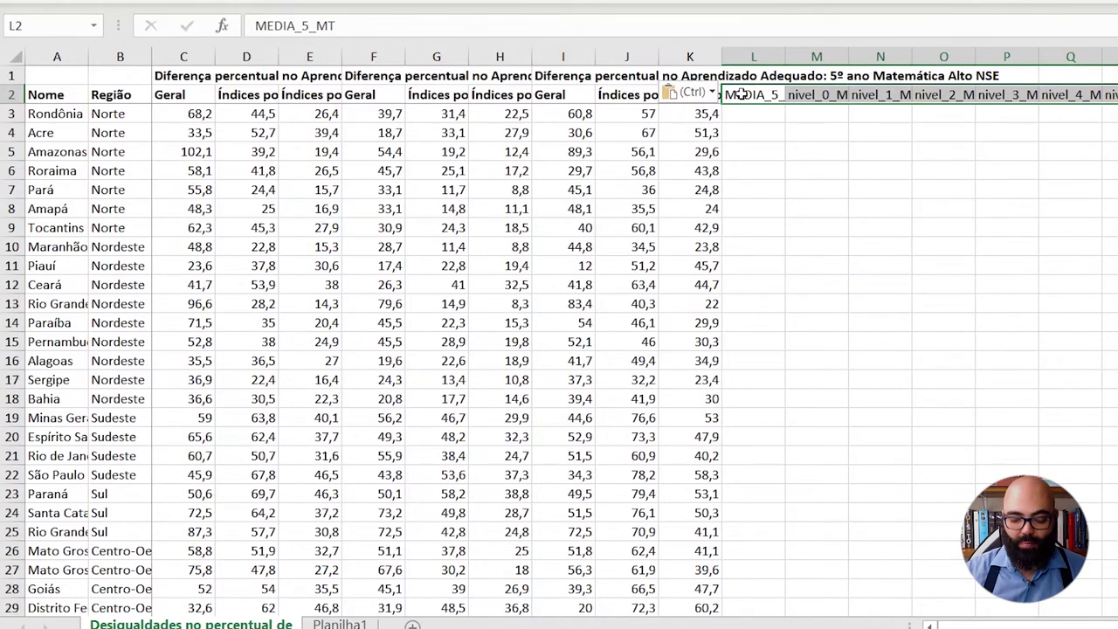
- On Planilha1, count the columns from NO_UF to MEDIA_5_MT to determine that header's position in the table
{"action": "key", "text": "Up"}
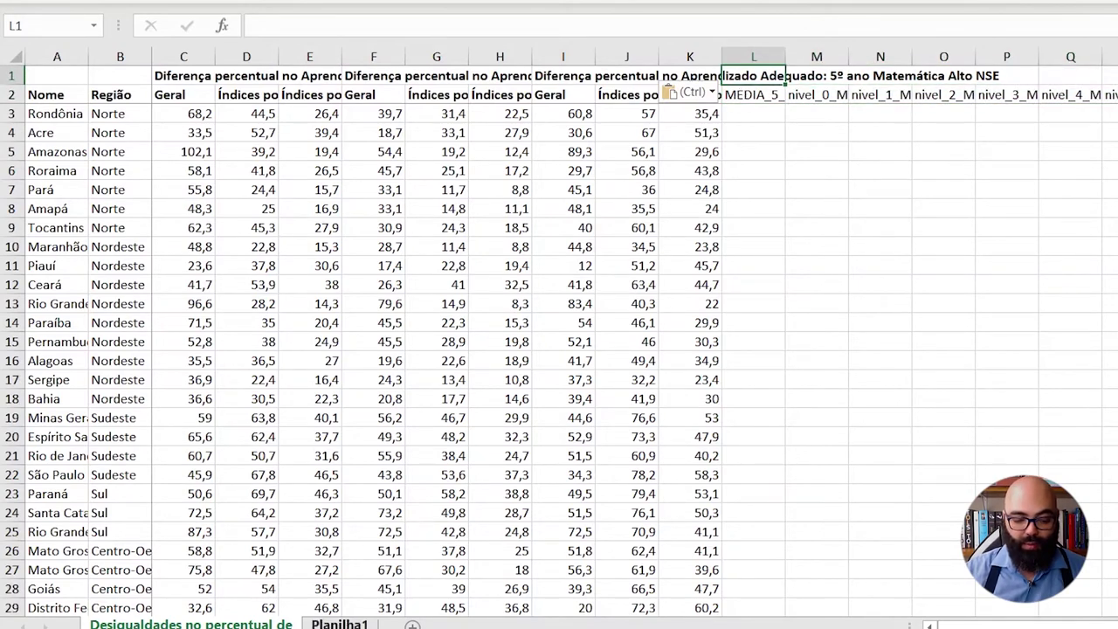
{"action": "left_click", "coordinate": [345, 622]}
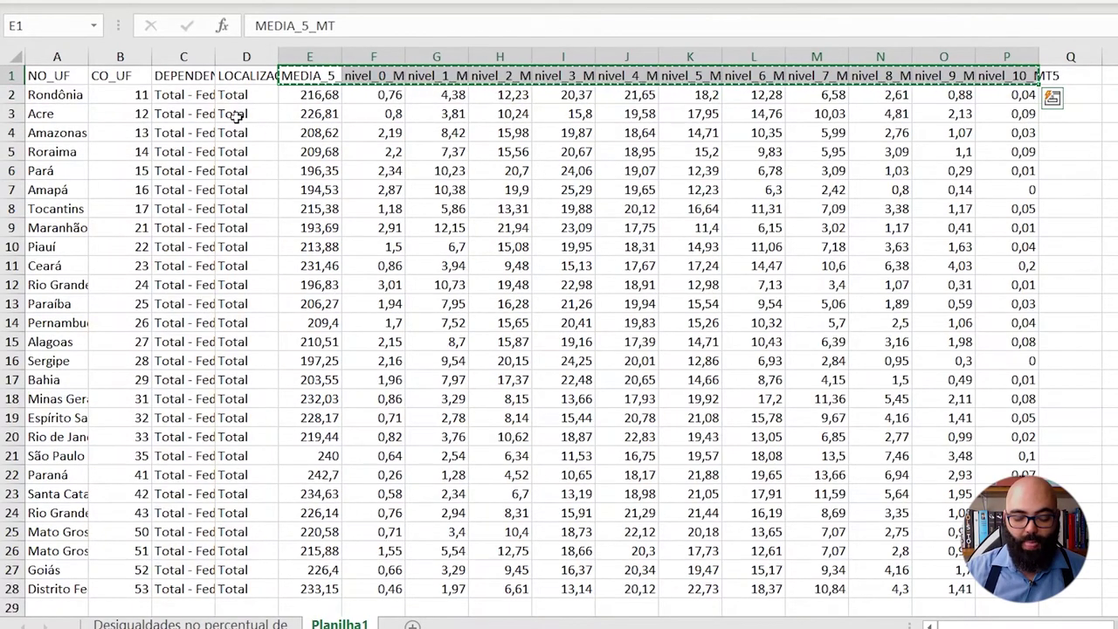
{"action": "key", "text": "Left"}
{"action": "key", "text": "Left"}
{"action": "key", "text": "Left"}
{"action": "key", "text": "Left"}
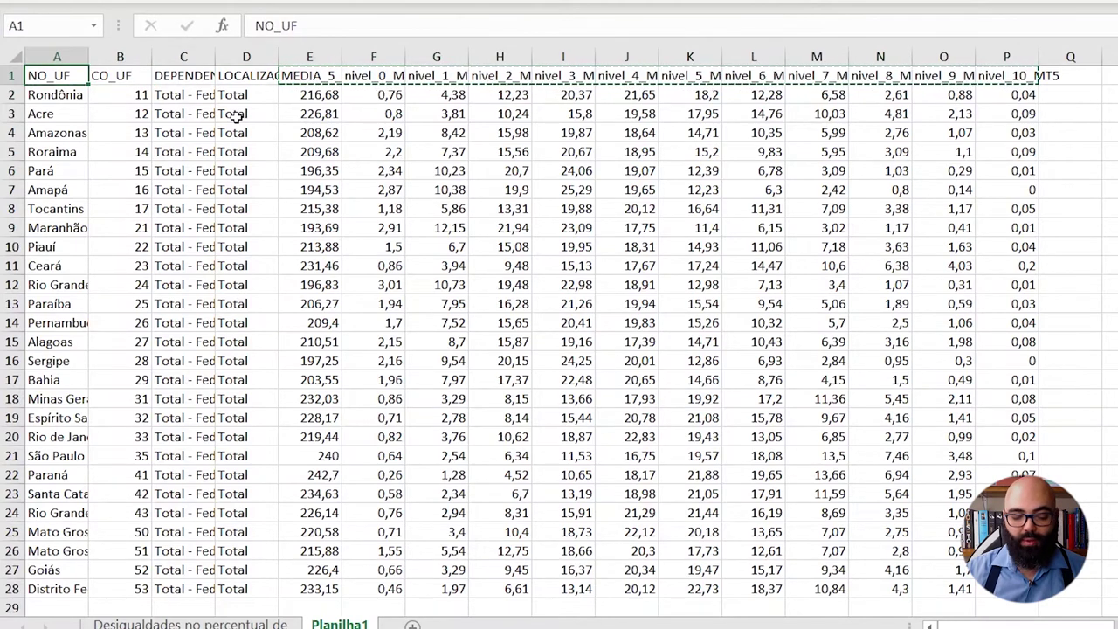
{"action": "key", "text": "Right"}
{"action": "key", "text": "Right"}
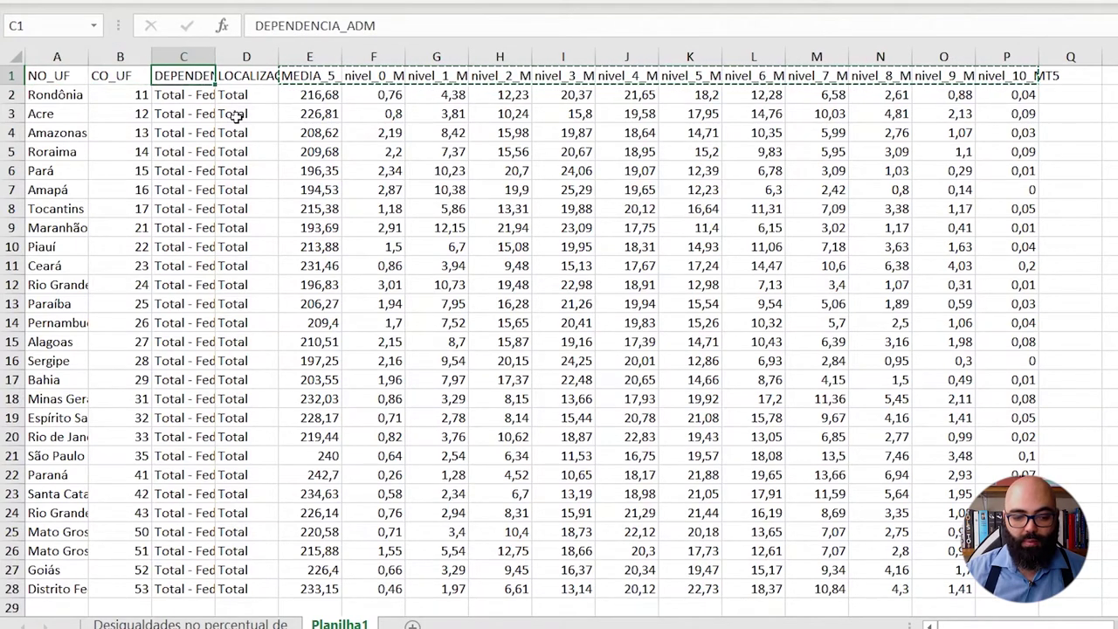
{"action": "key", "text": "Right"}
{"action": "key", "text": "Right"}
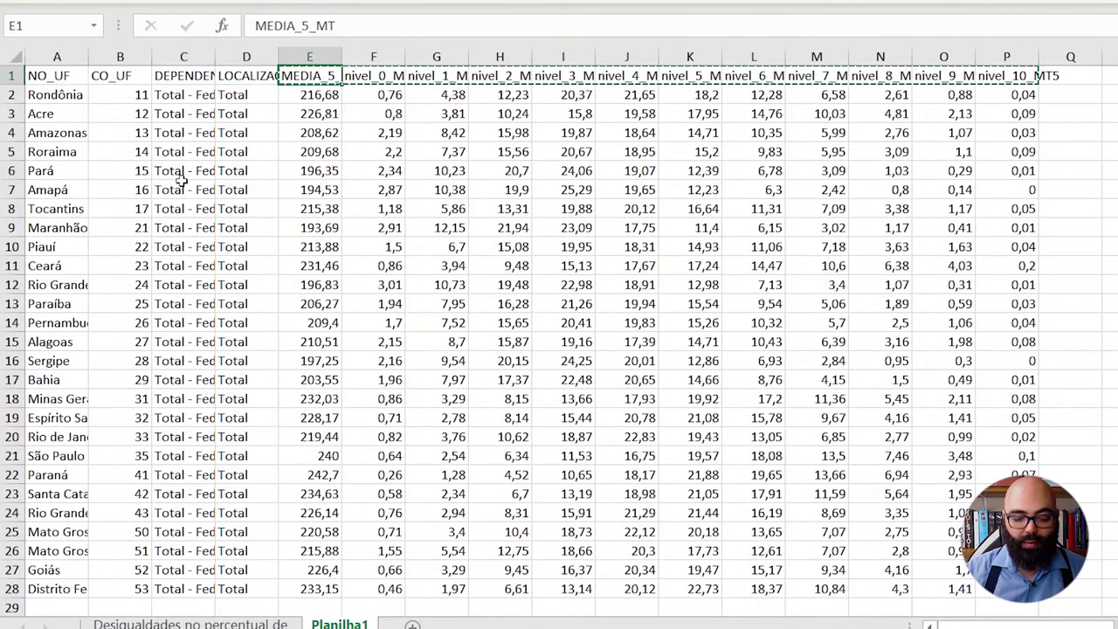
{"action": "key", "text": "ctrl+v"}
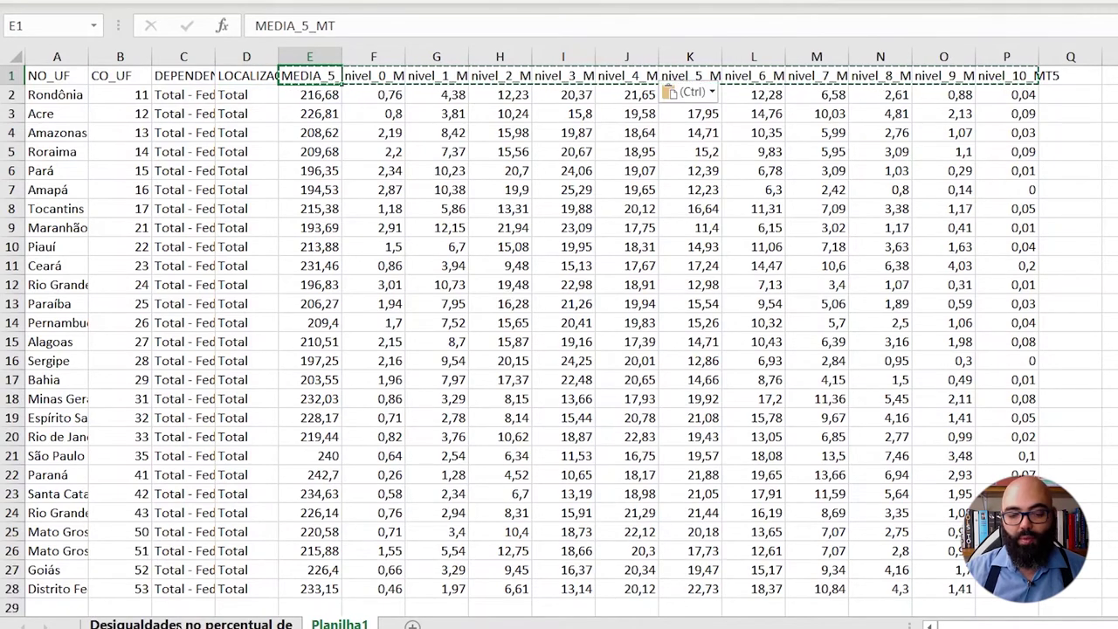
- On the "Desigualdades no percentual de" sheet, enter 5, 6 and 7 in L1:N1 and extend the series across to the nivel_10_MT5 column
{"action": "key", "text": "ctrl+Page_Up"}
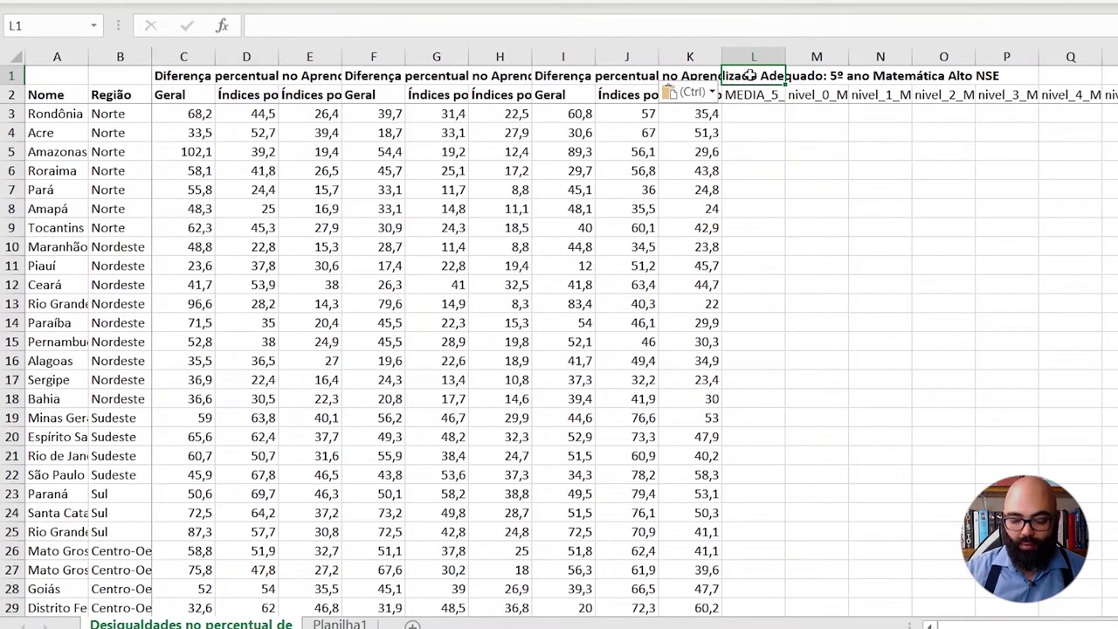
{"action": "type", "text": "5"}
{"action": "key", "text": "Tab"}
{"action": "type", "text": "6"}
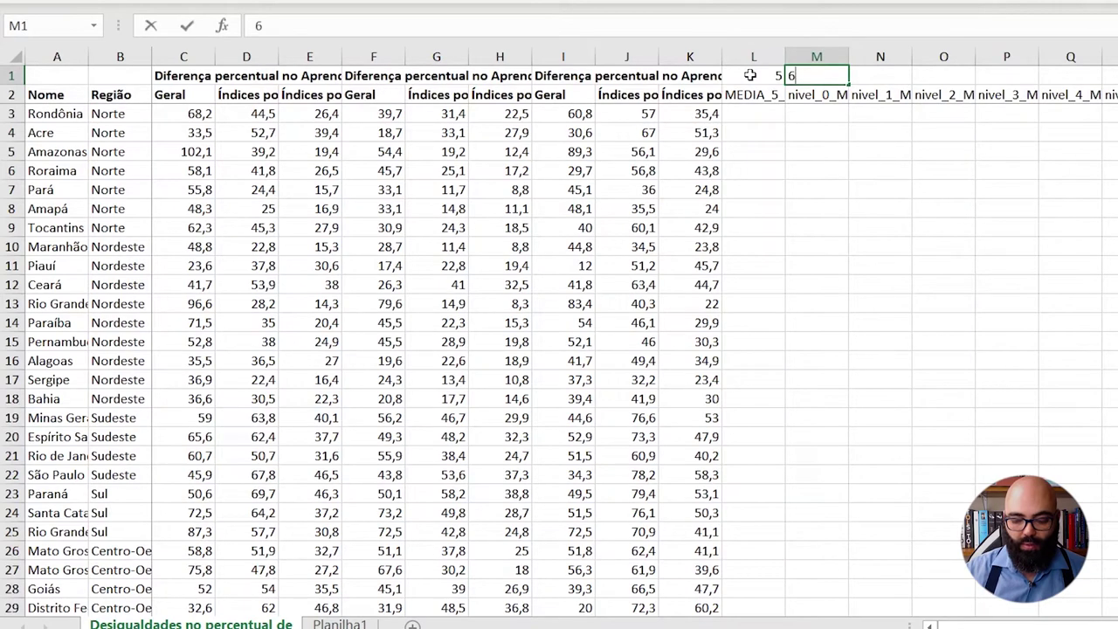
{"action": "key", "text": "Tab"}
{"action": "type", "text": "7"}
{"action": "key", "text": "Tab"}
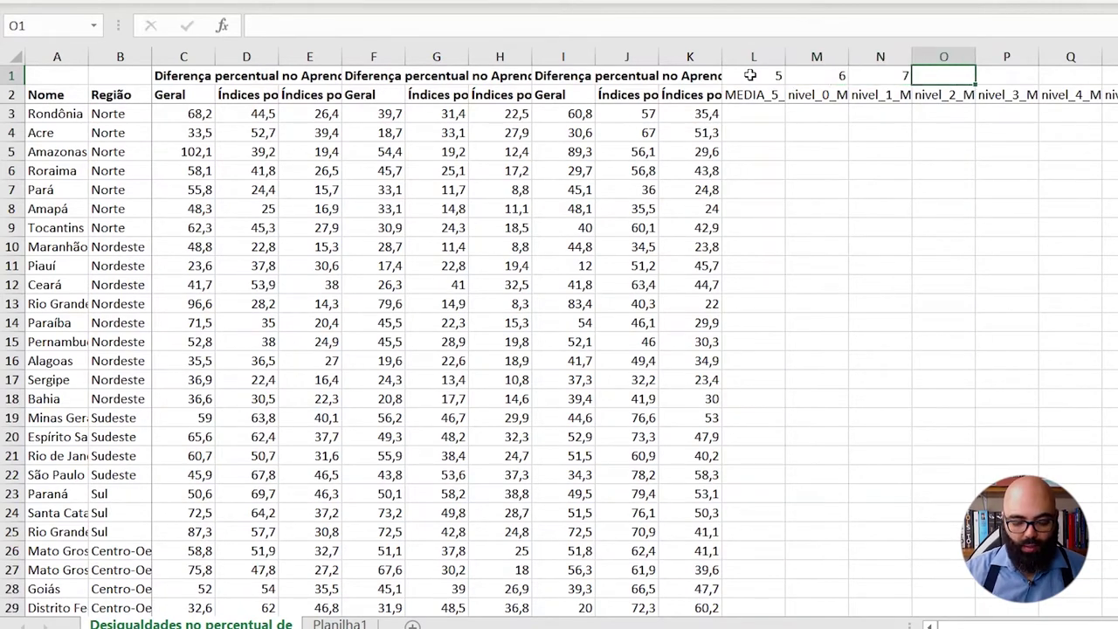
{"action": "left_click", "coordinate": [750, 75]}
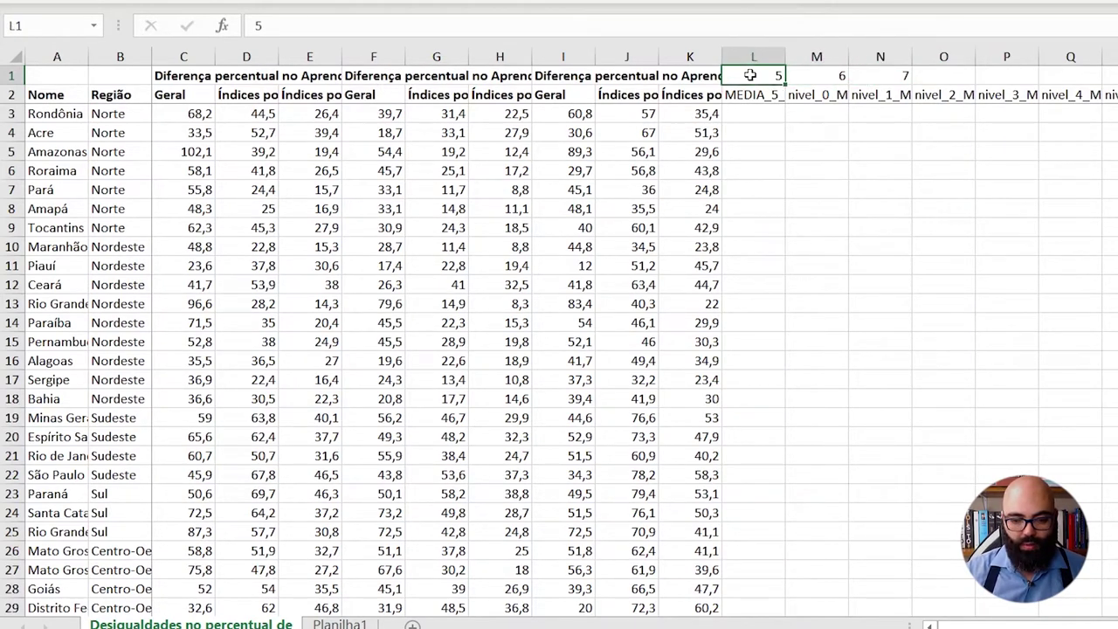
{"action": "left_click_drag", "start_coordinate": [749, 75], "coordinate": [880, 77]}
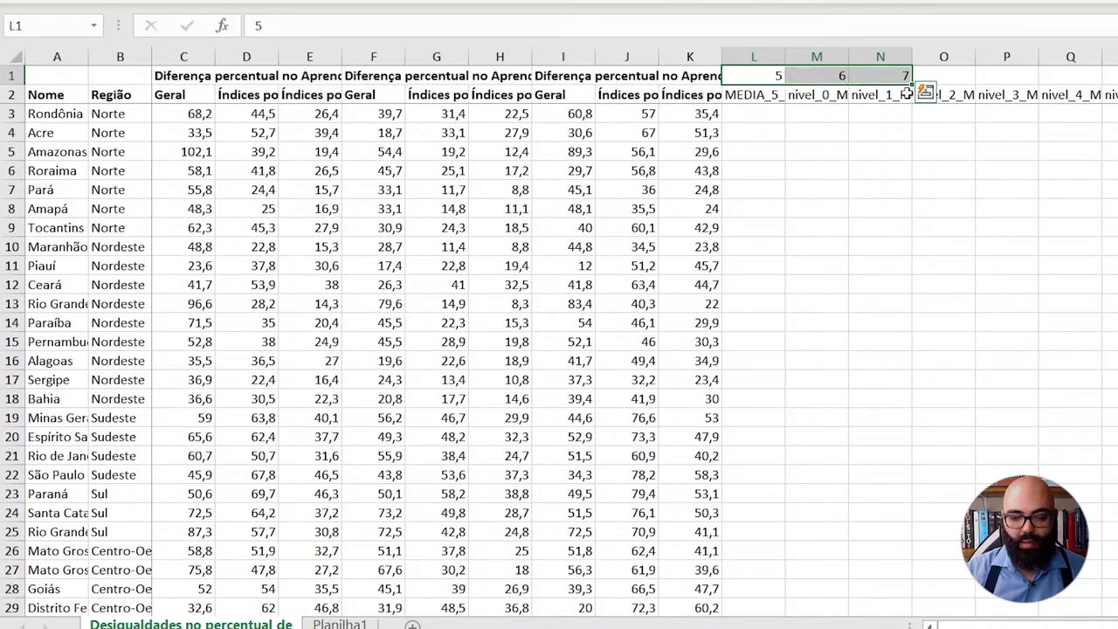
{"action": "left_click_drag", "start_coordinate": [908, 93], "coordinate": [1117, 83]}
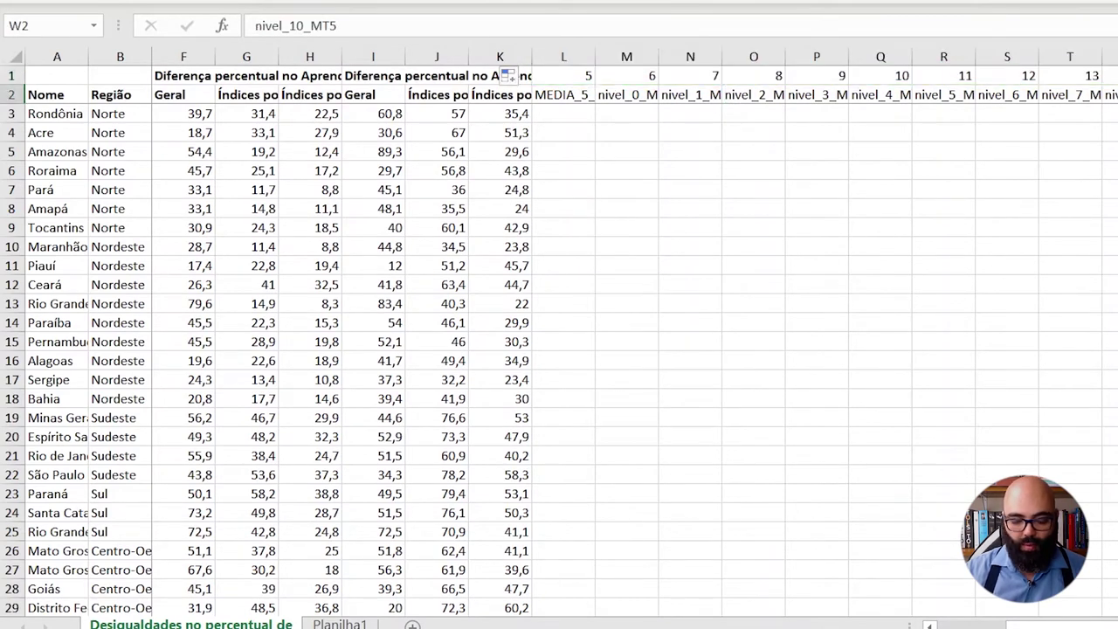
- Enter =PROCV(A3;saeb;L1;FALSO) in L3 to look up Rondônia's MEDIA_5_MT score in the saeb range
{"action": "key", "text": "Left"}
{"action": "key", "text": "Down"}
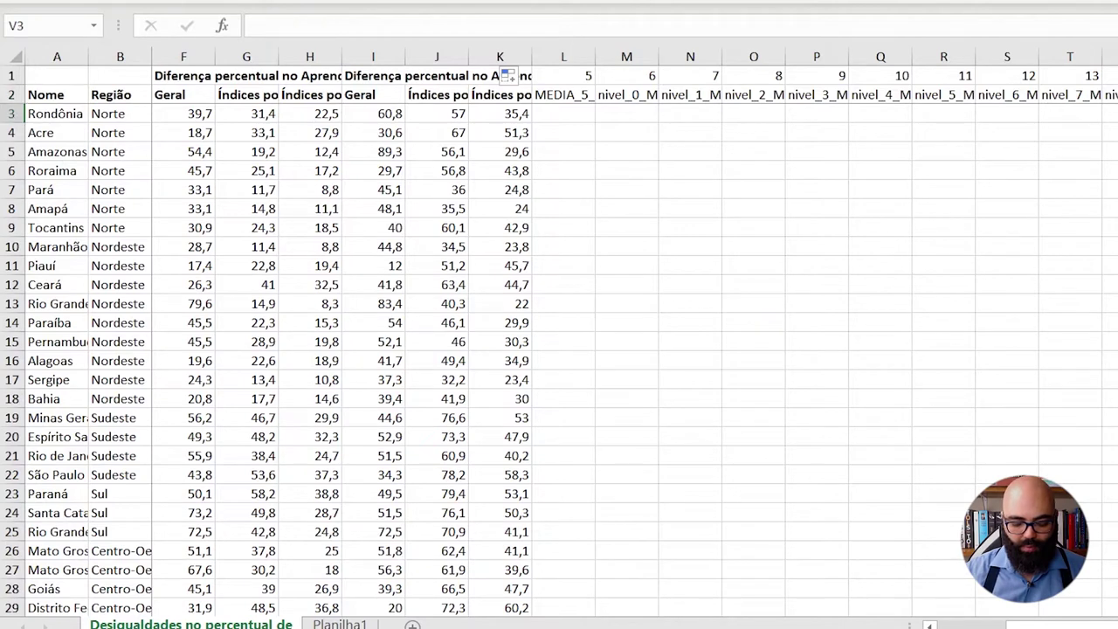
{"action": "key", "text": "ctrl+Left"}
{"action": "key", "text": "Right"}
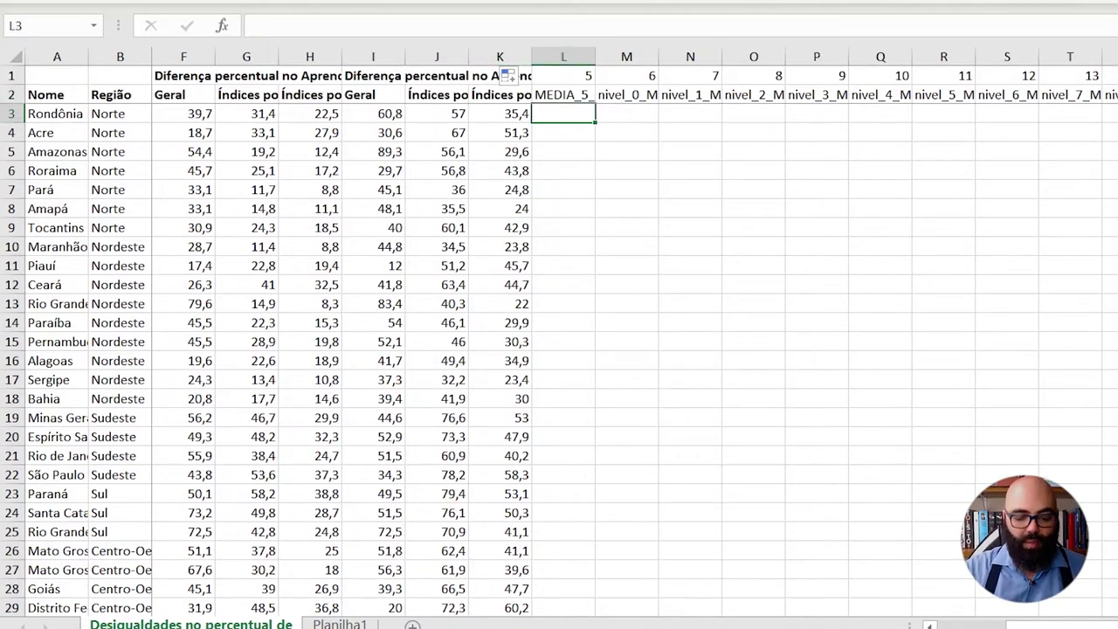
{"action": "type", "text": "=proc"}
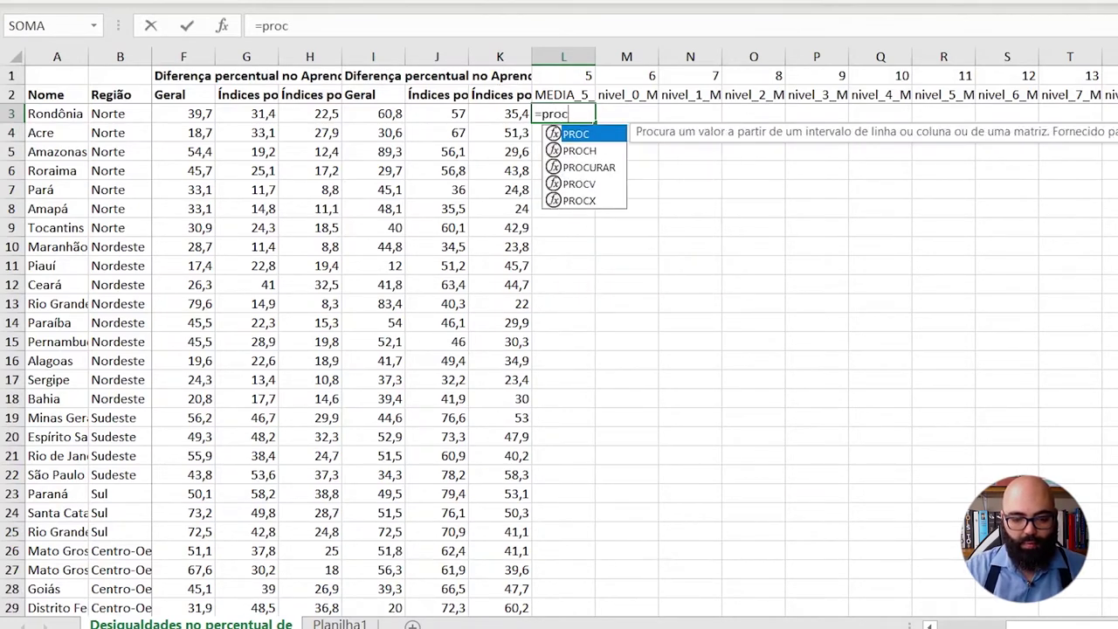
{"action": "type", "text": "v"}
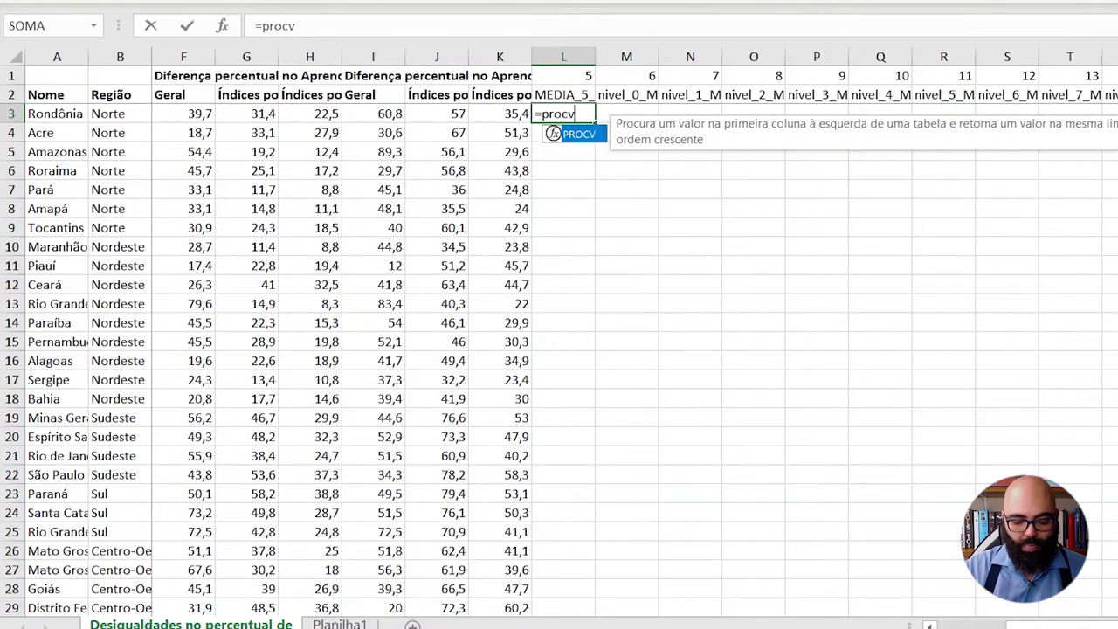
{"action": "type", "text": "("}
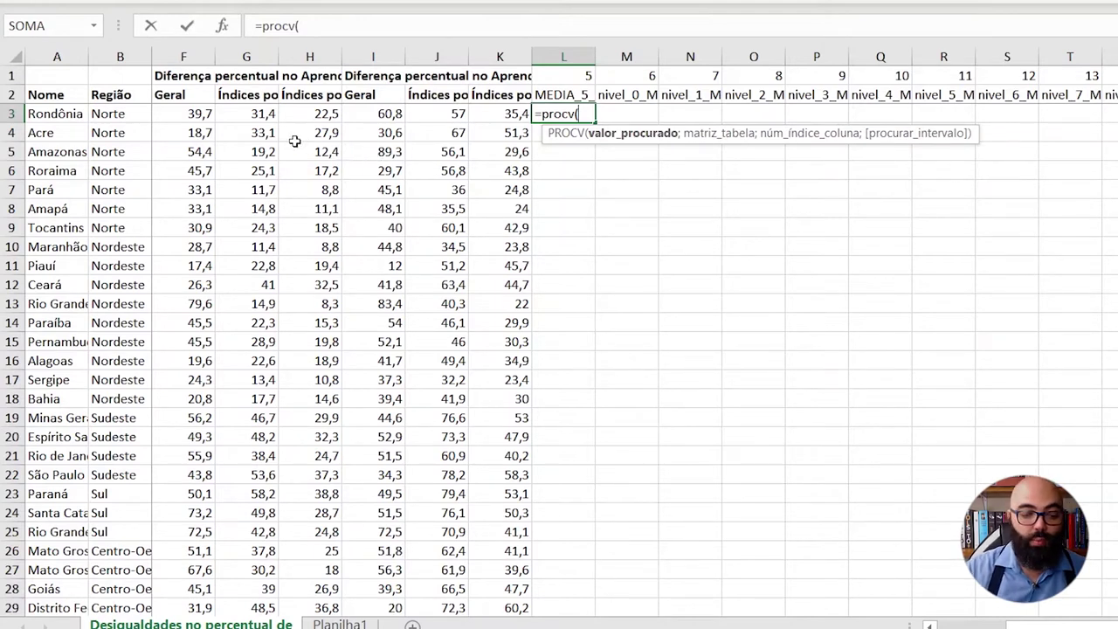
{"action": "left_click", "coordinate": [66, 112]}
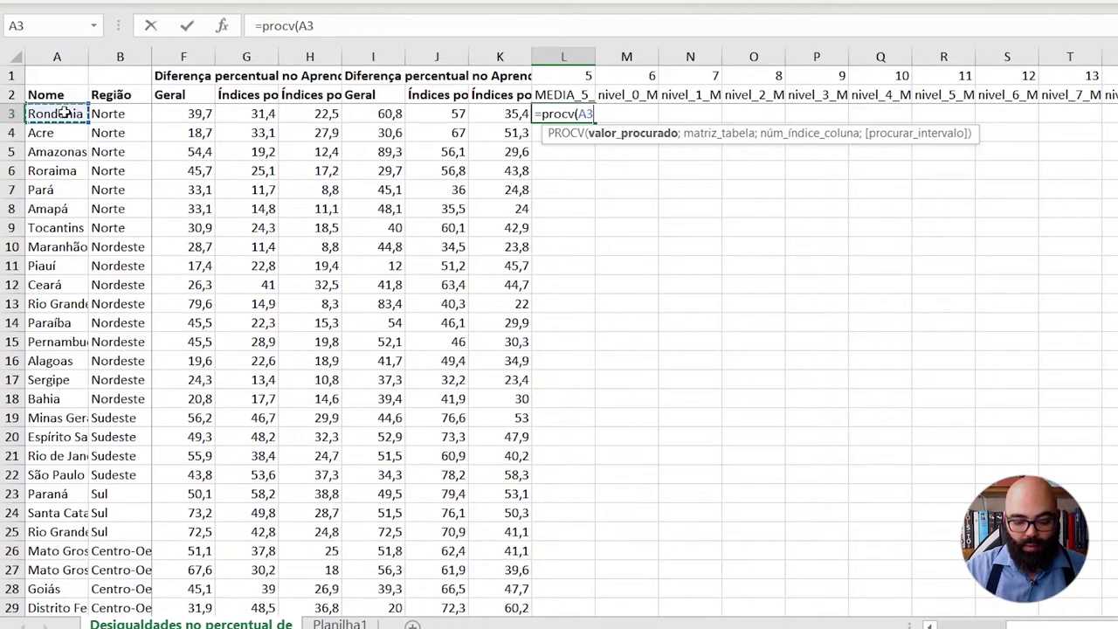
{"action": "type", "text": ";"}
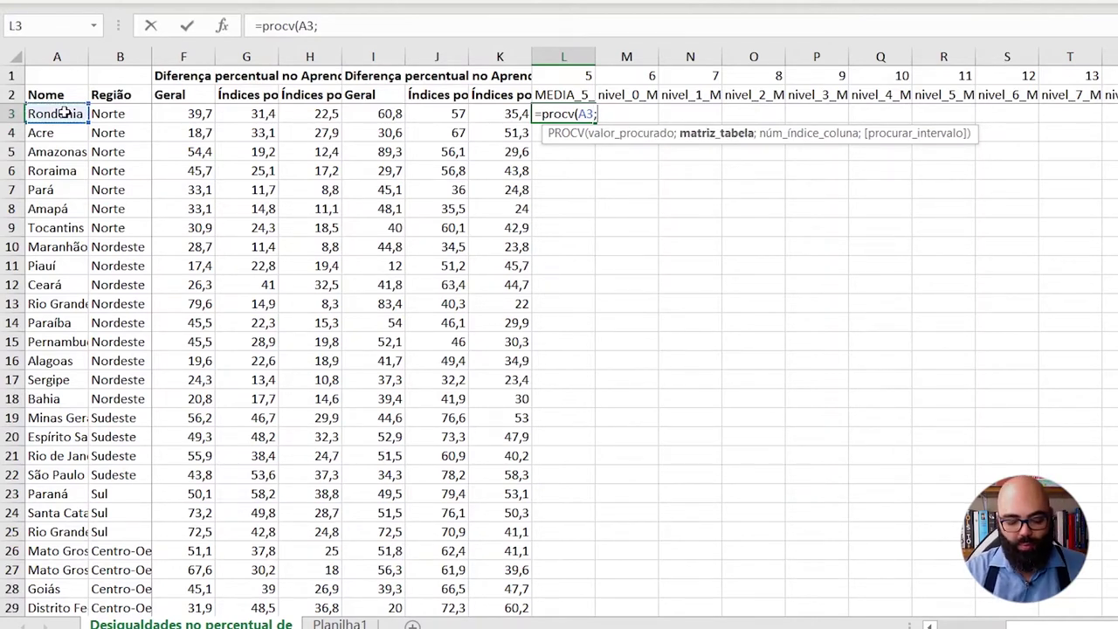
{"action": "type", "text": "saeb"}
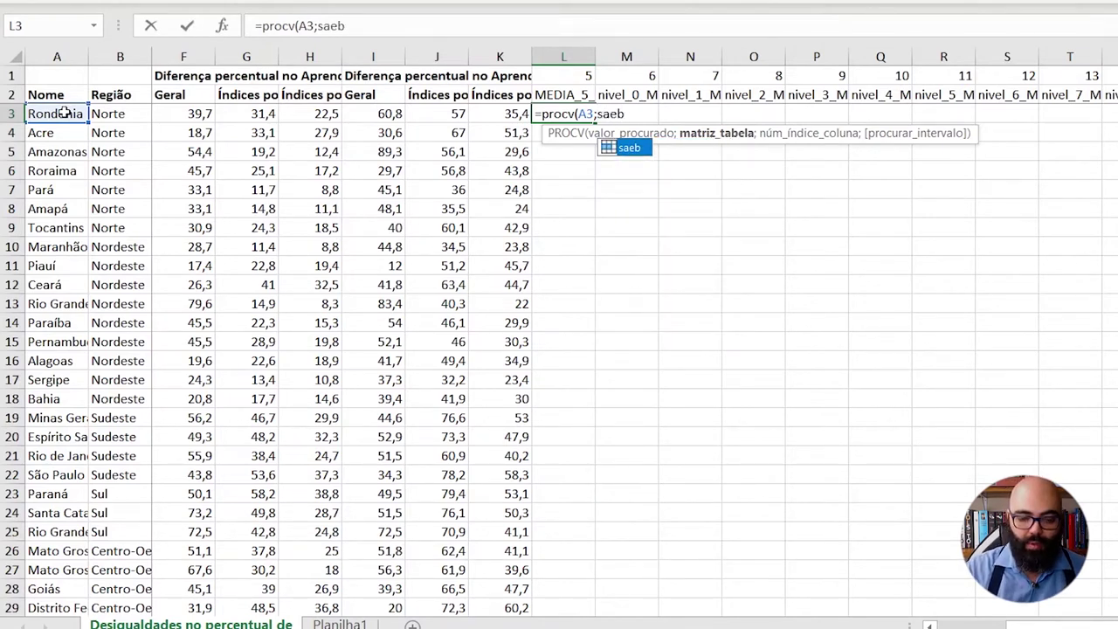
{"action": "type", "text": ";"}
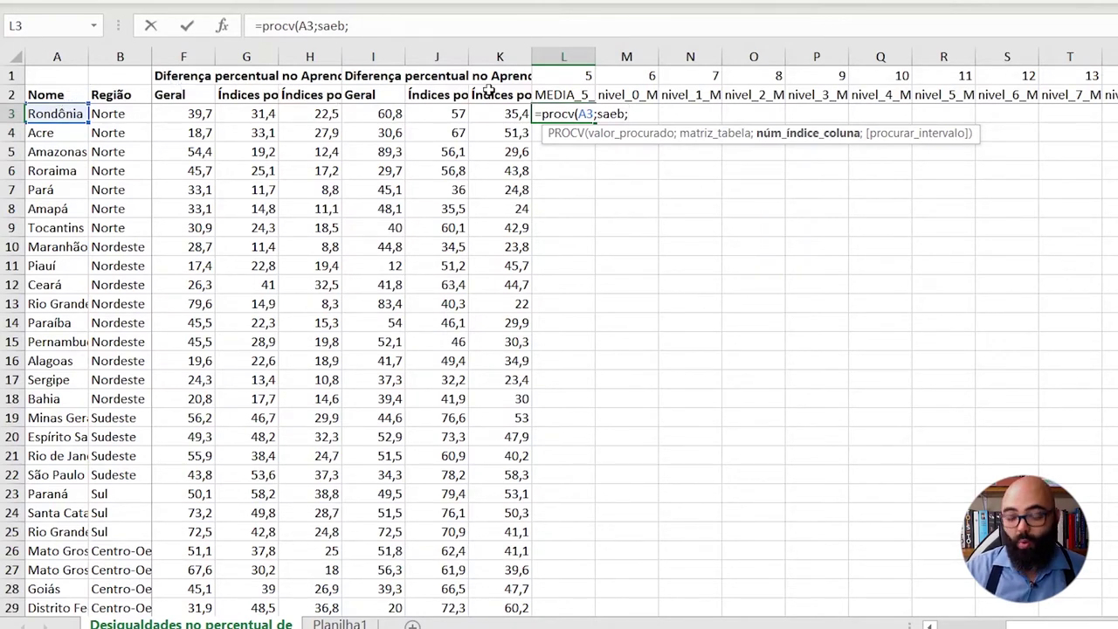
{"action": "left_click", "coordinate": [559, 78]}
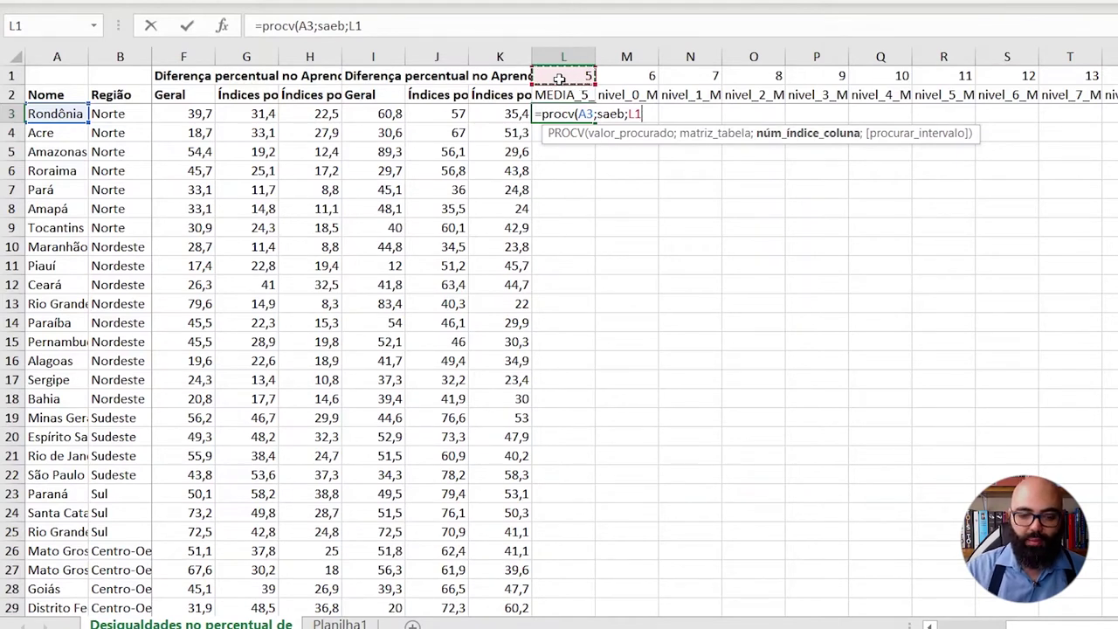
{"action": "type", "text": ";falso"}
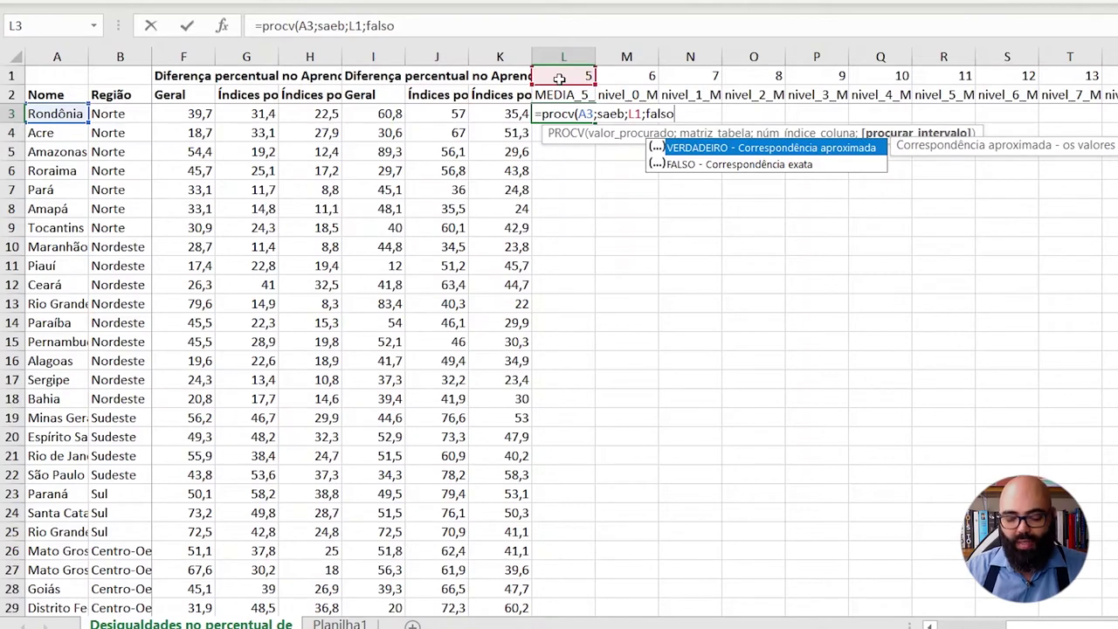
{"action": "type", "text": ")"}
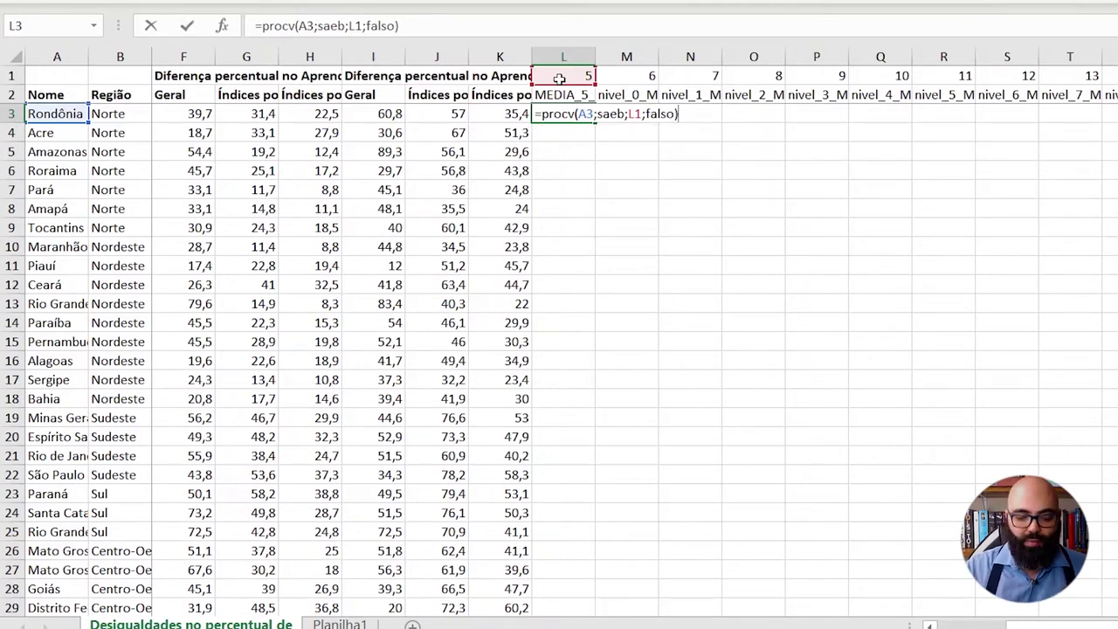
{"action": "key", "text": "Return"}
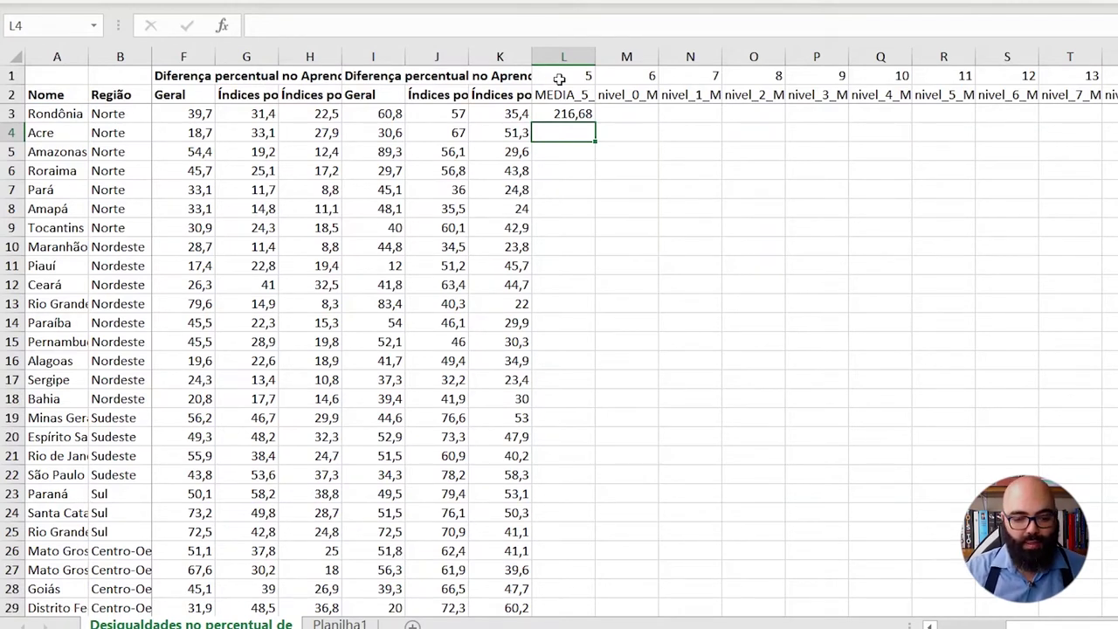
- Edit the L3 lookup to lock its references as $A3 and L$1
{"action": "left_click", "coordinate": [566, 115]}
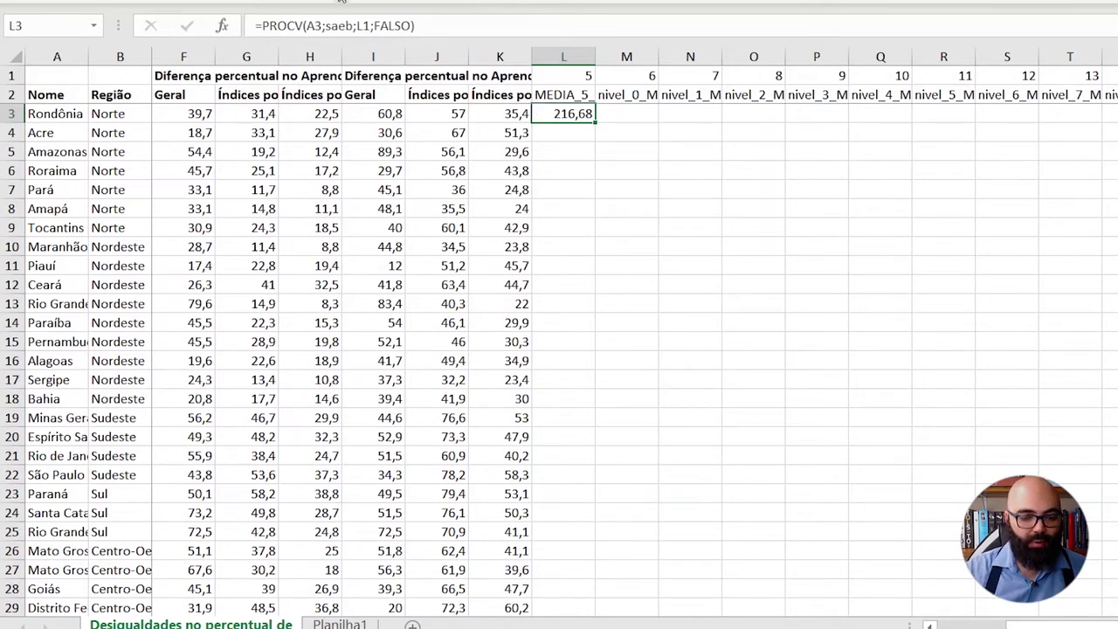
{"action": "left_click", "coordinate": [308, 25]}
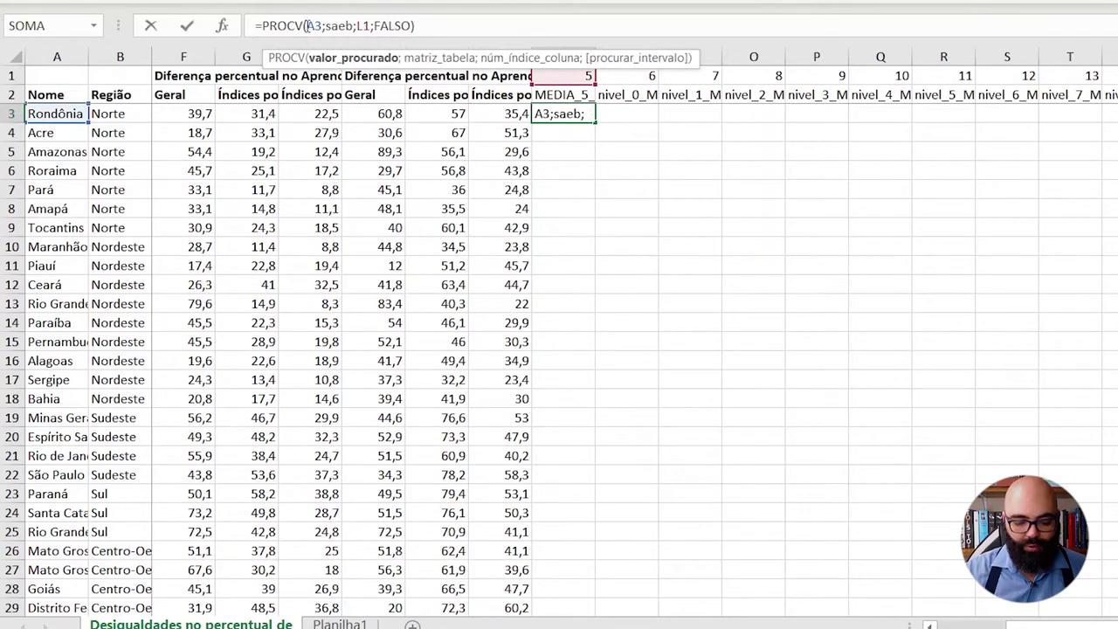
{"action": "type", "text": "$"}
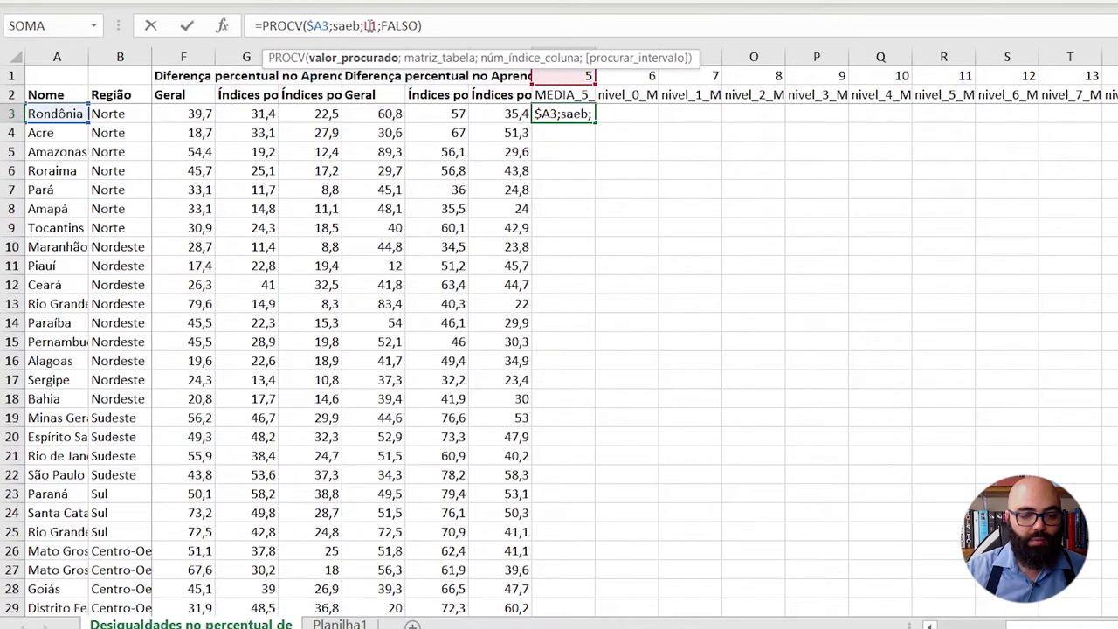
{"action": "left_click", "coordinate": [370, 25]}
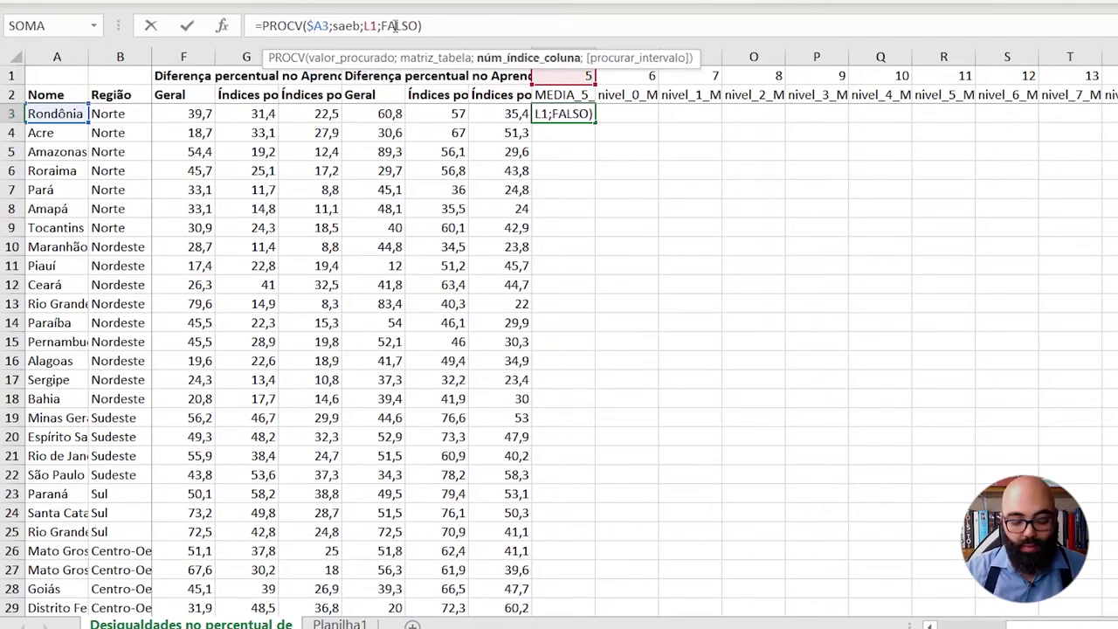
{"action": "type", "text": "$"}
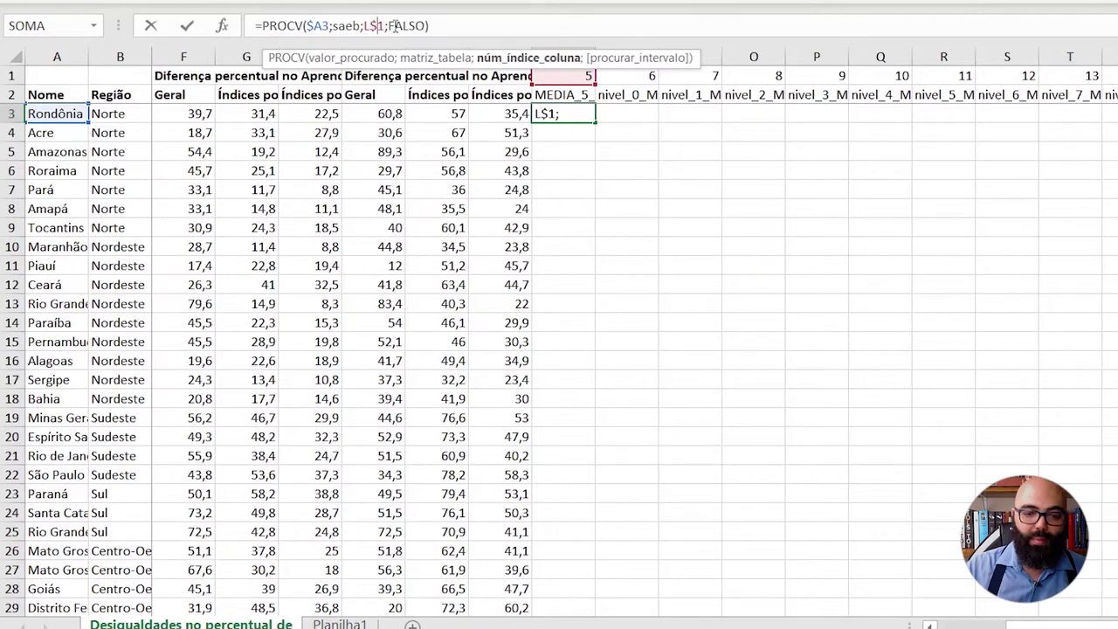
{"action": "key", "text": "Return"}
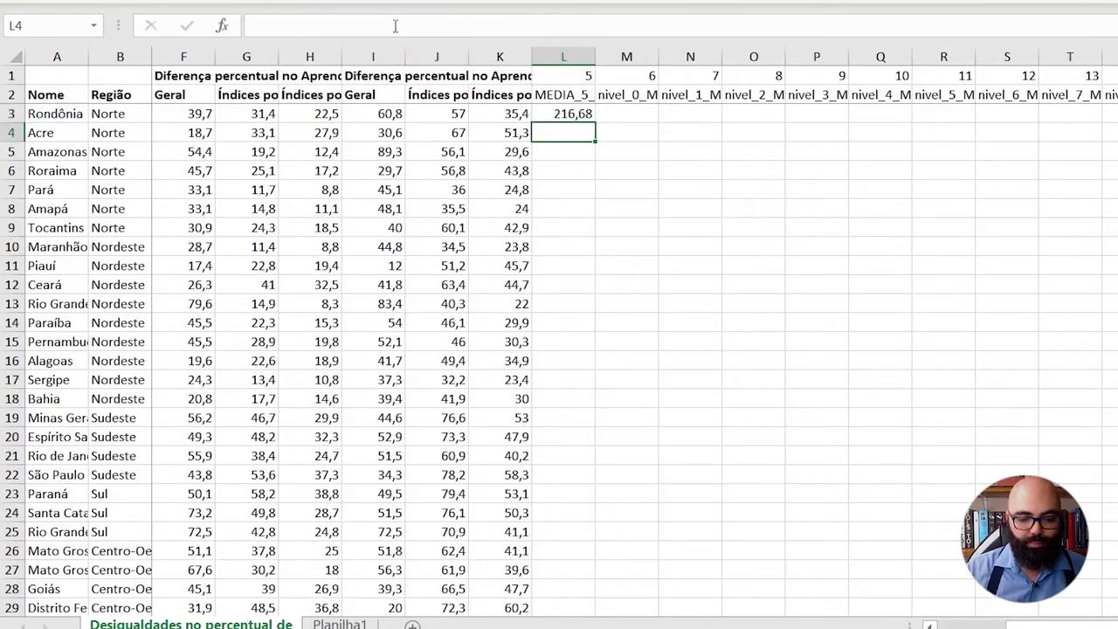
- Fill the L3 lookup across to the nivel_10_MT5 column and down to the last state row, L3:W29
{"action": "left_click", "coordinate": [545, 110]}
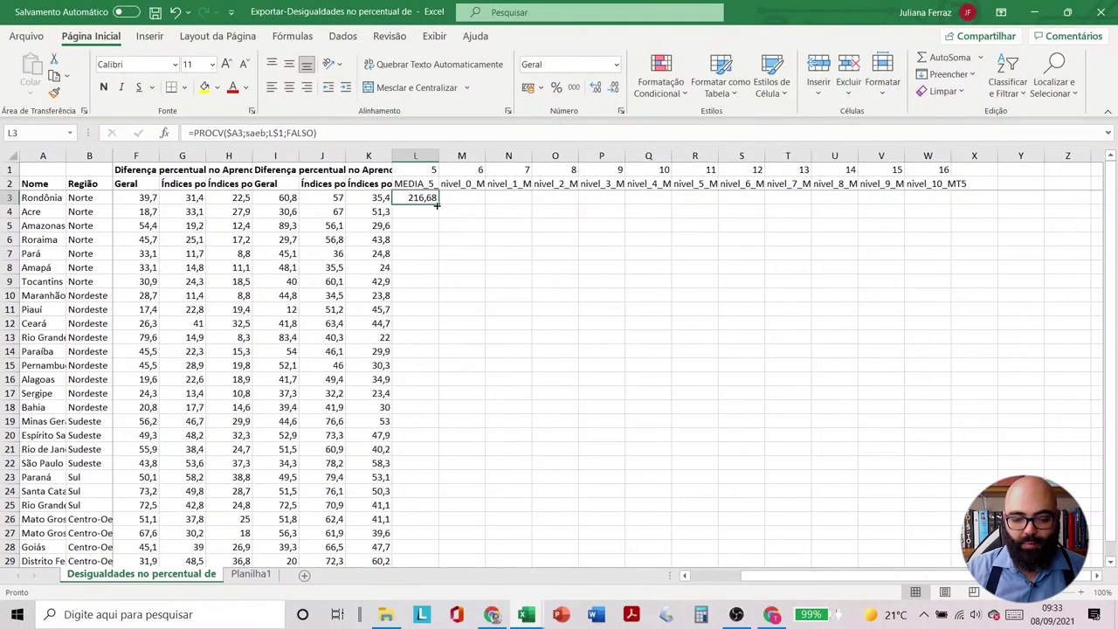
{"action": "left_click_drag", "start_coordinate": [437, 204], "coordinate": [946, 199]}
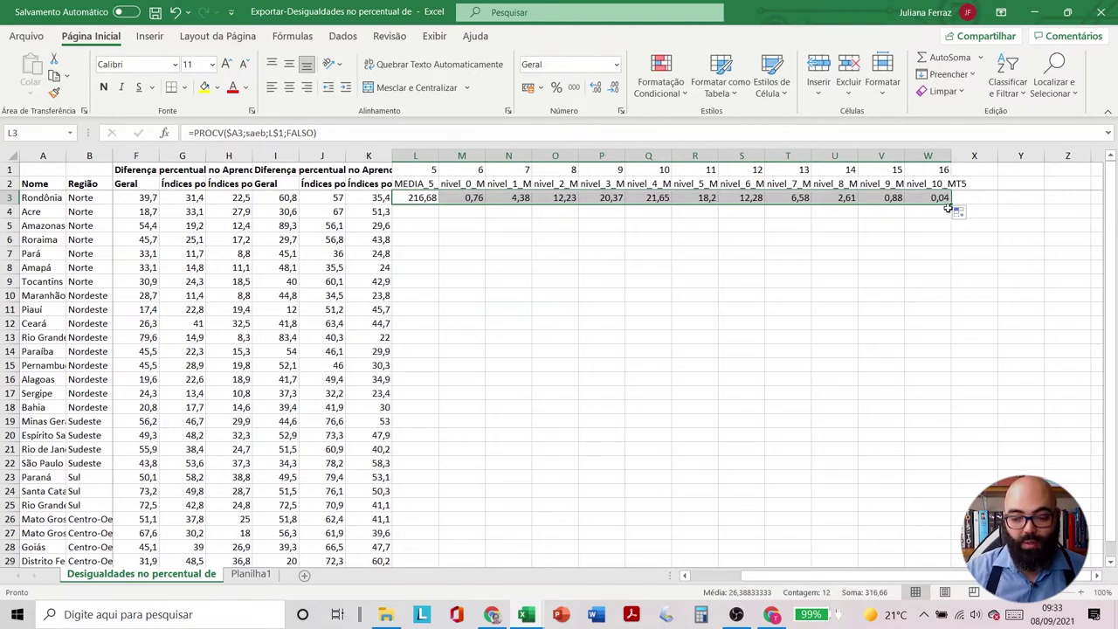
{"action": "double_click", "coordinate": [950, 206]}
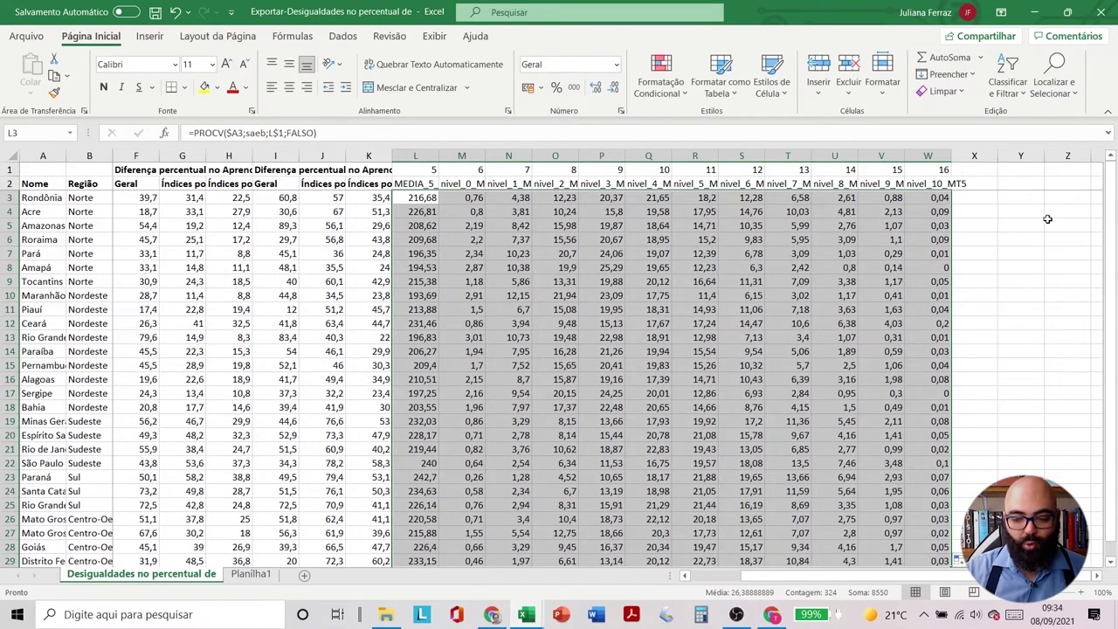
- Copy the lookup results in L3:W29 and paste them as values only, starting at L4
{"action": "left_click_drag", "start_coordinate": [1109, 228], "coordinate": [1104, 266]}
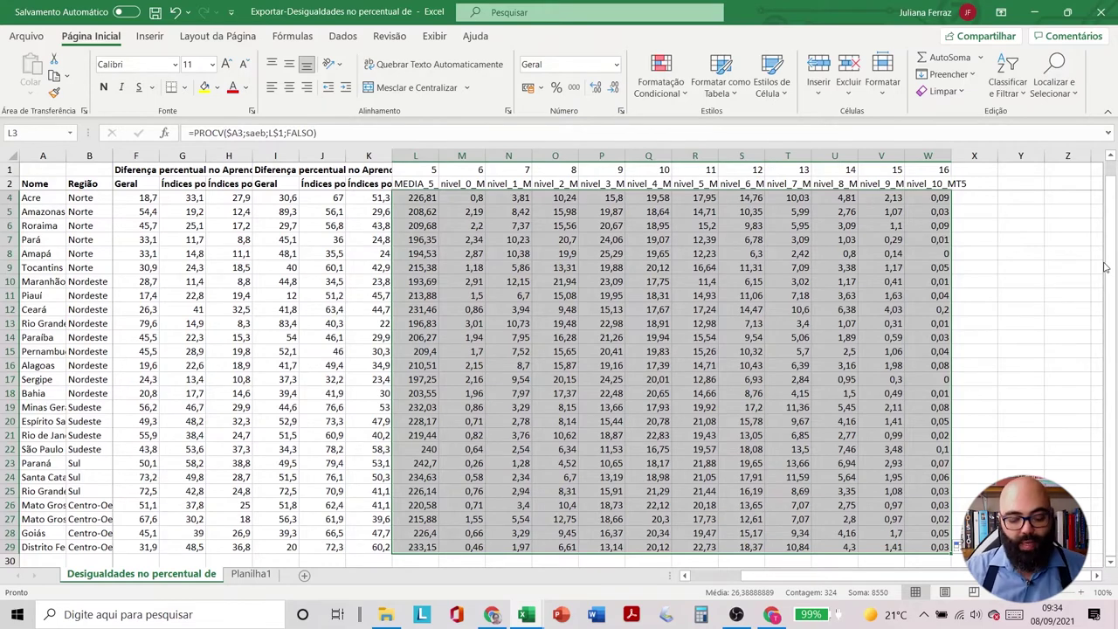
{"action": "key", "text": "ctrl+c"}
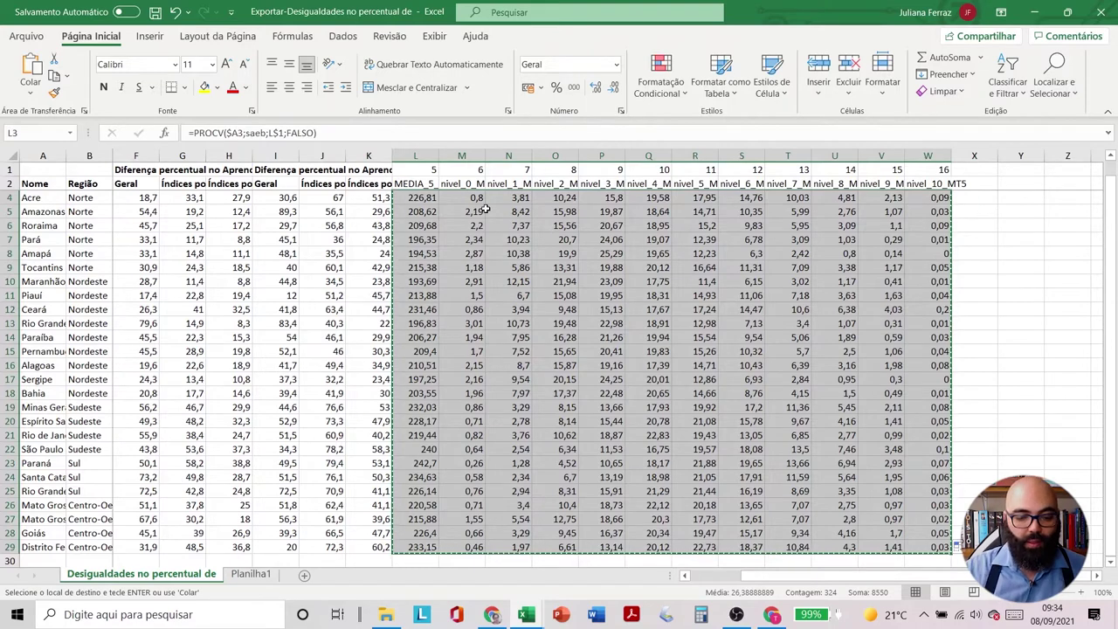
{"action": "left_click", "coordinate": [424, 199]}
{"action": "right_click", "coordinate": [423, 199]}
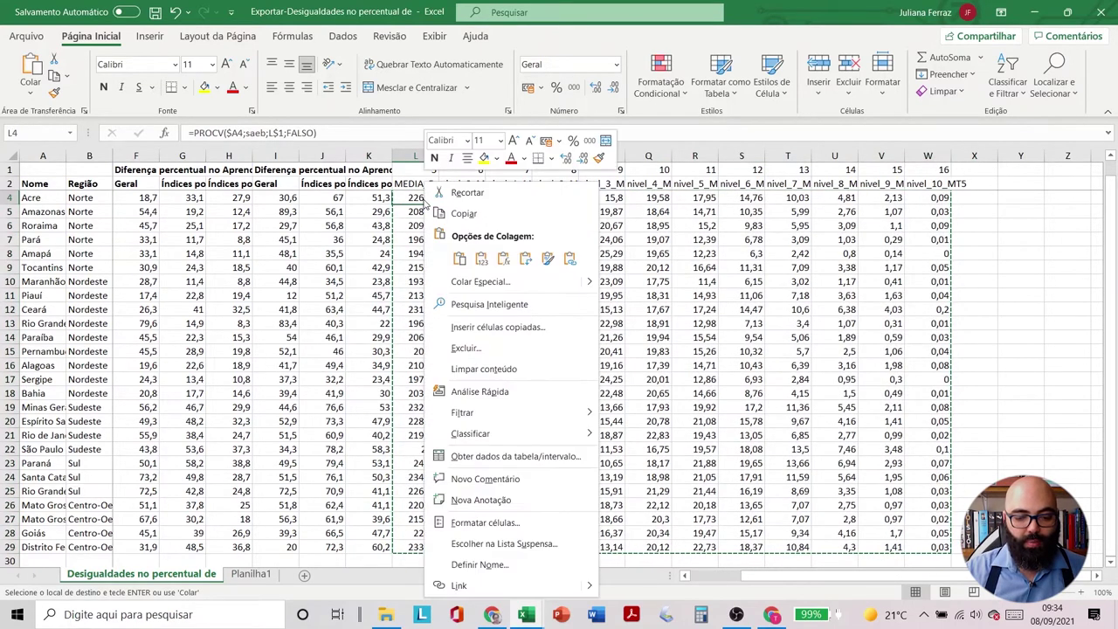
{"action": "left_click", "coordinate": [481, 258]}
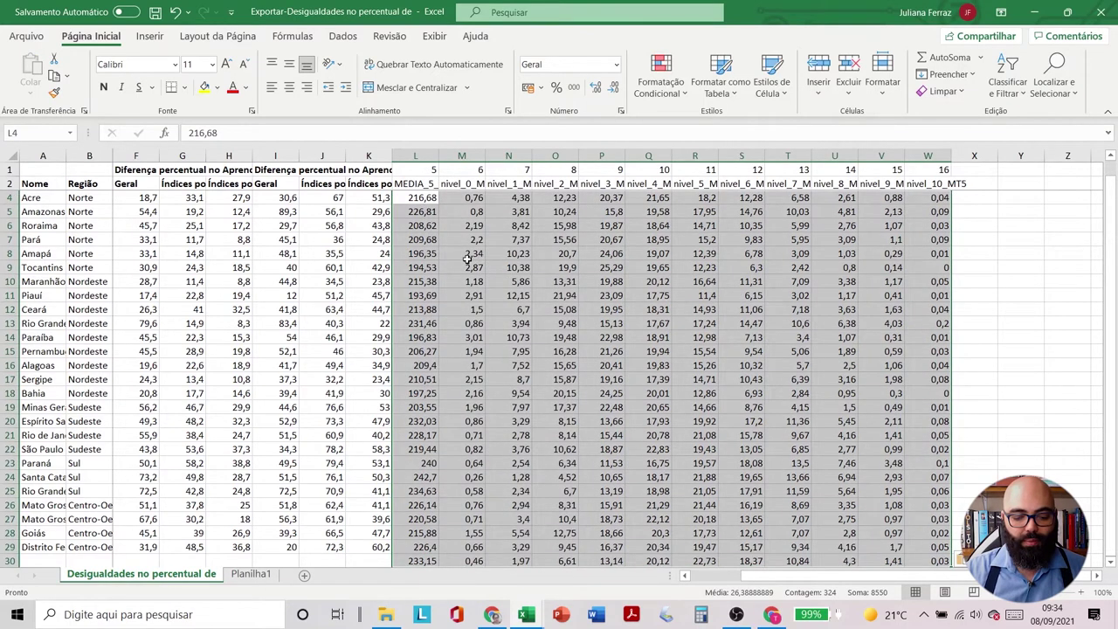
- Examine the pasted values in the MEDIA_5_MT column against the state rows, from the end of the table to its start
{"action": "left_click", "coordinate": [466, 262]}
{"action": "key", "text": "Down"}
{"action": "key", "text": "Down"}
{"action": "key", "text": "Down"}
{"action": "key", "text": "Down"}
{"action": "key", "text": "Down"}
{"action": "key", "text": "Down"}
{"action": "key", "text": "Down"}
{"action": "key", "text": "Down"}
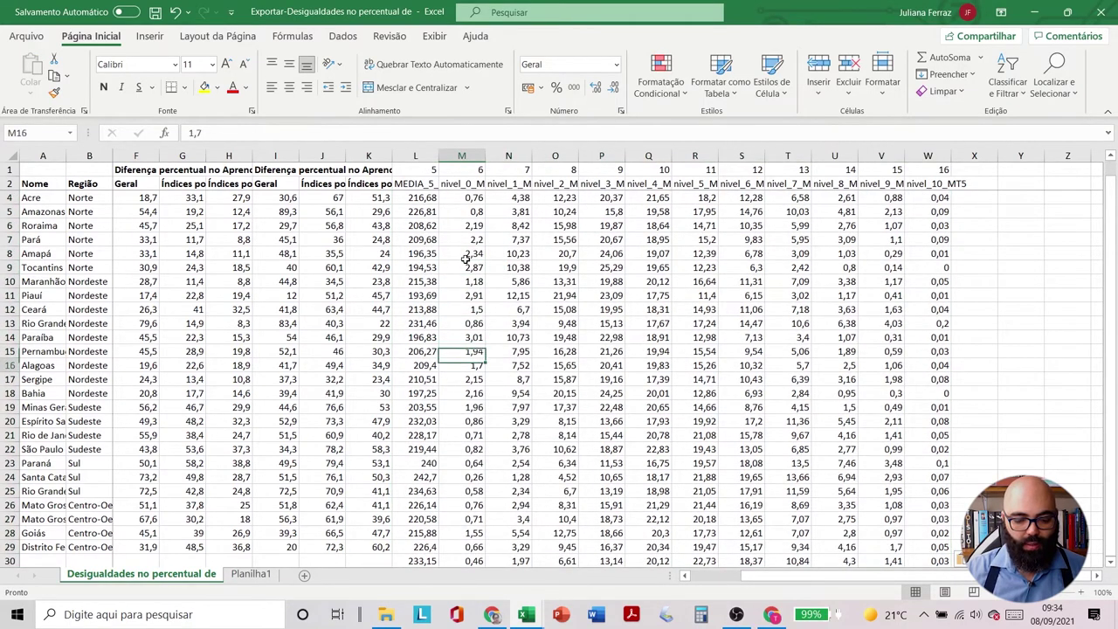
{"action": "key", "text": "Left"}
{"action": "key", "text": "Down"}
{"action": "key", "text": "Down"}
{"action": "key", "text": "Down"}
{"action": "key", "text": "Down"}
{"action": "key", "text": "Down"}
{"action": "key", "text": "Down"}
{"action": "key", "text": "Down"}
{"action": "key", "text": "Down"}
{"action": "key", "text": "Down"}
{"action": "key", "text": "Down"}
{"action": "key", "text": "Down"}
{"action": "key", "text": "Down"}
{"action": "key", "text": "Down"}
{"action": "key", "text": "Down"}
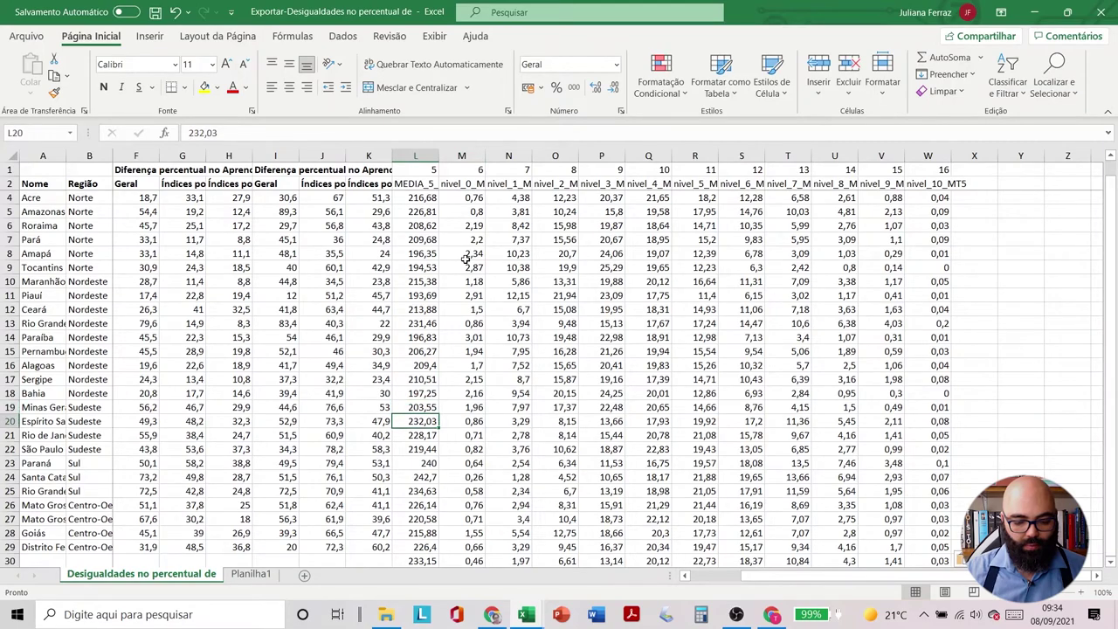
{"action": "key", "text": "Down"}
{"action": "key", "text": "Down"}
{"action": "key", "text": "Up"}
{"action": "key", "text": "Up"}
{"action": "key", "text": "Up"}
{"action": "key", "text": "Up"}
{"action": "key", "text": "Up"}
{"action": "key", "text": "Up"}
{"action": "key", "text": "Up"}
{"action": "key", "text": "Up"}
{"action": "key", "text": "Up"}
{"action": "key", "text": "Up"}
{"action": "key", "text": "Up"}
{"action": "key", "text": "Up"}
{"action": "key", "text": "Up"}
{"action": "key", "text": "Up"}
{"action": "key", "text": "Up"}
{"action": "key", "text": "Up"}
{"action": "key", "text": "Up"}
{"action": "key", "text": "Up"}
{"action": "key", "text": "Up"}
{"action": "key", "text": "Up"}
{"action": "key", "text": "Up"}
{"action": "key", "text": "Up"}
{"action": "key", "text": "Up"}
{"action": "key", "text": "Up"}
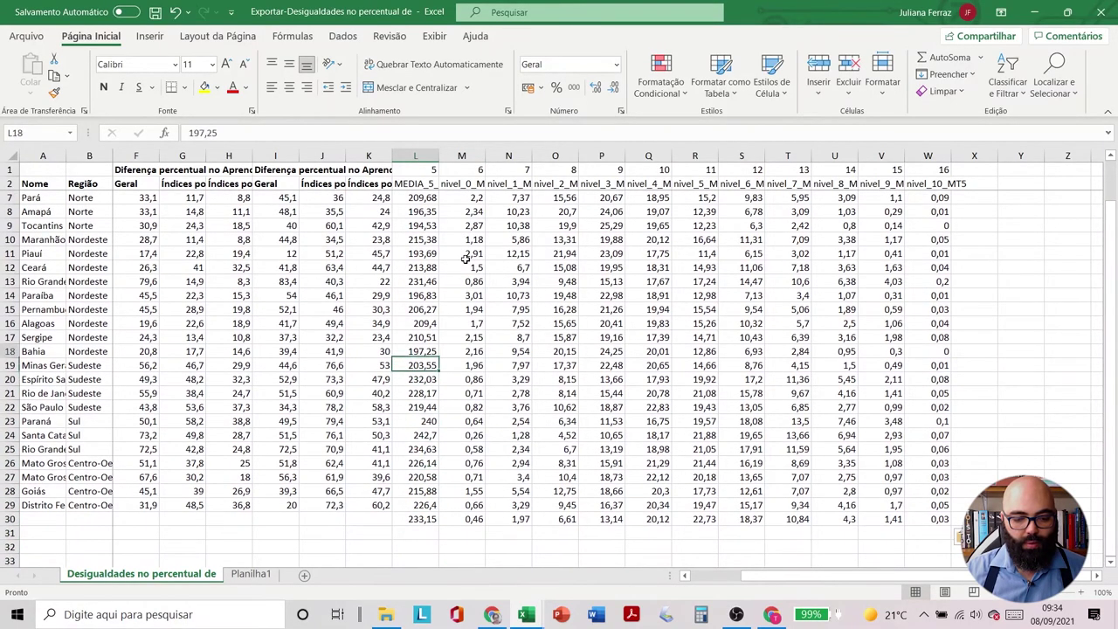
{"action": "key", "text": "Down"}
{"action": "key", "text": "Down"}
{"action": "key", "text": "Down"}
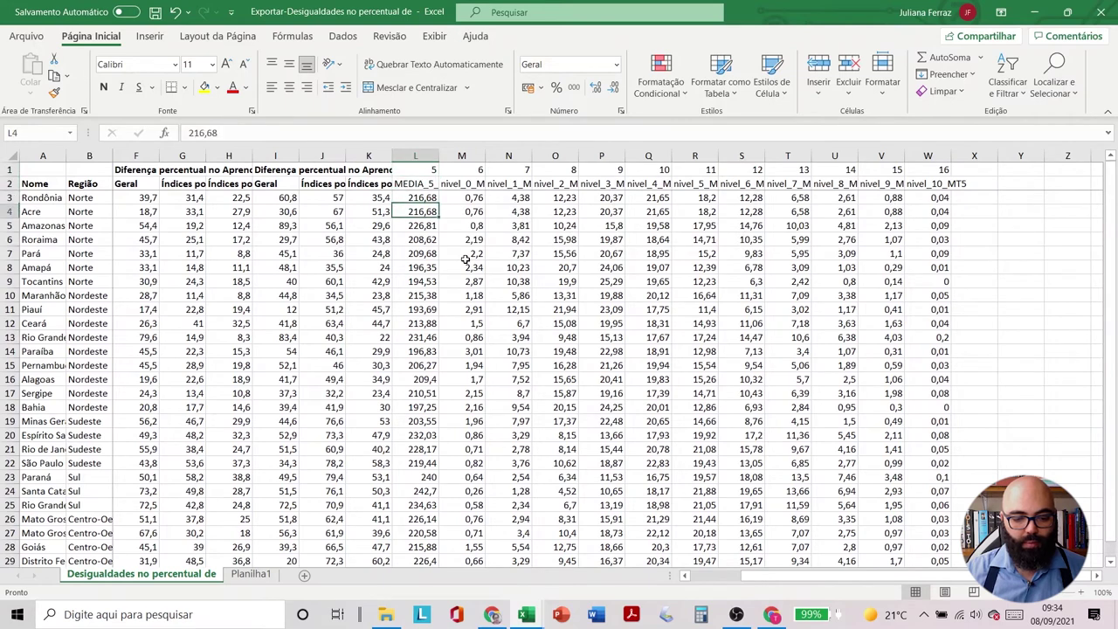
- Move the pasted values block L4:W30 up one row so that it starts at L3
{"action": "key", "text": "ctrl+shift+Right"}
{"action": "key", "text": "ctrl+shift+Down"}
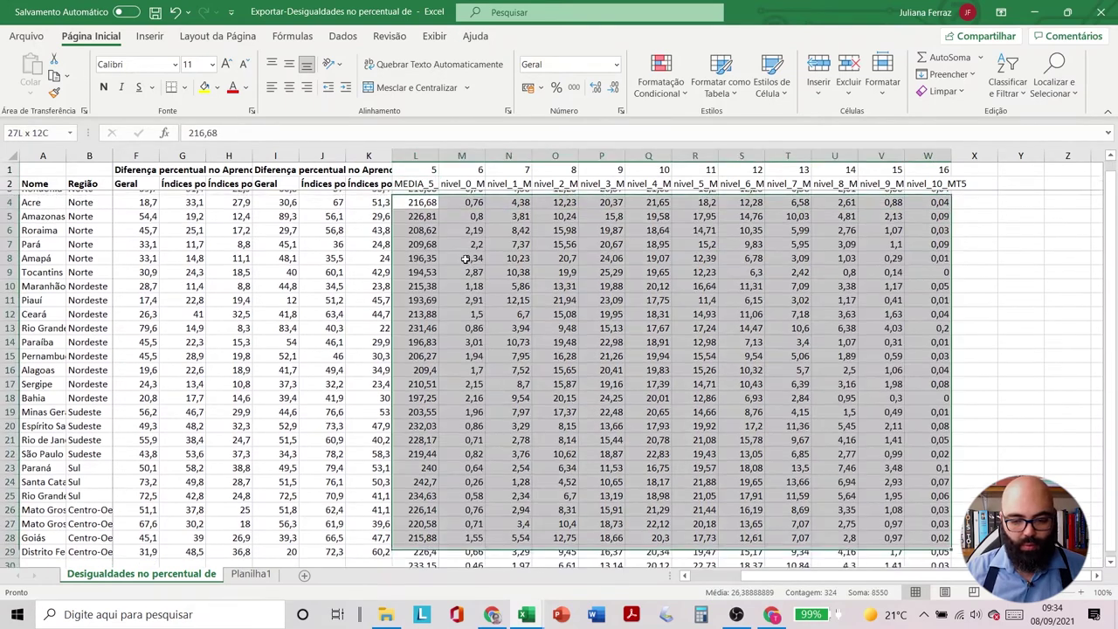
{"action": "key", "text": "ctrl+c"}
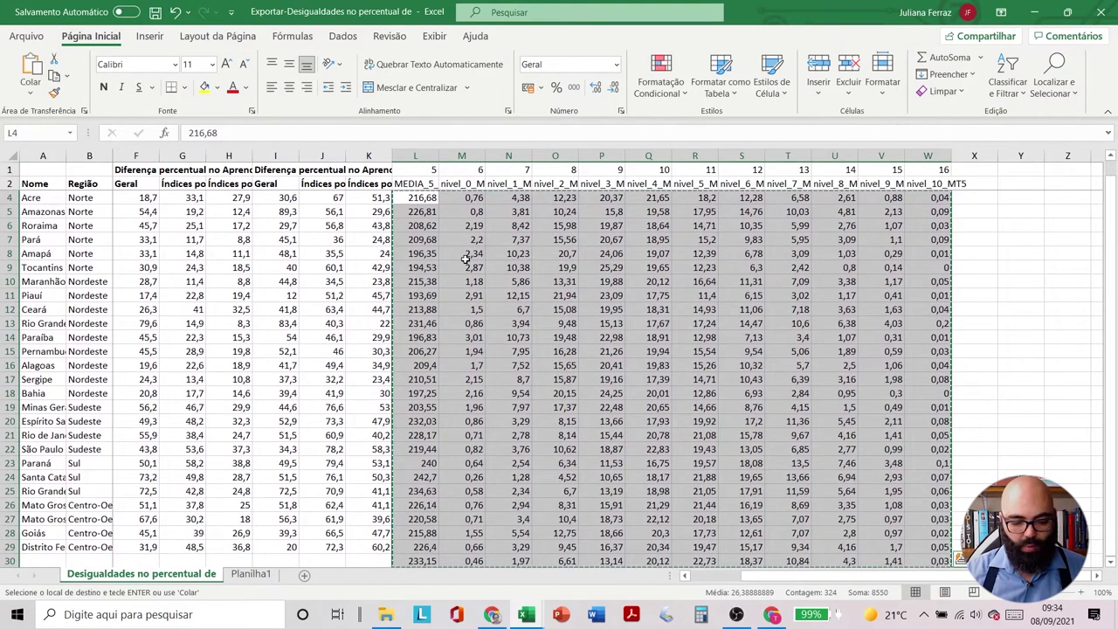
{"action": "key", "text": "Up"}
{"action": "key", "text": "Up"}
{"action": "key", "text": "Down"}
{"action": "key", "text": "ctrl+v"}
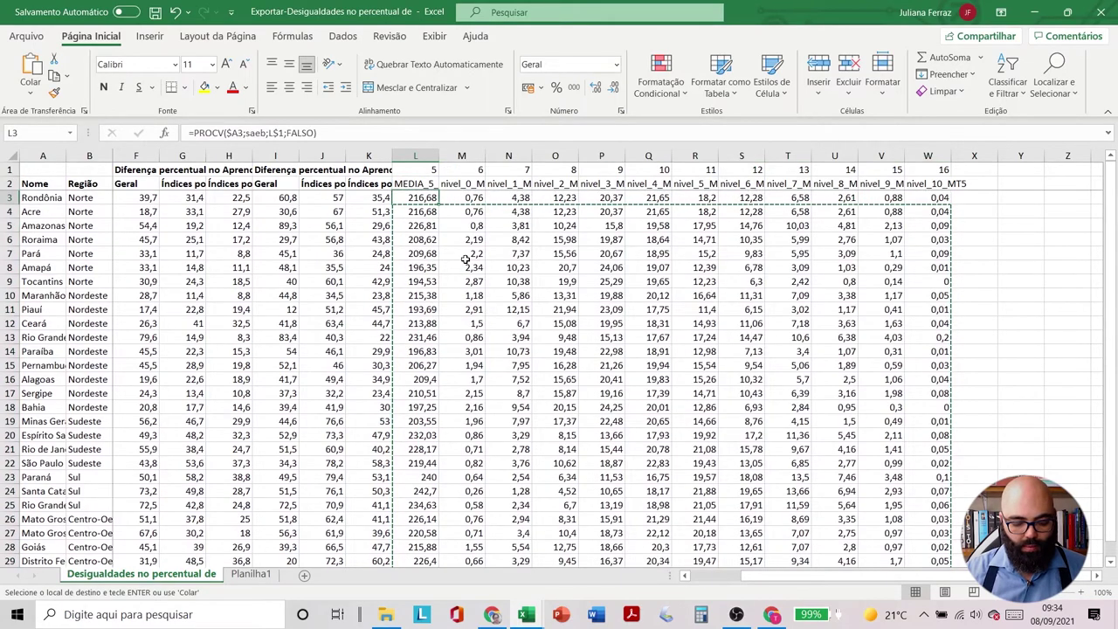
- Check the moved values' alignment with the state rows at the end of the table, around row 29
{"action": "key", "text": "Down"}
{"action": "key", "text": "ctrl+Down"}
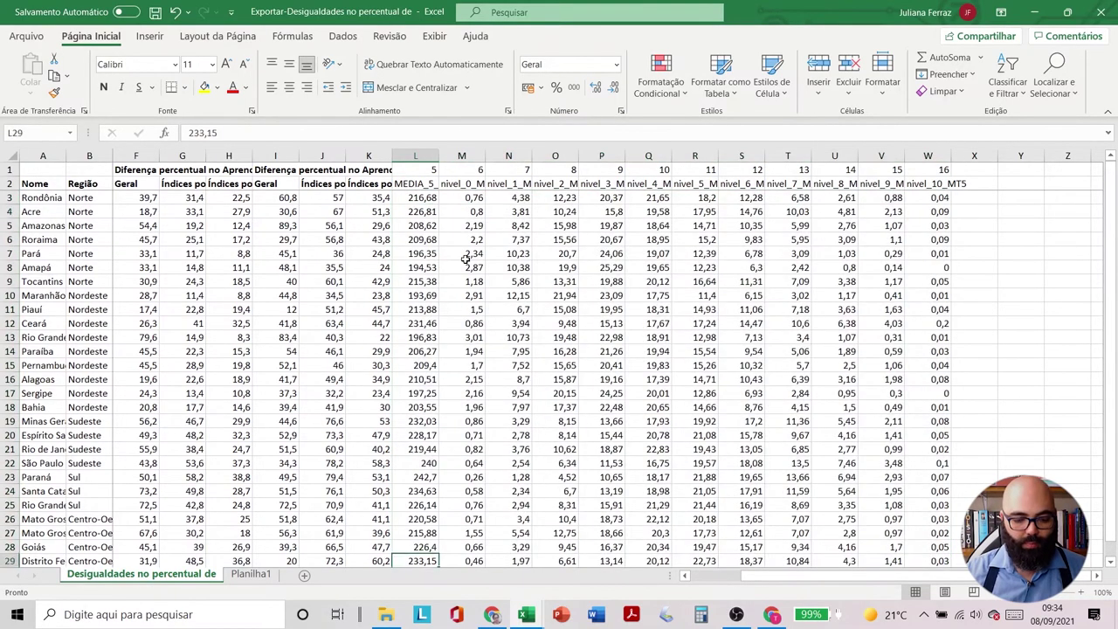
{"action": "key", "text": "Down"}
{"action": "key", "text": "Down"}
{"action": "key", "text": "Up"}
{"action": "key", "text": "Up"}
{"action": "key", "text": "Left"}
{"action": "key", "text": "ctrl+Up"}
{"action": "key", "text": "Up"}
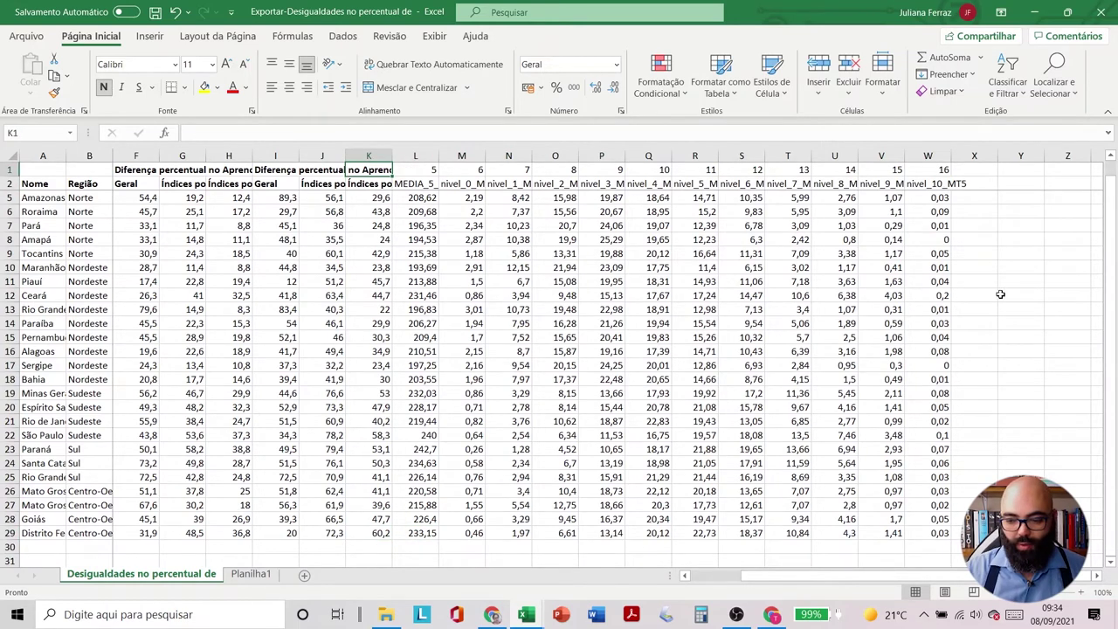
- Examine the row 1 headings of the three percentage-difference groups in C1, F1 and I1, and the Geral subheading in C2
{"action": "left_click_drag", "start_coordinate": [1109, 241], "coordinate": [1107, 217]}
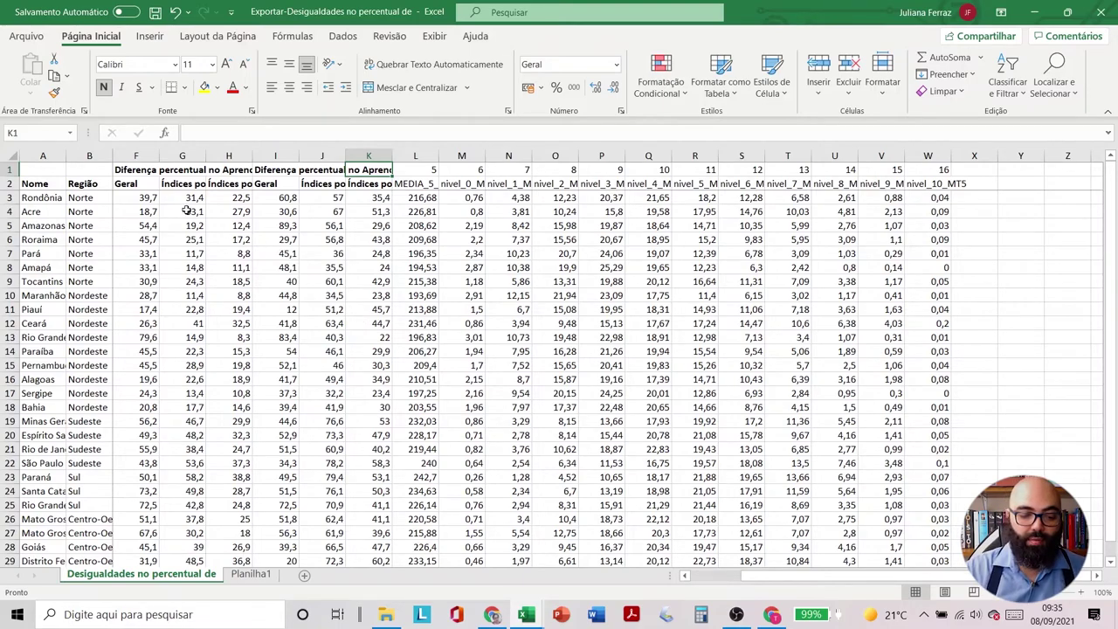
{"action": "left_click", "coordinate": [139, 174]}
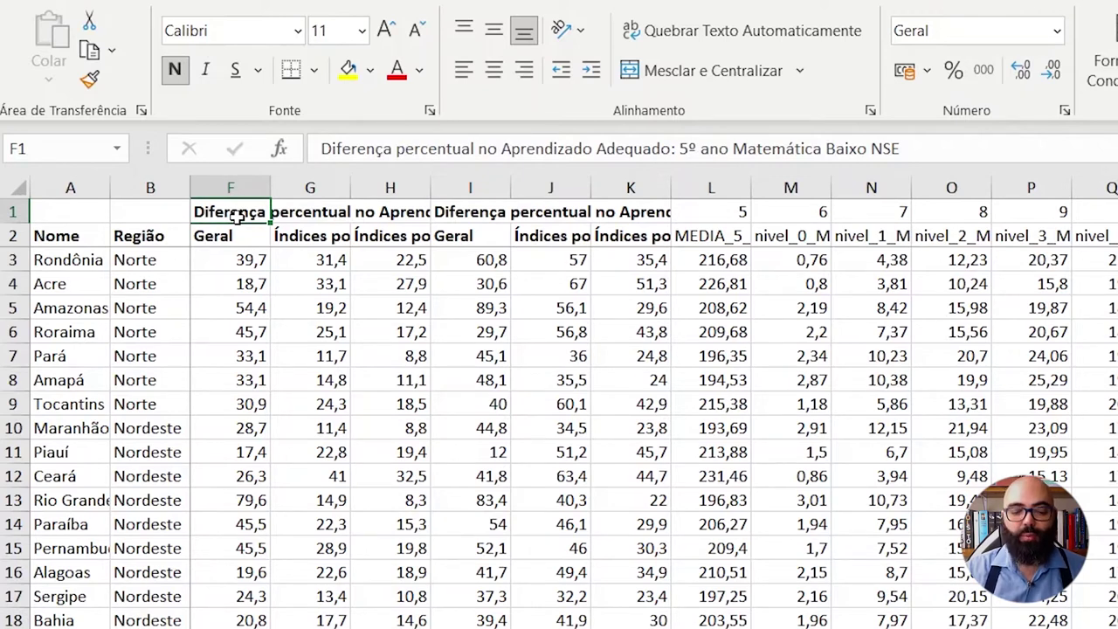
{"action": "key", "text": "Right"}
{"action": "key", "text": "Right"}
{"action": "key", "text": "Right"}
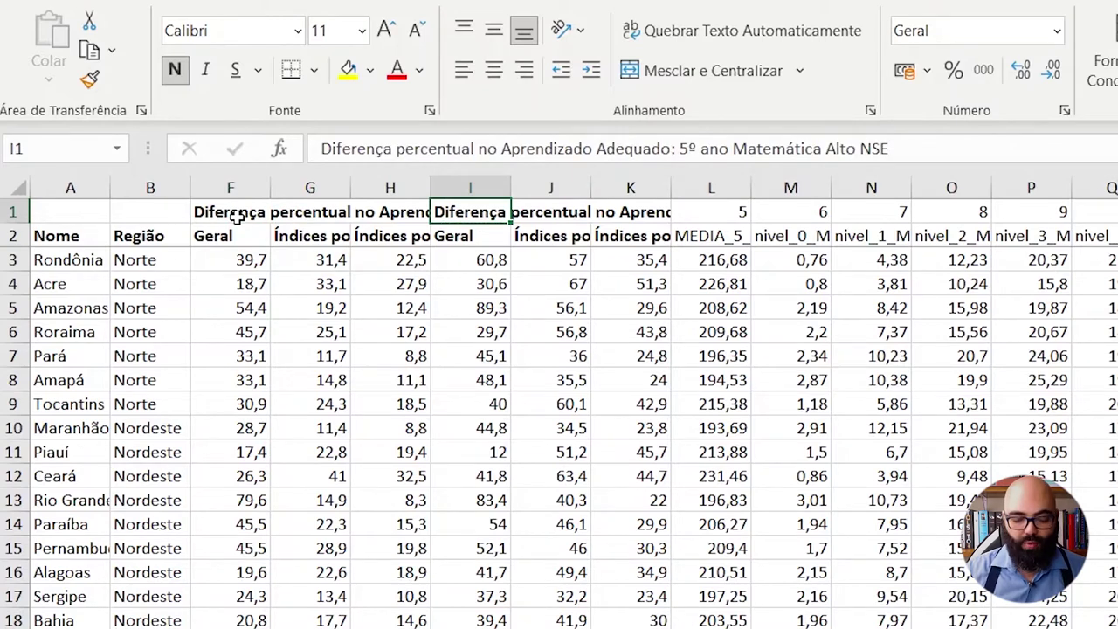
{"action": "key", "text": "Left"}
{"action": "key", "text": "Left"}
{"action": "key", "text": "Left"}
{"action": "key", "text": "Left"}
{"action": "key", "text": "Left"}
{"action": "key", "text": "Left"}
{"action": "key", "text": "Left"}
{"action": "key", "text": "Left"}
{"action": "key", "text": "Right"}
{"action": "key", "text": "Right"}
{"action": "key", "text": "Right"}
{"action": "key", "text": "Left"}
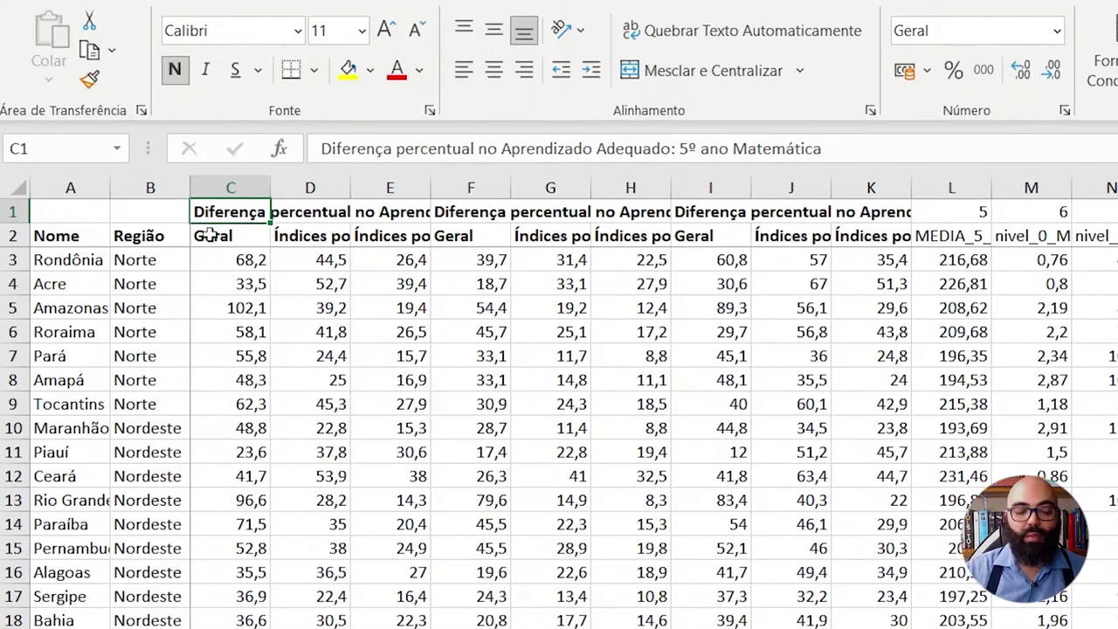
{"action": "left_click", "coordinate": [224, 241]}
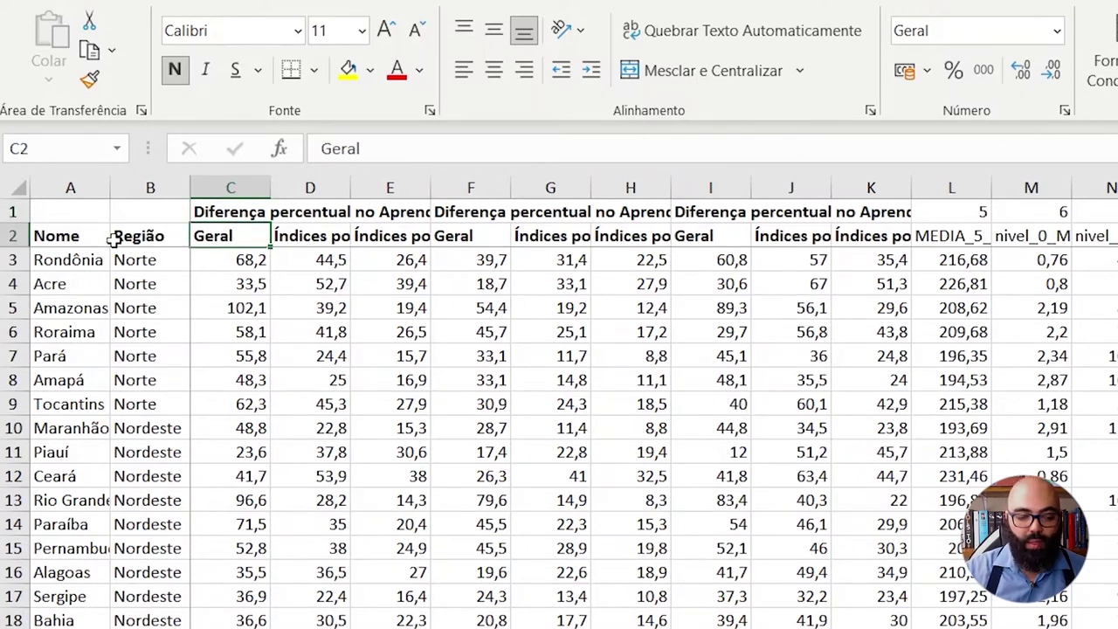
- Insert three blank rows above the table's two heading rows
{"action": "left_click", "coordinate": [11, 211]}
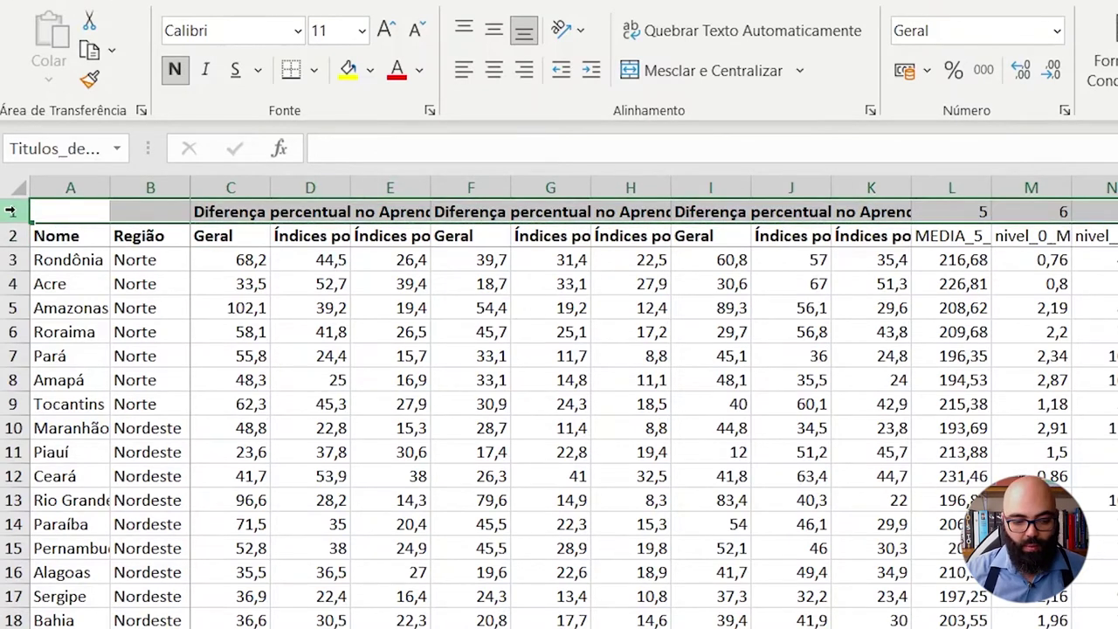
{"action": "key", "text": "shift+Down"}
{"action": "key", "text": "shift+Down"}
{"action": "key", "text": "ctrl+shift+plus"}
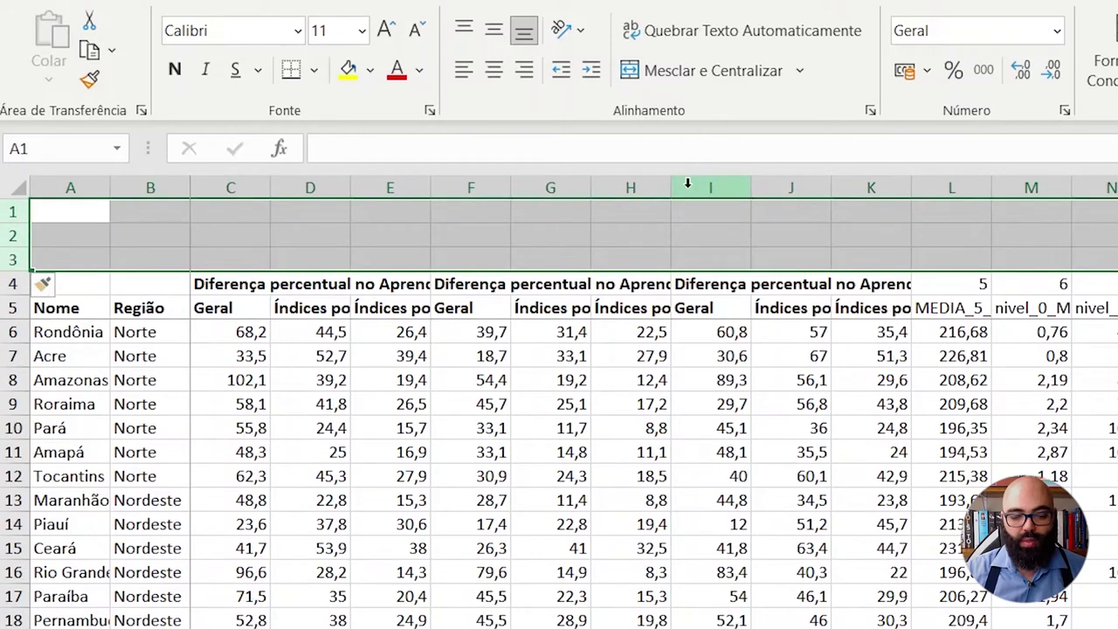
- Sort the state rows A6:W32 by the first Geral column, on cell values, from smallest to largest (Do Menor para o Maior)
{"action": "left_click", "coordinate": [61, 334]}
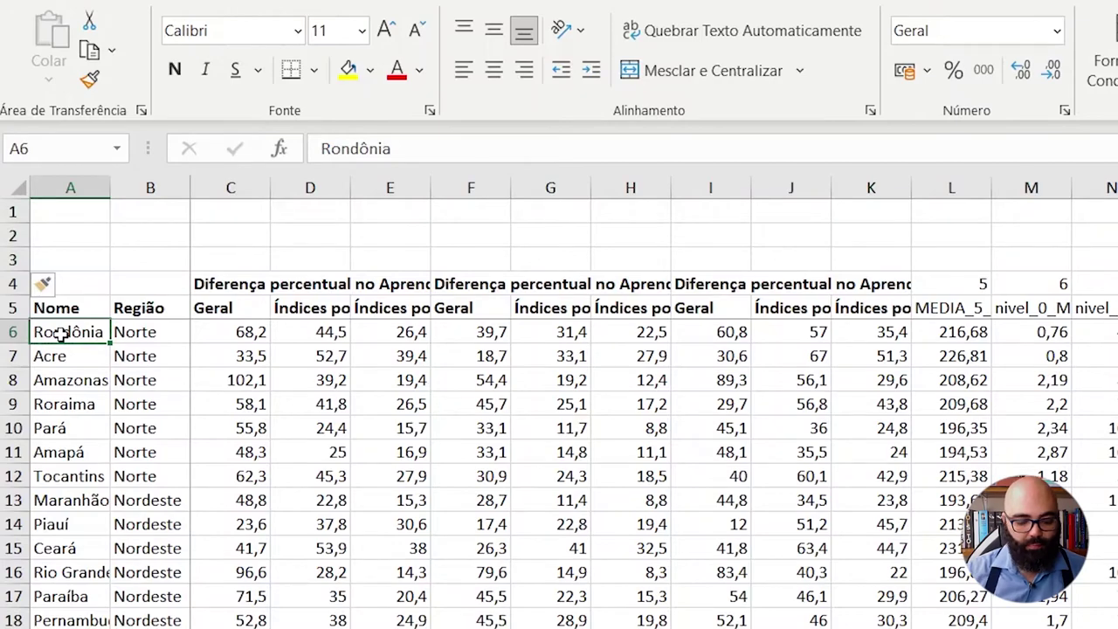
{"action": "key", "text": "ctrl+shift+Right"}
{"action": "key", "text": "ctrl+shift+Down"}
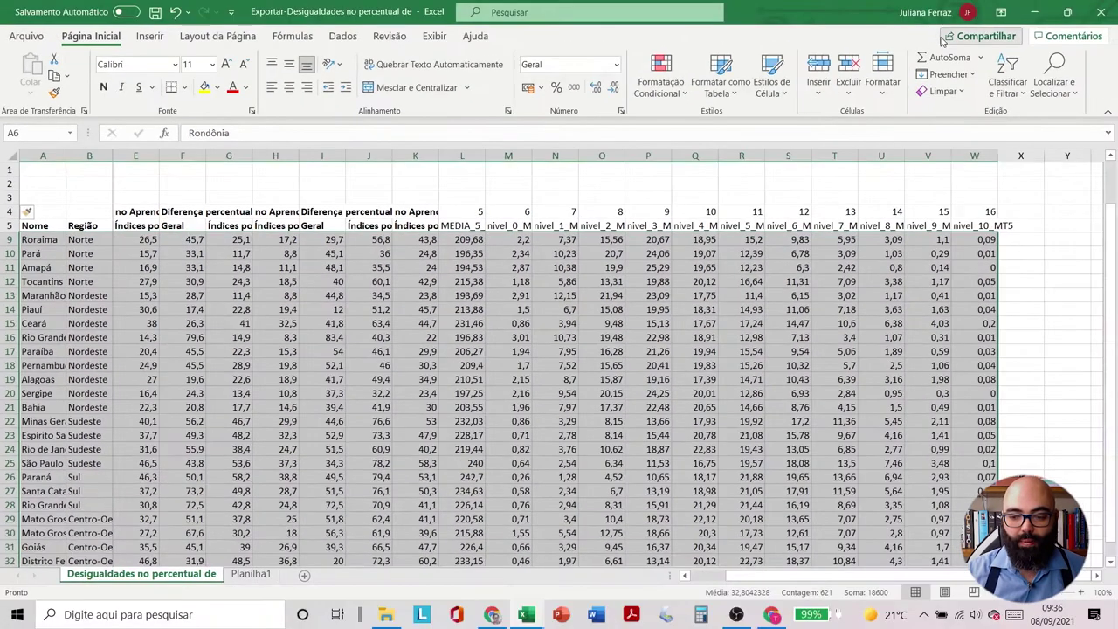
{"action": "left_click", "coordinate": [1015, 94]}
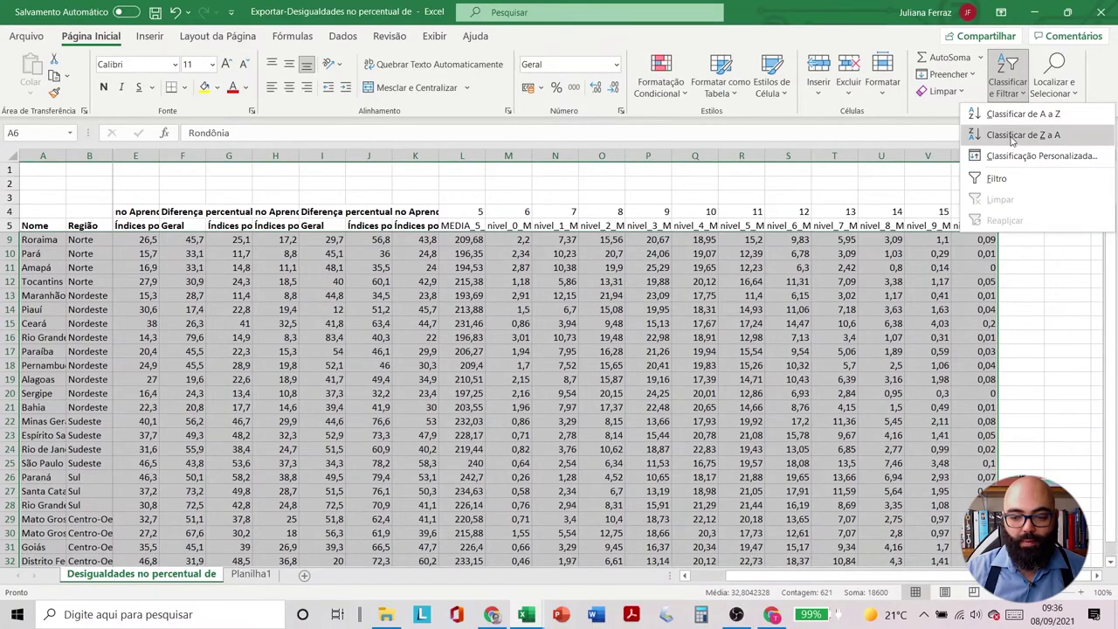
{"action": "left_click", "coordinate": [1013, 155]}
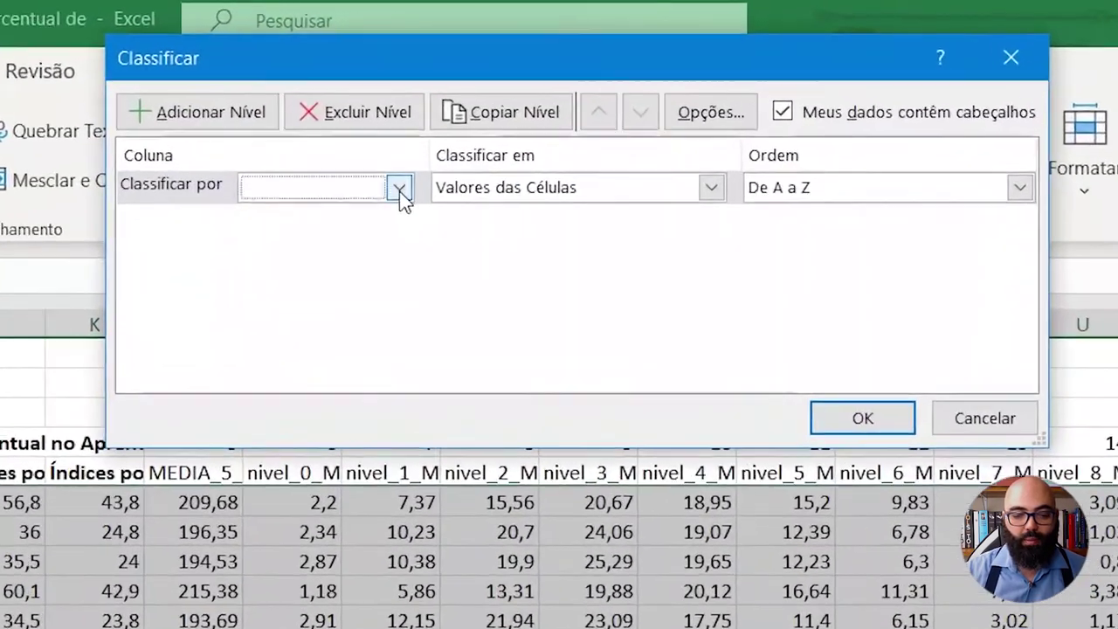
{"action": "left_click", "coordinate": [400, 190]}
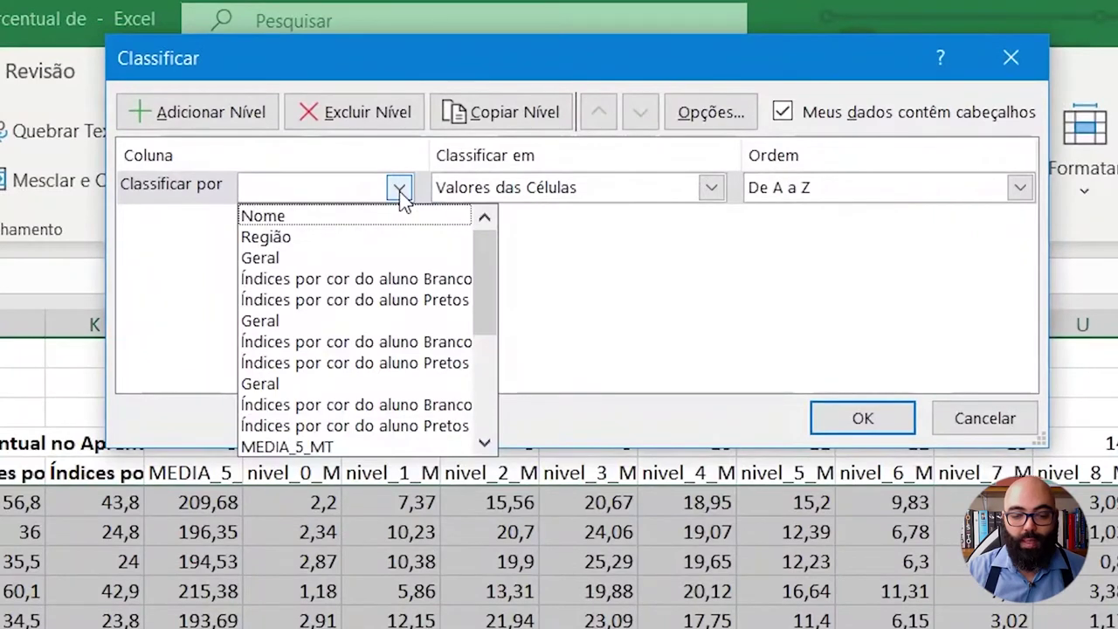
{"action": "left_click", "coordinate": [417, 257]}
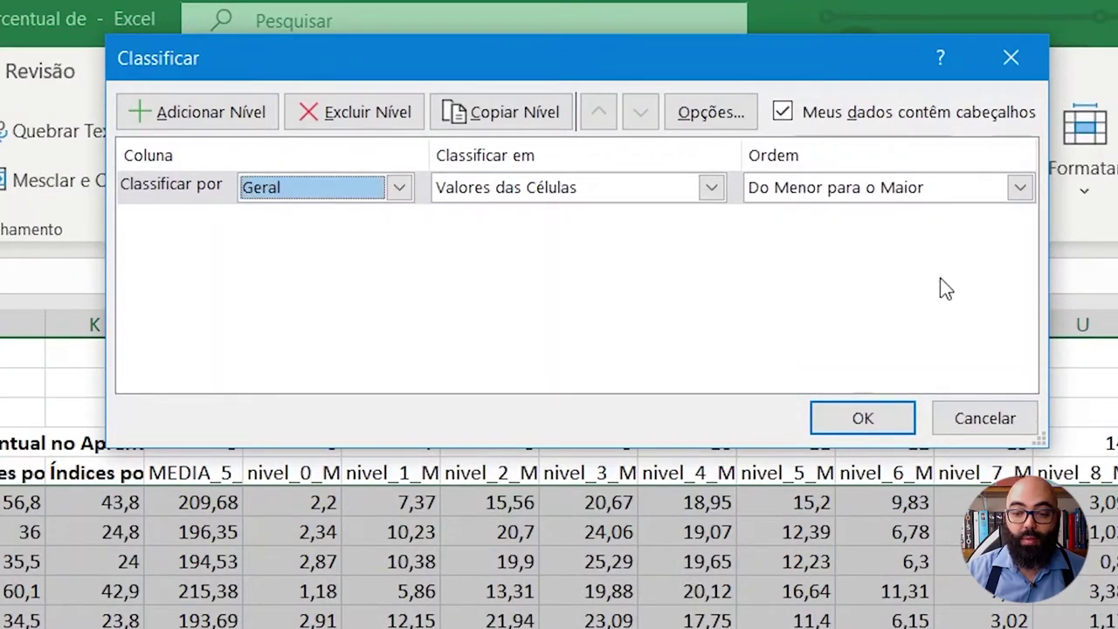
{"action": "left_click", "coordinate": [1019, 189]}
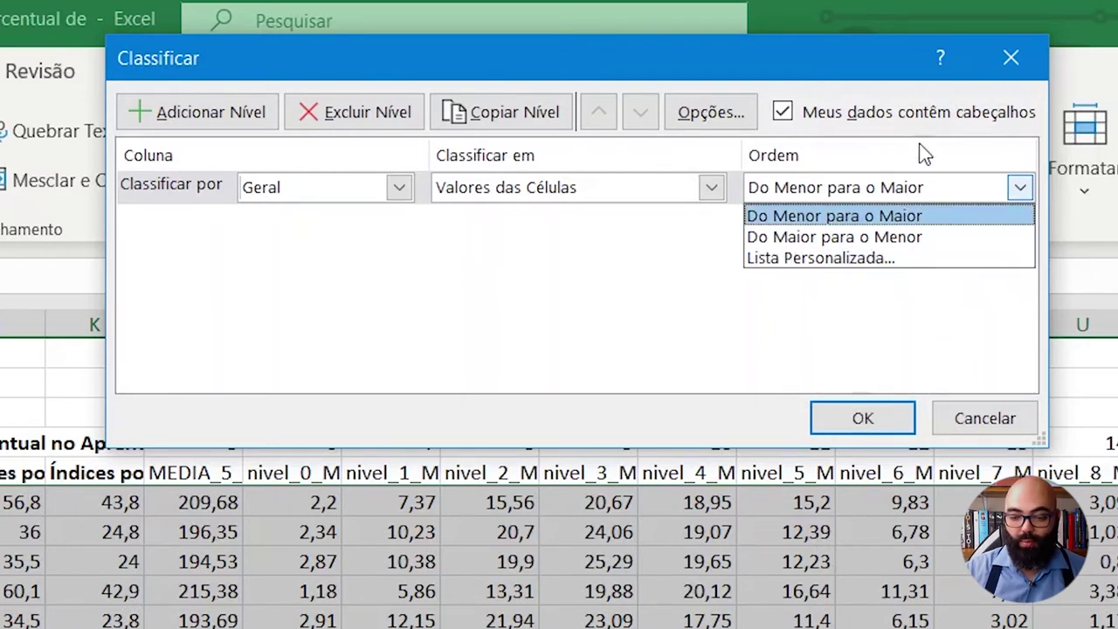
{"action": "left_click", "coordinate": [918, 214]}
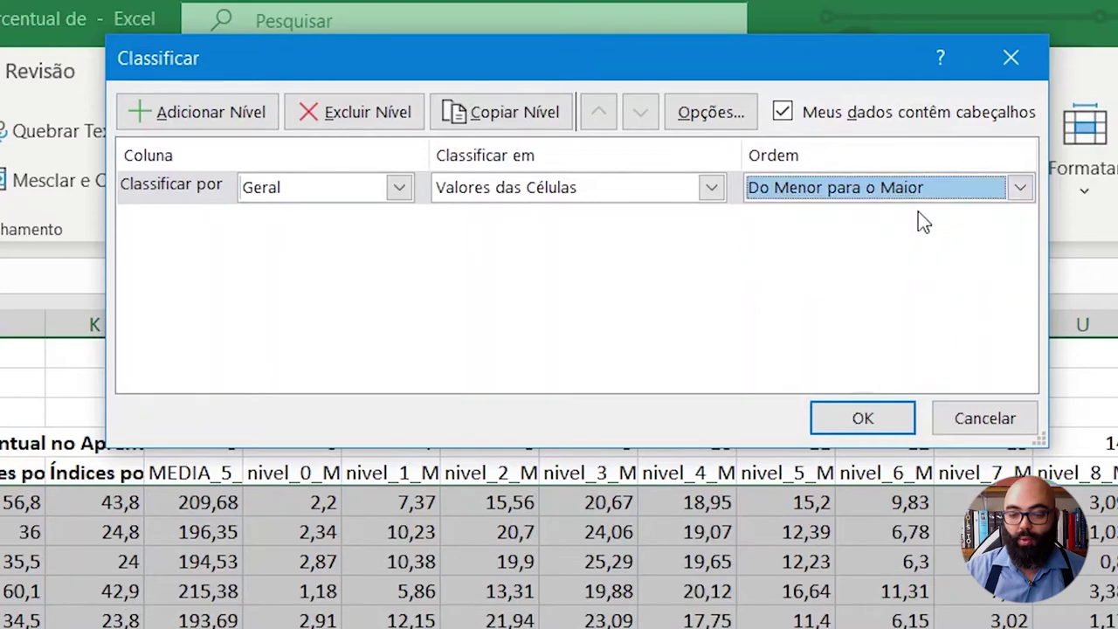
{"action": "left_click", "coordinate": [862, 419]}
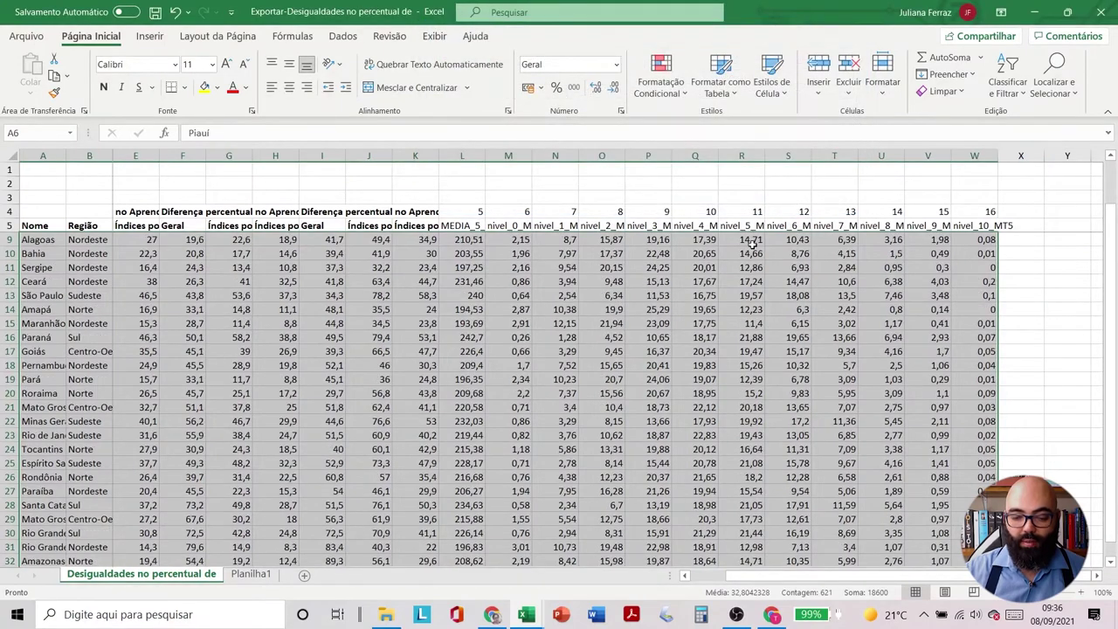
- Examine the sorted percentage differences in the Geral column C, going down the state rows from Alagoas
{"action": "left_click_drag", "start_coordinate": [870, 578], "coordinate": [839, 578]}
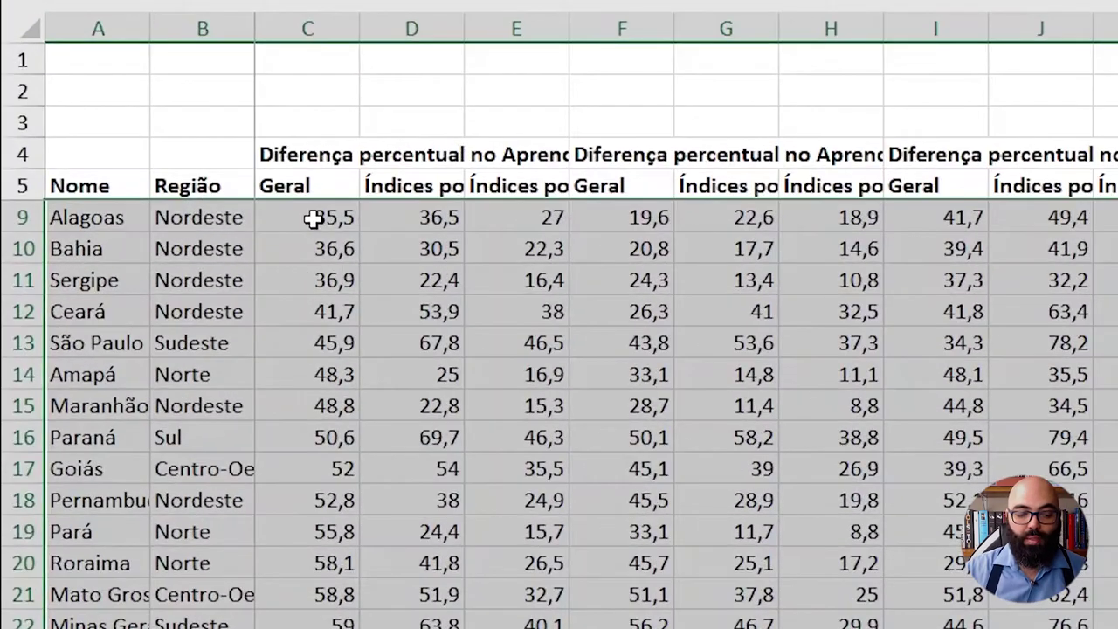
{"action": "left_click", "coordinate": [138, 239]}
{"action": "key", "text": "Down"}
{"action": "key", "text": "Down"}
{"action": "key", "text": "Down"}
{"action": "key", "text": "Down"}
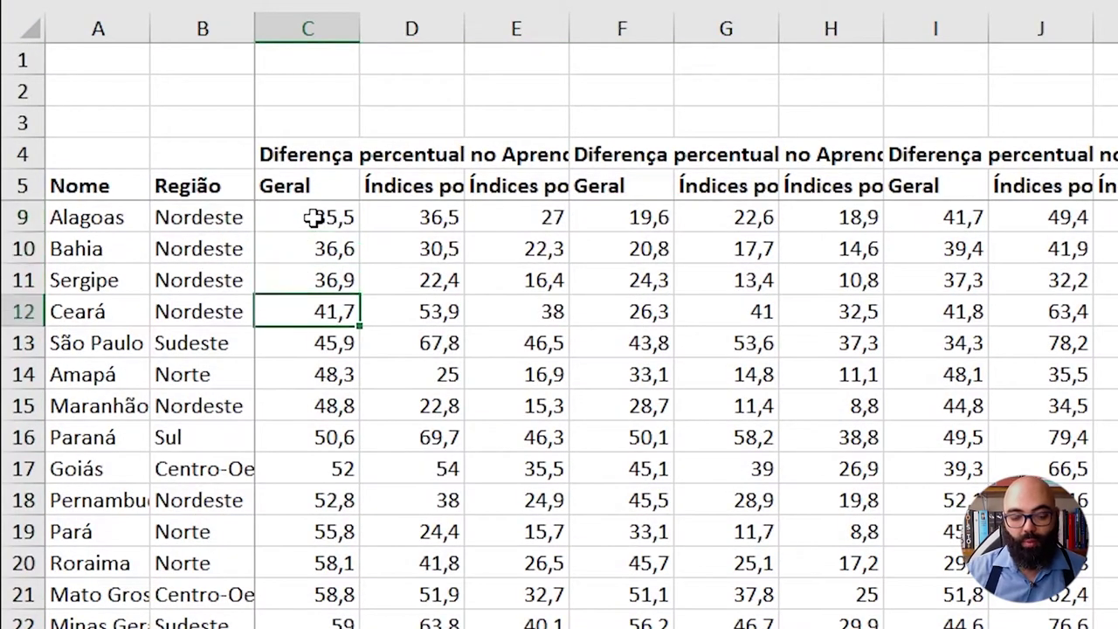
{"action": "key", "text": "Down"}
{"action": "key", "text": "Down"}
{"action": "key", "text": "Down"}
{"action": "key", "text": "Down"}
{"action": "key", "text": "Down"}
{"action": "key", "text": "Down"}
{"action": "key", "text": "Down"}
{"action": "key", "text": "Down"}
{"action": "key", "text": "Down"}
{"action": "key", "text": "Down"}
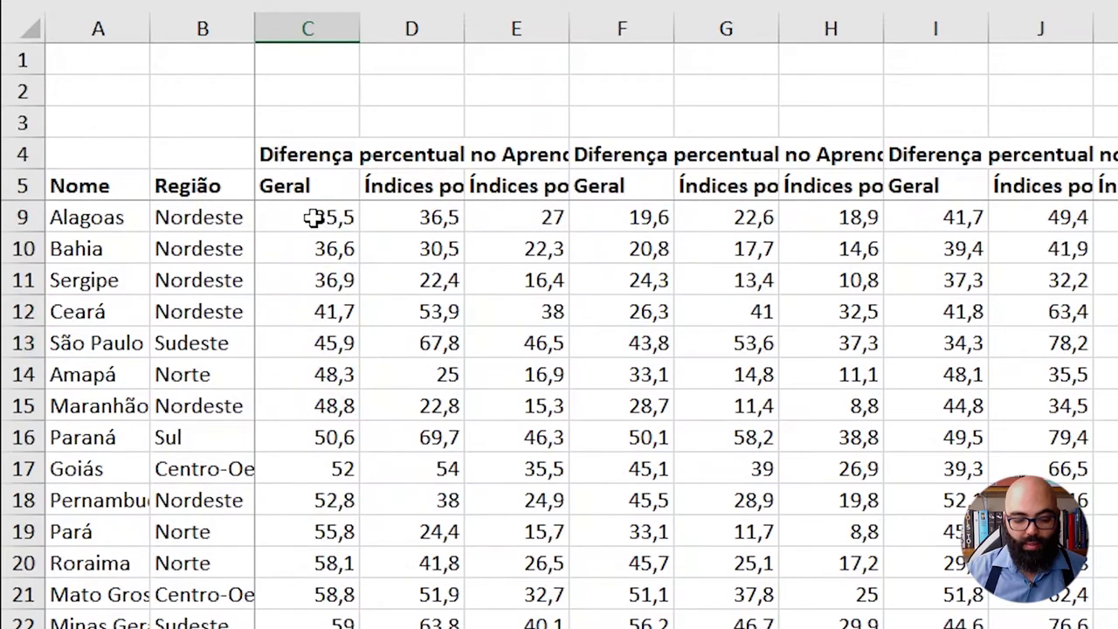
- Enter the label "média" in C1 above the first Geral column
{"action": "key", "text": "ctrl+Up"}
{"action": "key", "text": "ctrl+Up"}
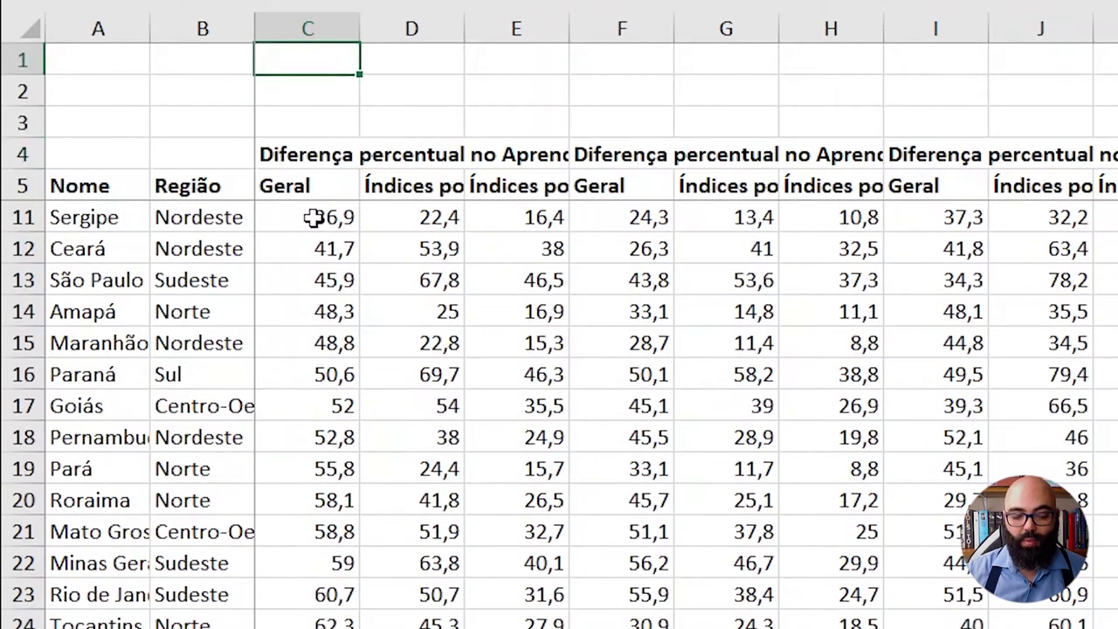
{"action": "scroll", "coordinate": [559, 410], "scroll_direction": "up", "scroll_amount": 2}
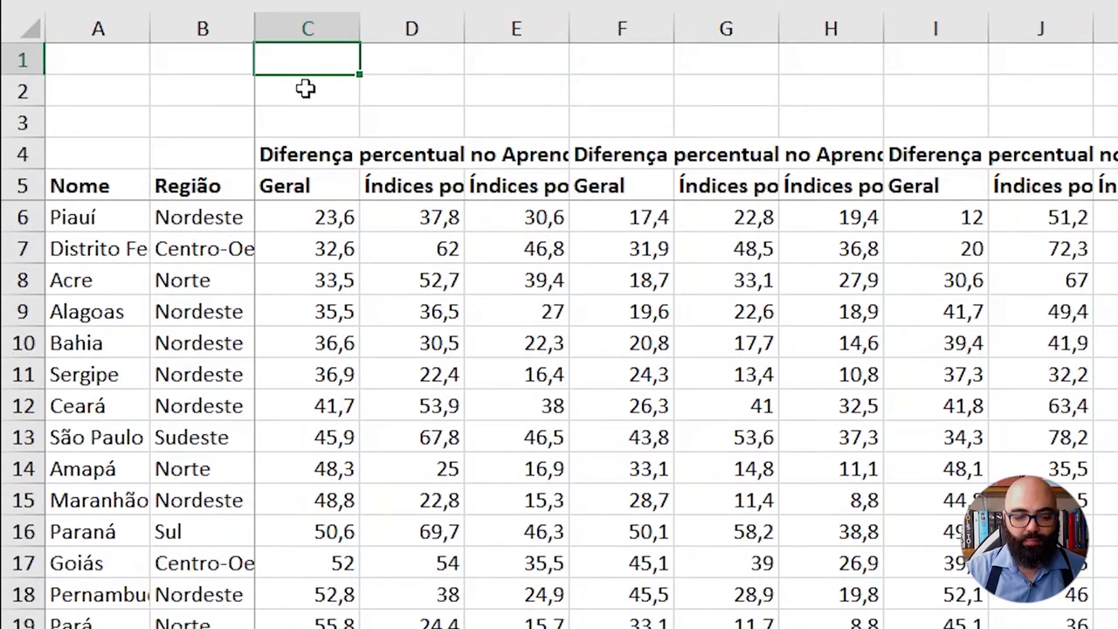
{"action": "type", "text": "média"}
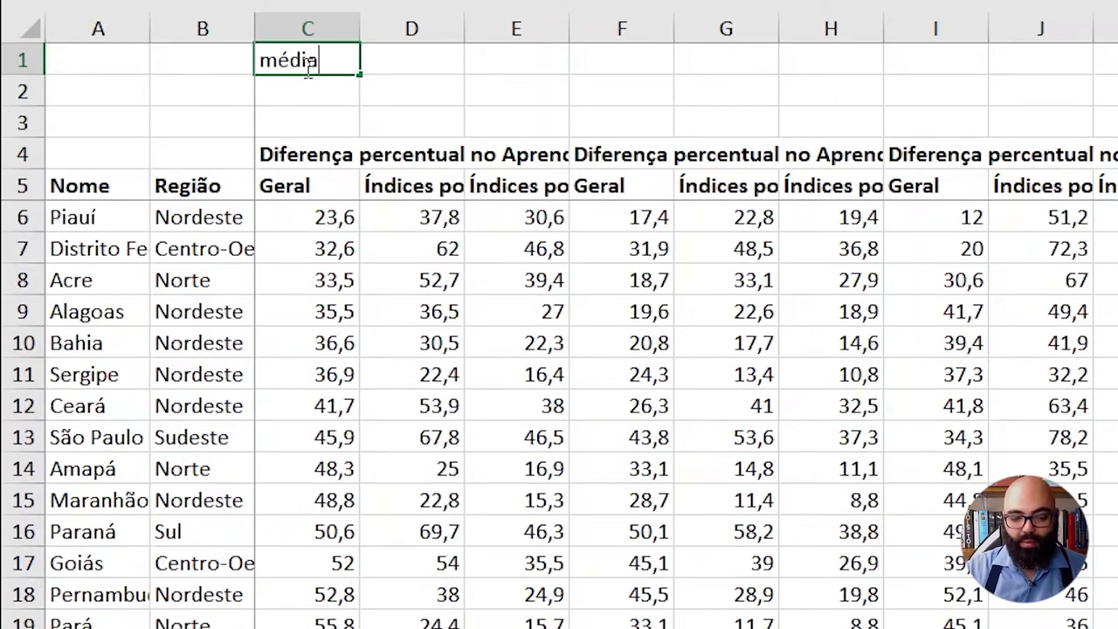
{"action": "key", "text": "Return"}
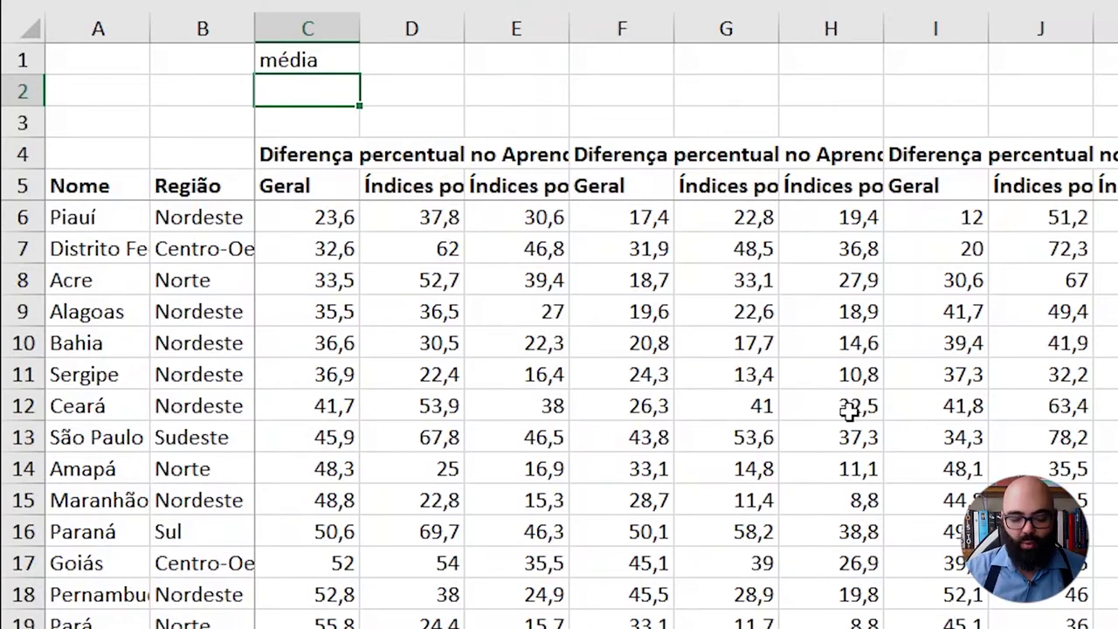
- Calculate in C2 the average (MÉDIA) of MEDIA_5_MT for the first five sorted states, L6:L10
{"action": "type", "text": "=média"}
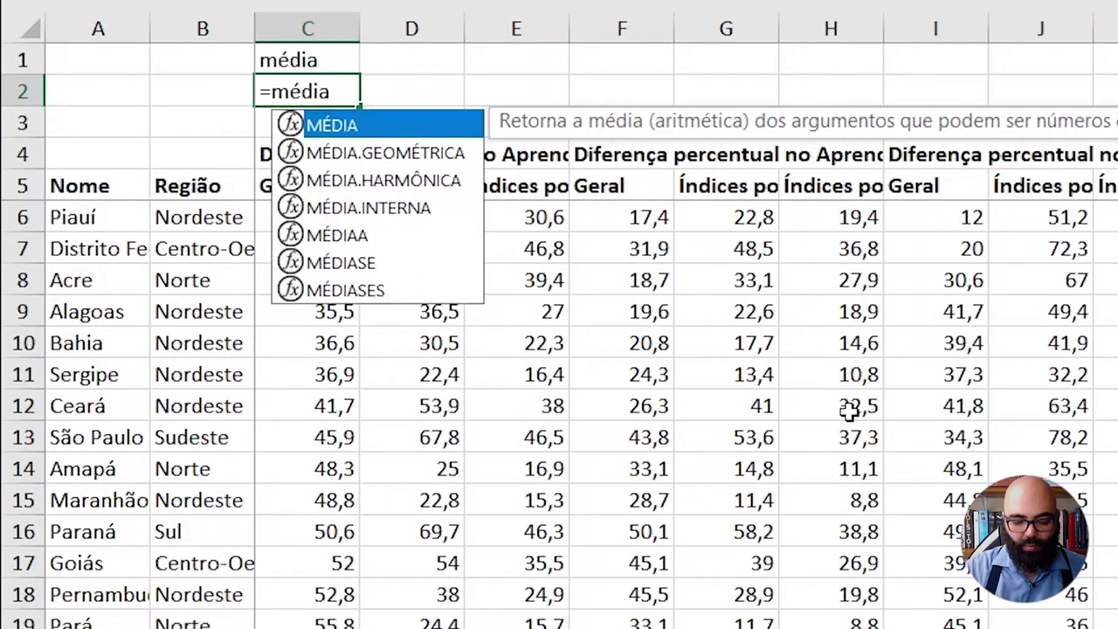
{"action": "type", "text": "("}
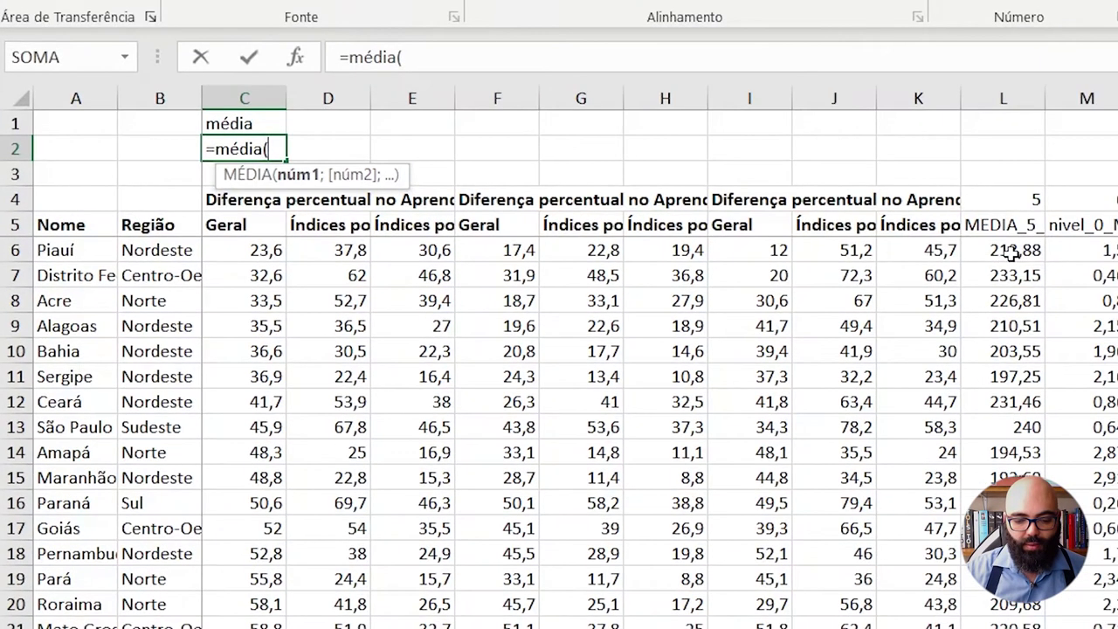
{"action": "left_click_drag", "start_coordinate": [1004, 250], "coordinate": [1020, 347]}
{"action": "key", "text": "Return"}
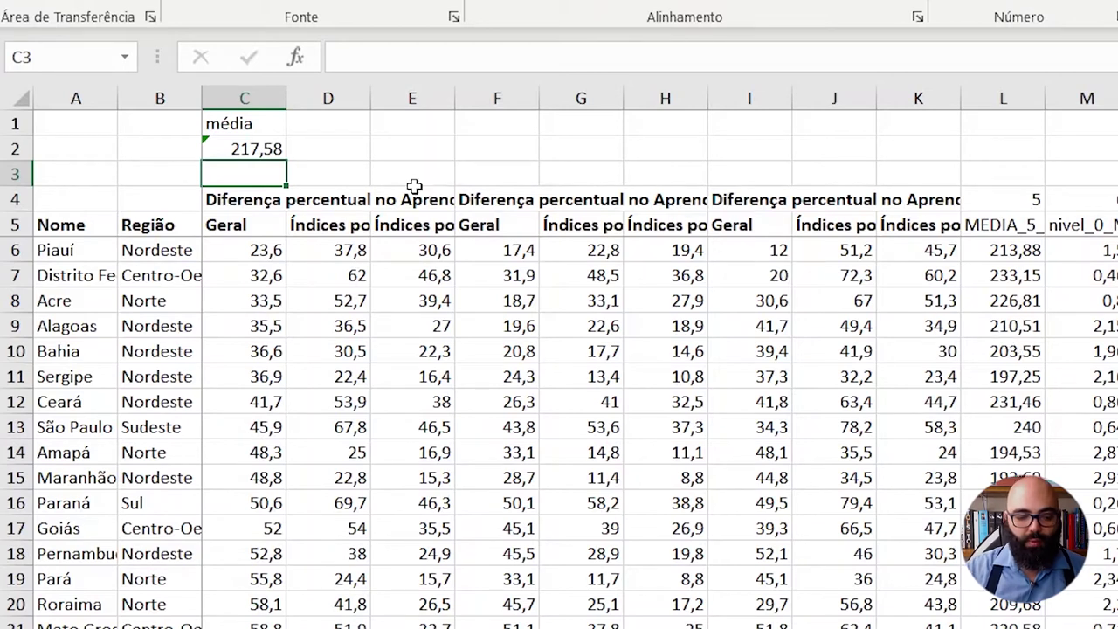
- Calculate in C3 the average (MÉDIA) of MEDIA_5_MT for the last five sorted states, L28:L32
{"action": "type", "text": "=m"}
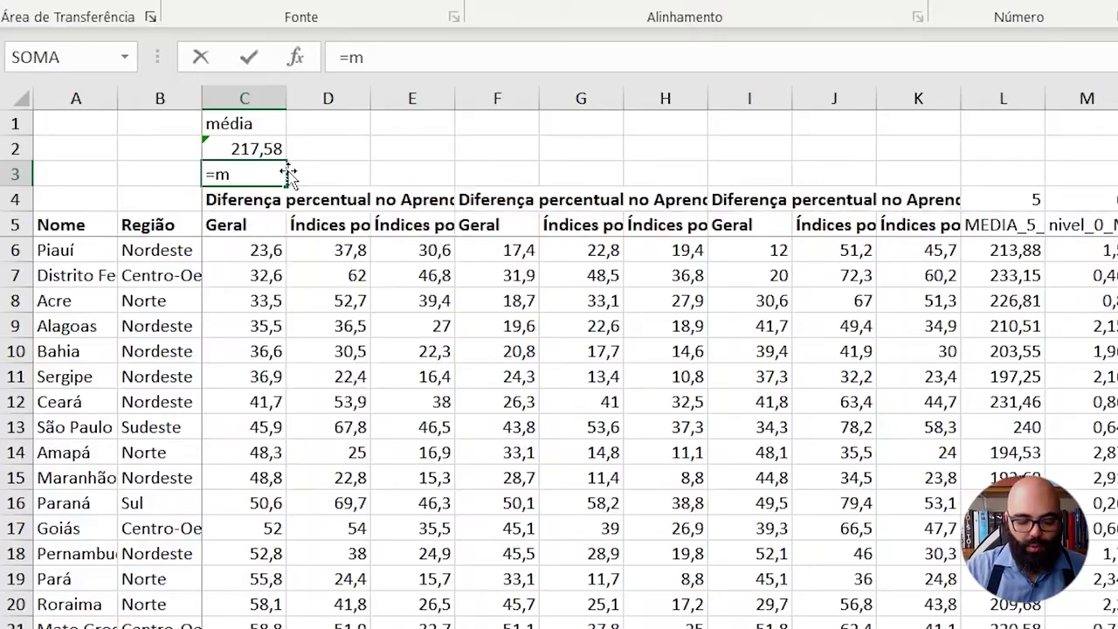
{"action": "type", "text": "édia("}
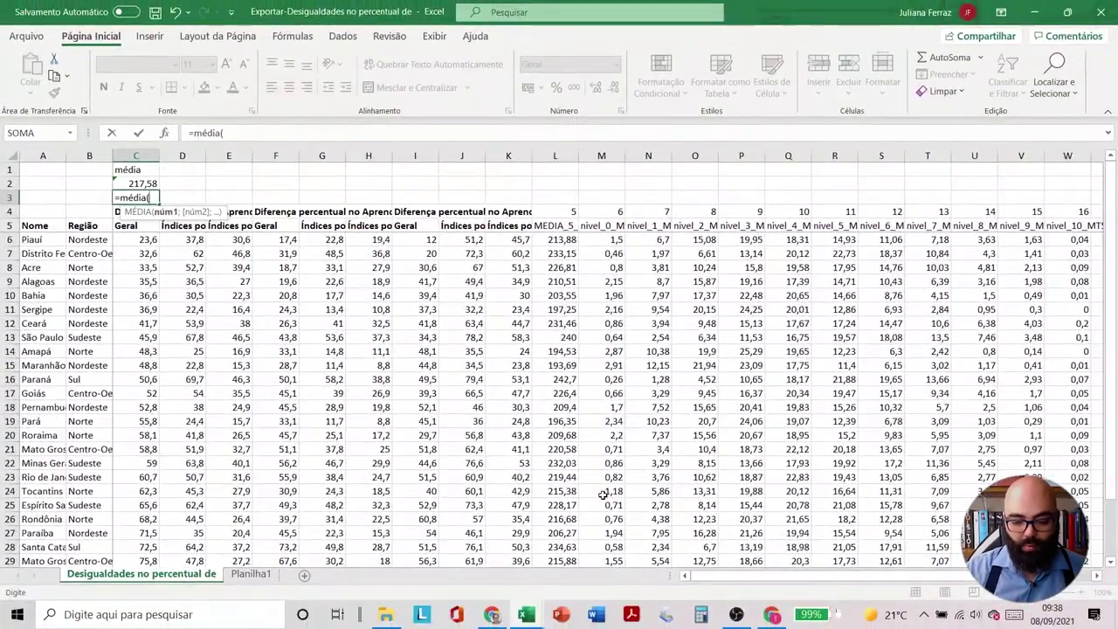
{"action": "scroll", "coordinate": [1114, 399], "scroll_direction": "down", "scroll_amount": 1}
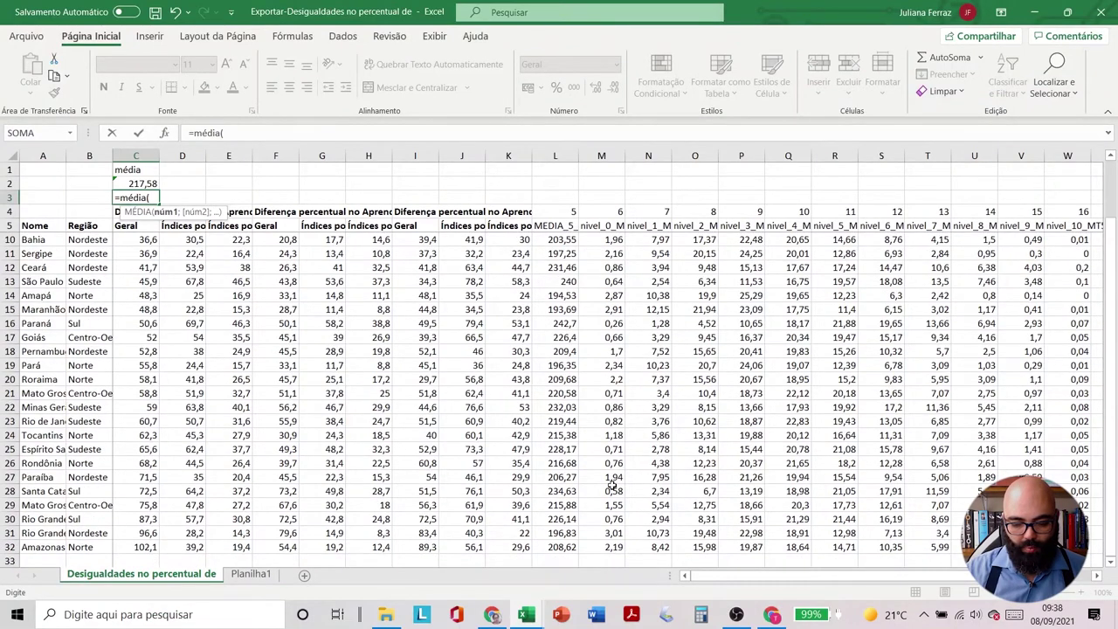
{"action": "left_click", "coordinate": [561, 547]}
{"action": "left_click_drag", "start_coordinate": [562, 547], "coordinate": [557, 494]}
{"action": "key", "text": "Return"}
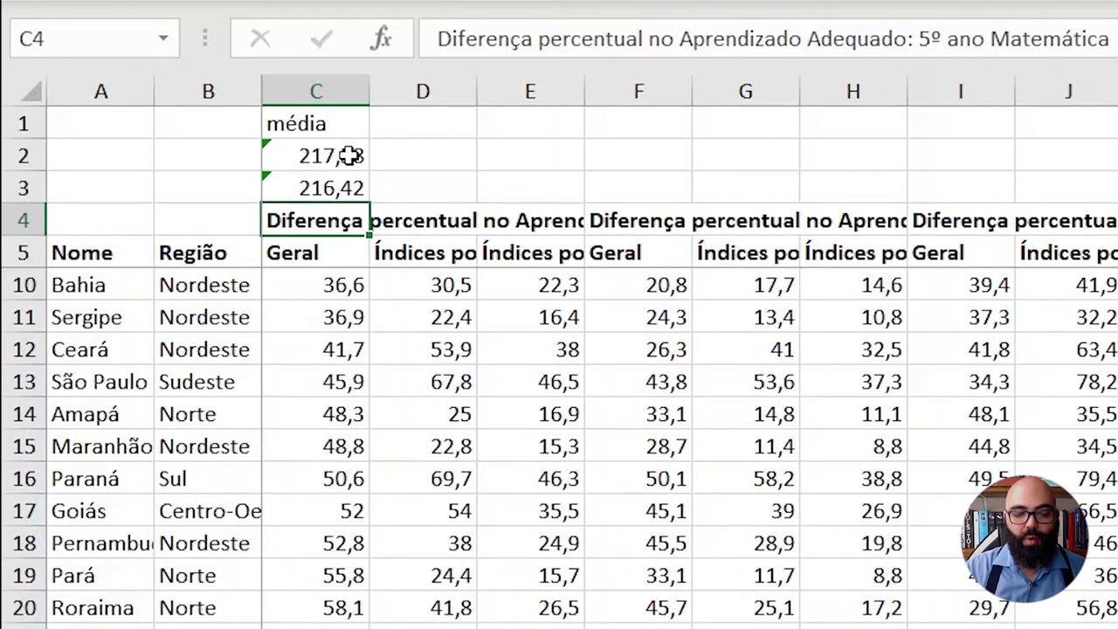
- Copy the média label and both averages from C1:C3 and paste them at F1, above the second Geral column
{"action": "left_click_drag", "start_coordinate": [343, 135], "coordinate": [335, 154]}
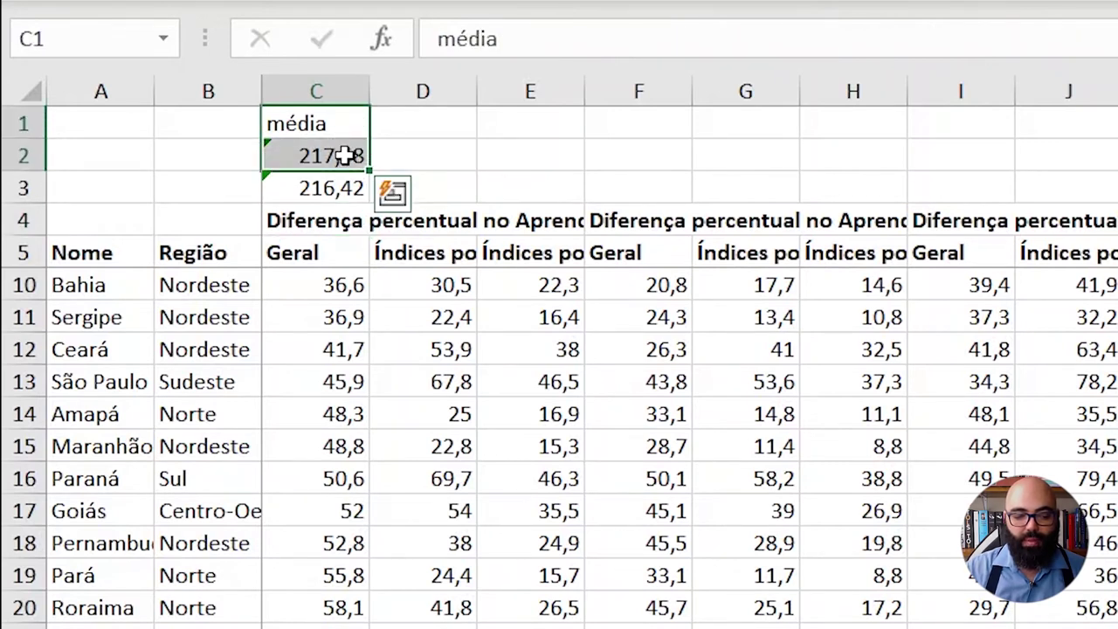
{"action": "key", "text": "shift+Up"}
{"action": "key", "text": "shift+Down"}
{"action": "key", "text": "shift+Down"}
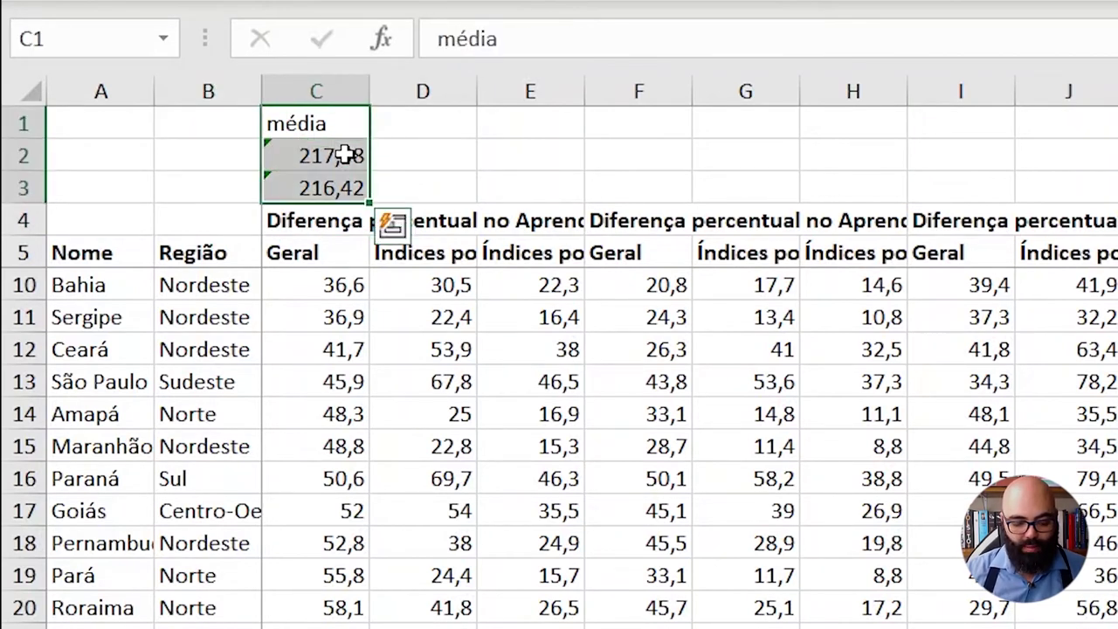
{"action": "key", "text": "ctrl+c"}
{"action": "key", "text": "Right"}
{"action": "key", "text": "Right"}
{"action": "key", "text": "Right"}
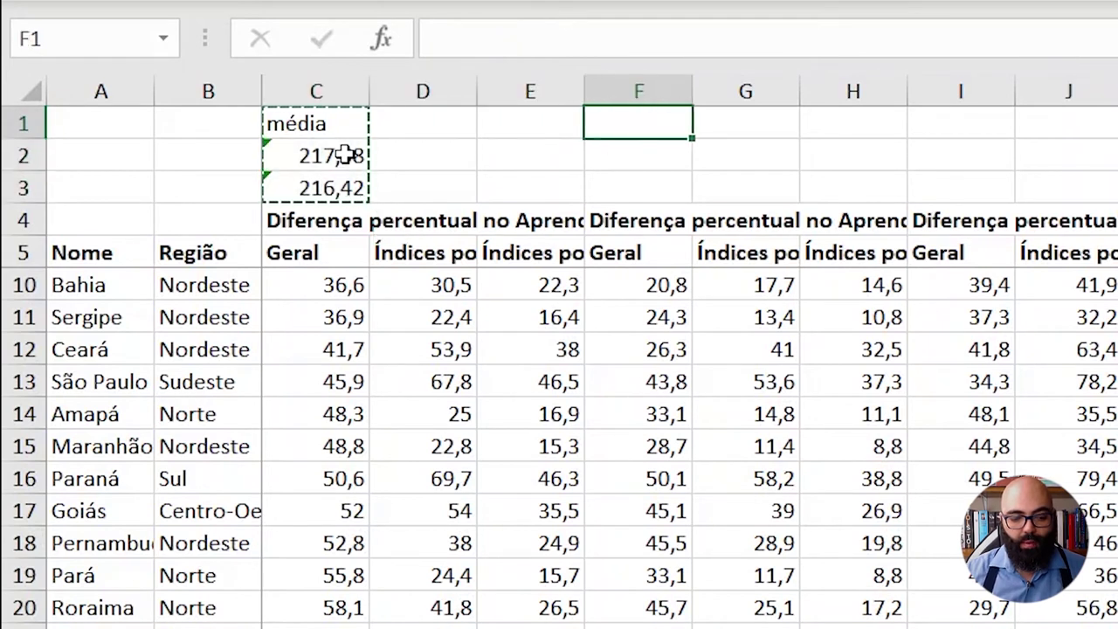
{"action": "key", "text": "ctrl+v"}
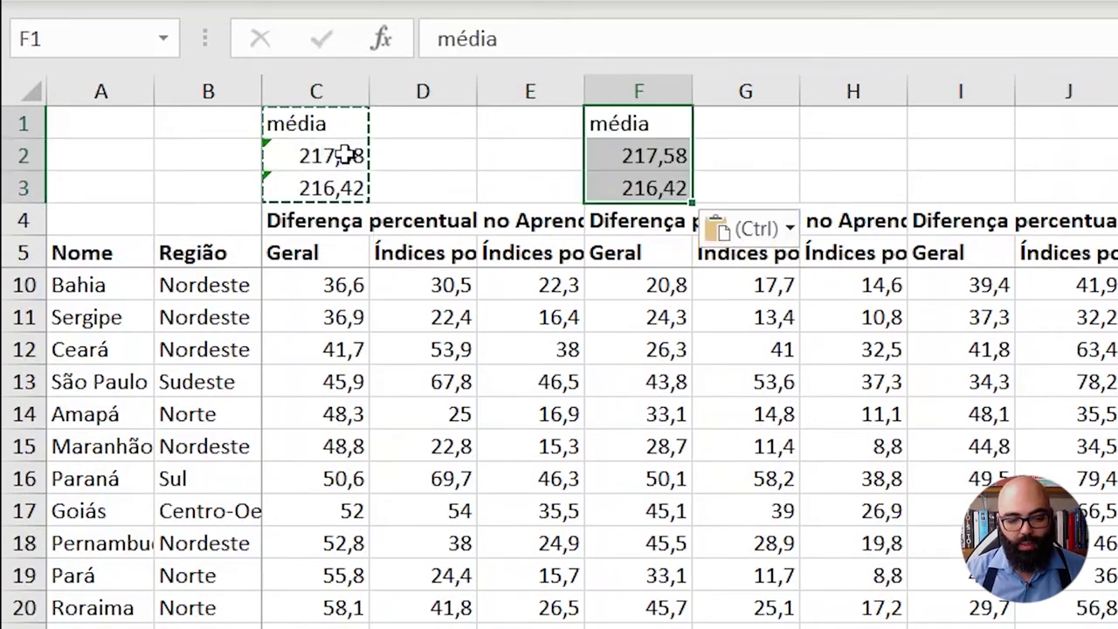
- Change the F2 average formula to reference MEDIA_5_MT for the first five states, L6:L10
{"action": "left_click", "coordinate": [620, 156]}
{"action": "double_click", "coordinate": [620, 157]}
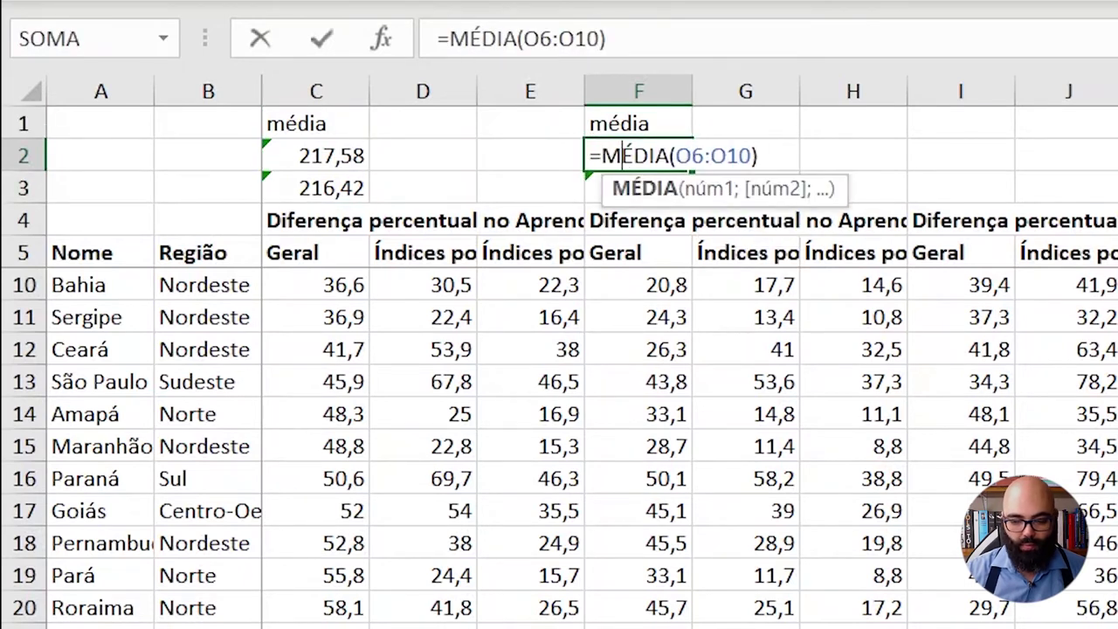
{"action": "scroll", "coordinate": [620, 156], "scroll_direction": "up", "scroll_amount": 2}
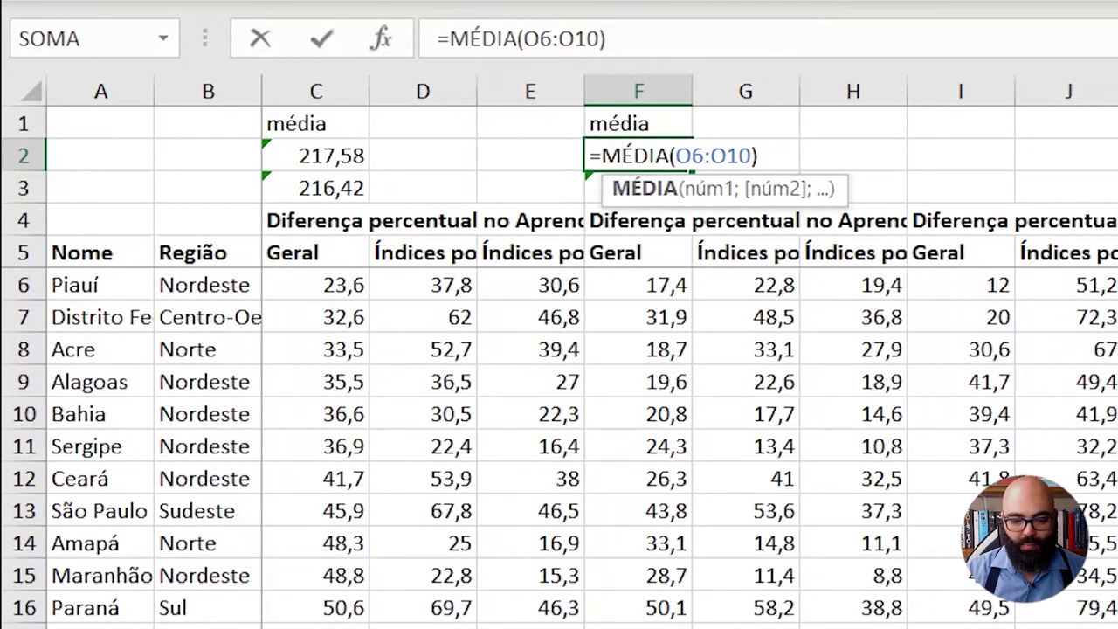
{"action": "key", "text": "Left"}
{"action": "key", "text": "Left"}
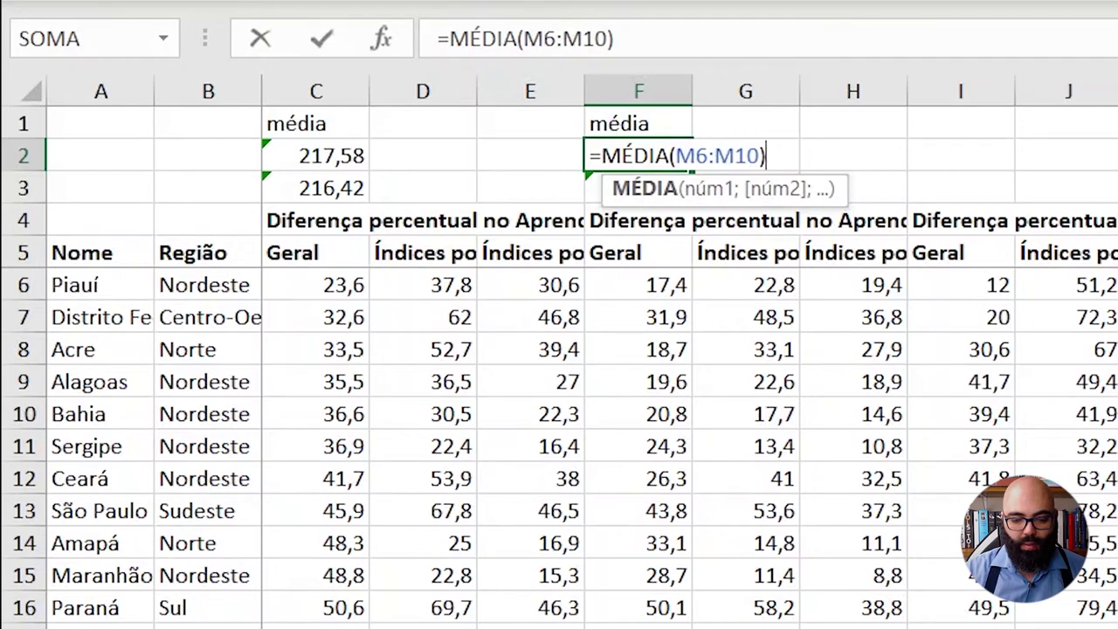
{"action": "key", "text": "Left"}
{"action": "key", "text": "Return"}
- Change the F3 average formula to reference MEDIA_5_MT for the last five states, L28:L32
{"action": "key", "text": "F2"}
{"action": "scroll", "coordinate": [559, 437], "scroll_direction": "down", "scroll_amount": 2}
{"action": "key", "text": "Left"}
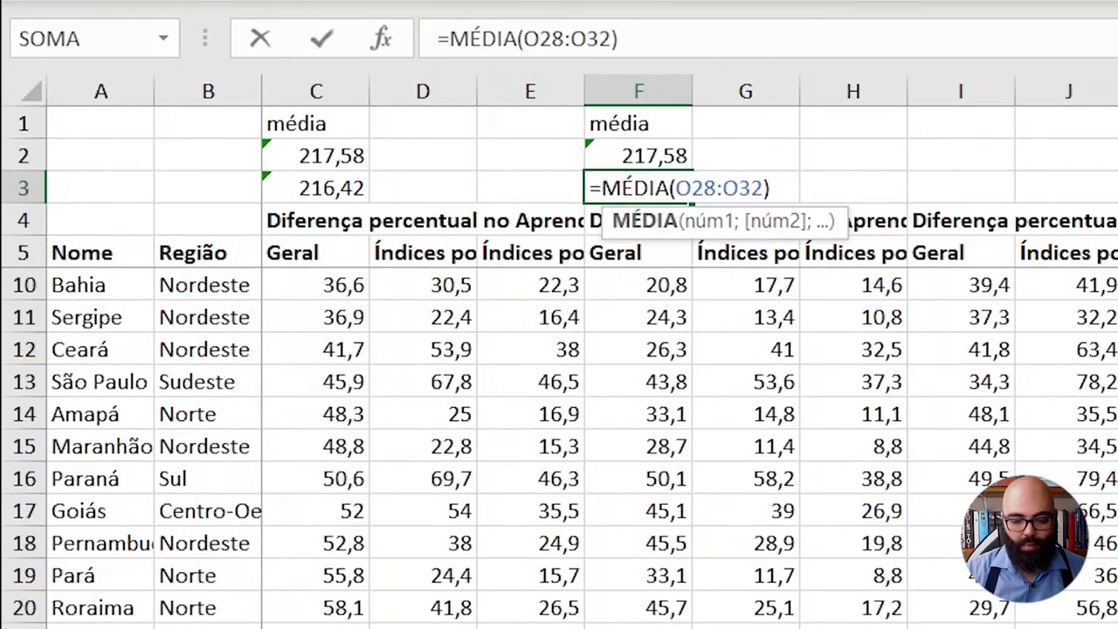
{"action": "key", "text": "Left"}
{"action": "key", "text": "Left"}
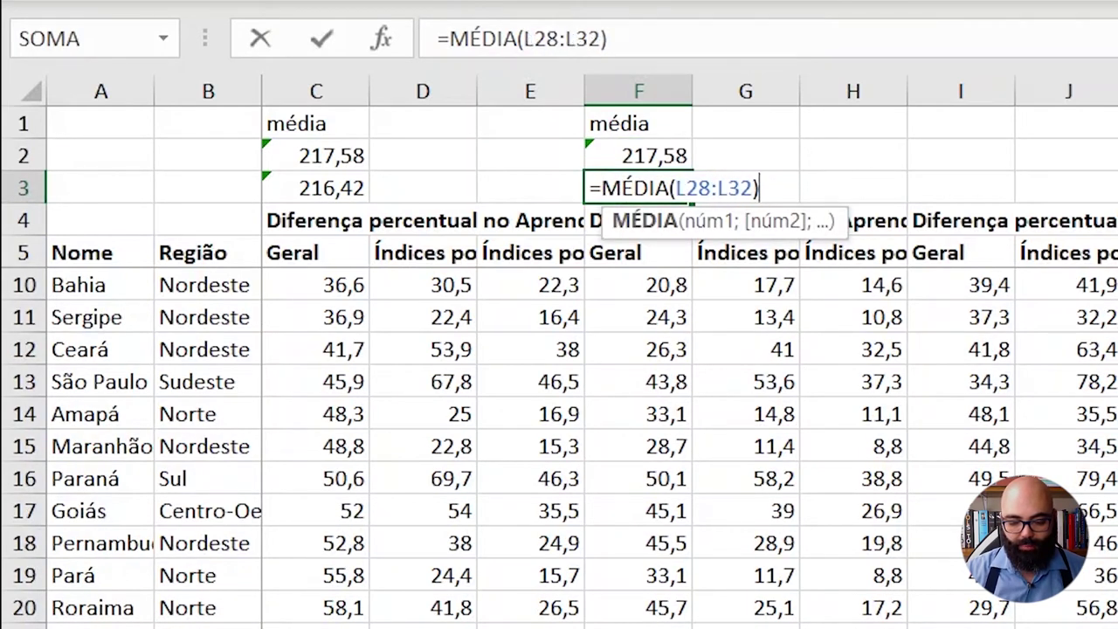
{"action": "key", "text": "Return"}
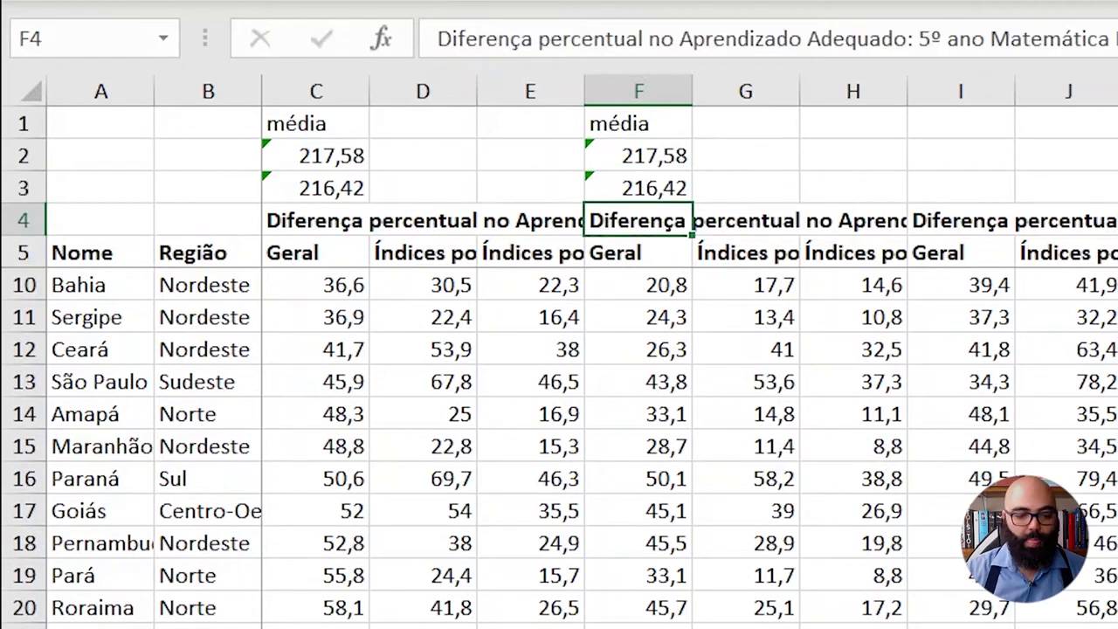
- Copy the two averages in C2:C3
{"action": "left_click", "coordinate": [338, 164]}
{"action": "left_click_drag", "start_coordinate": [339, 168], "coordinate": [339, 186]}
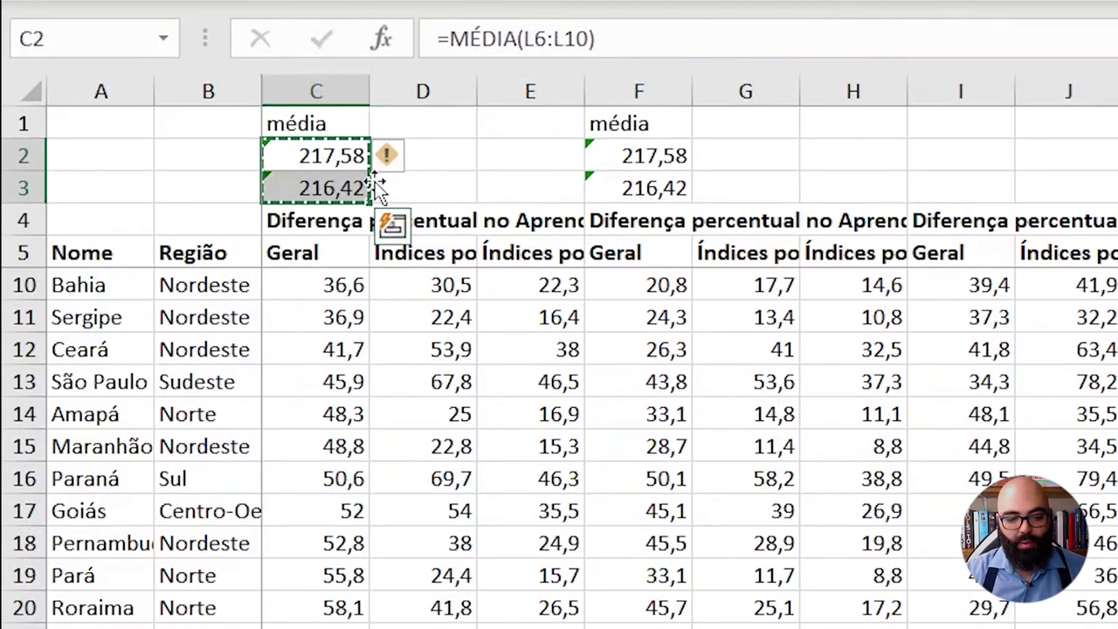
{"action": "left_click", "coordinate": [429, 160]}
{"action": "right_click", "coordinate": [428, 162]}
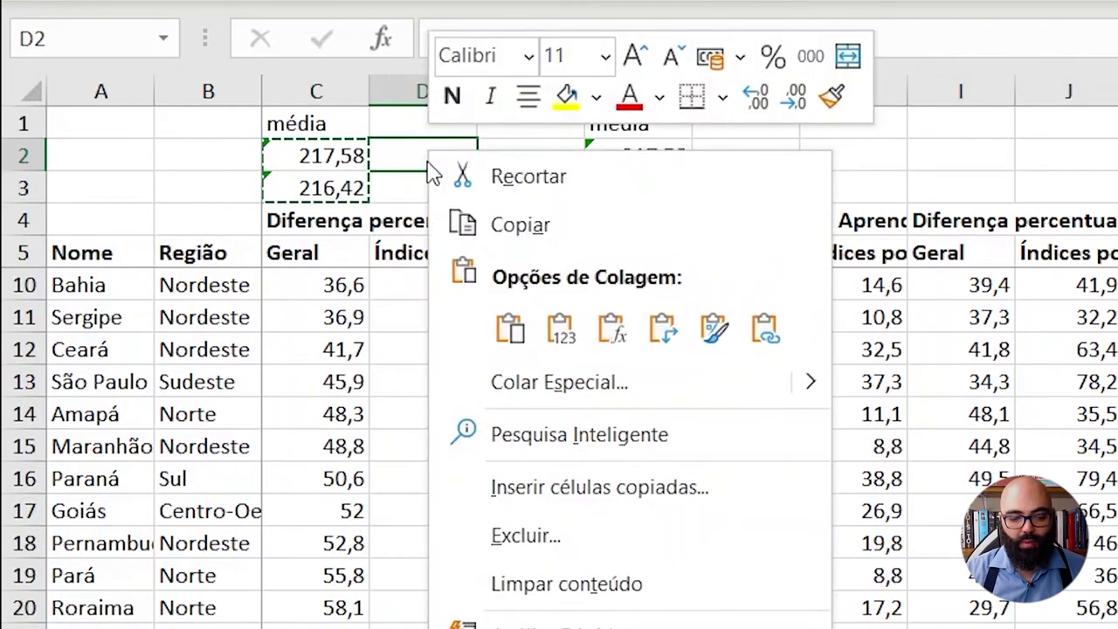
{"action": "left_click", "coordinate": [560, 326]}
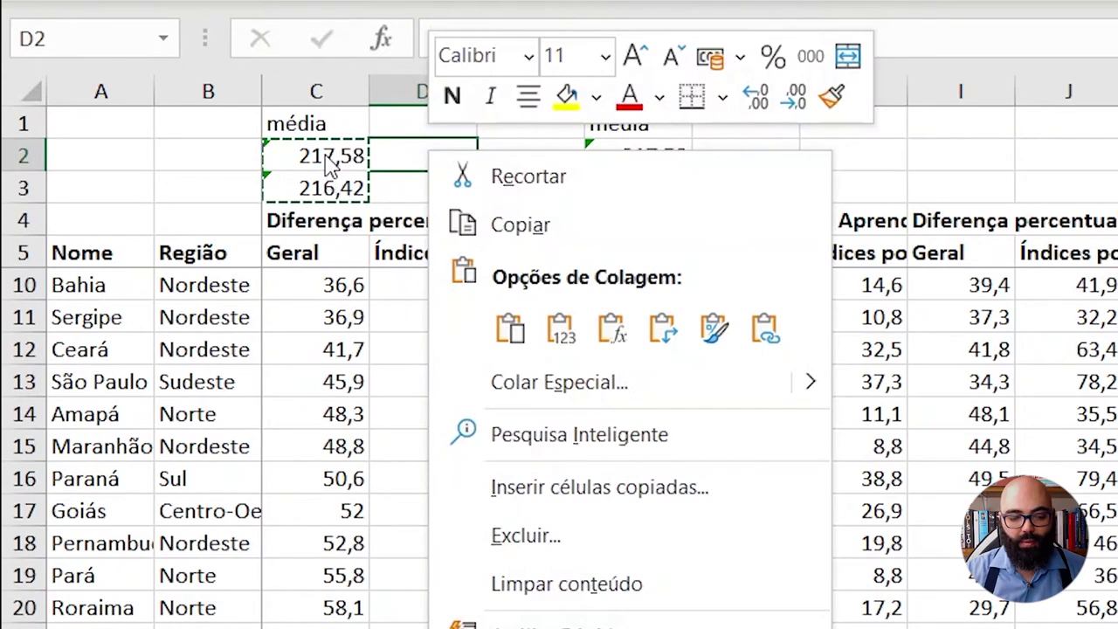
{"action": "key", "text": "Escape"}
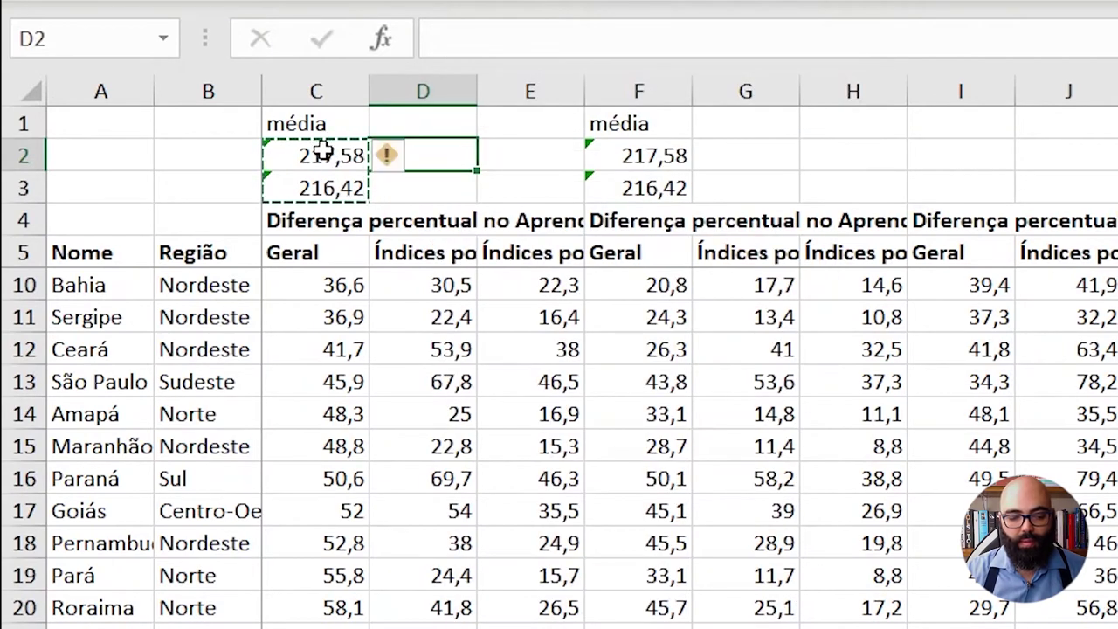
- Paste the copied averages over C2:C3 as values only, replacing their formulas
{"action": "left_click", "coordinate": [323, 152]}
{"action": "right_click", "coordinate": [327, 158]}
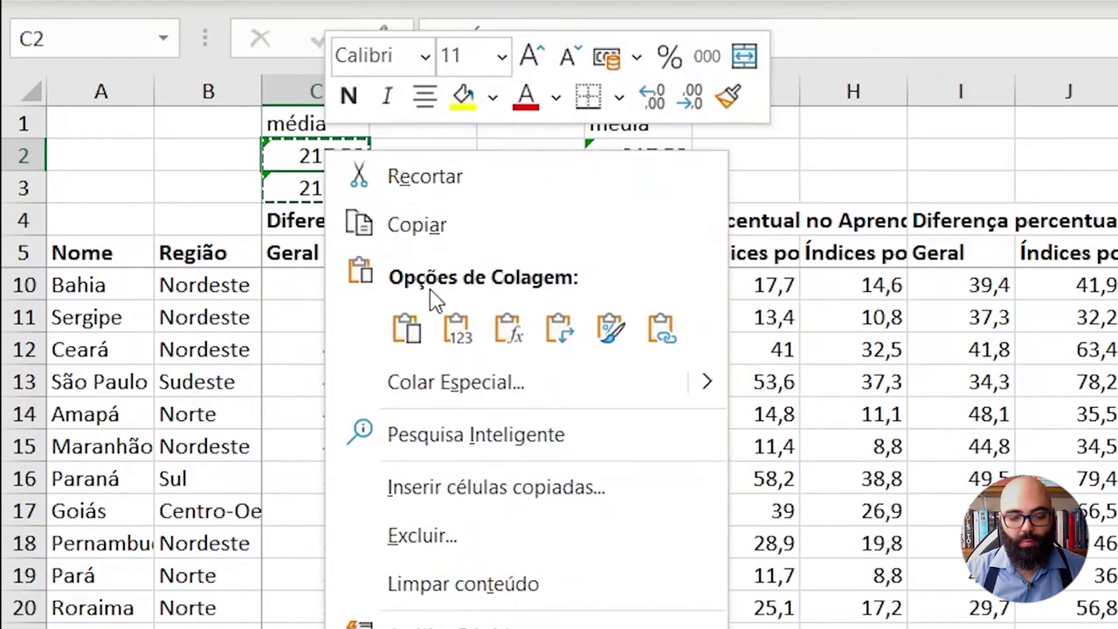
{"action": "left_click", "coordinate": [457, 330]}
{"action": "left_click", "coordinate": [802, 194]}
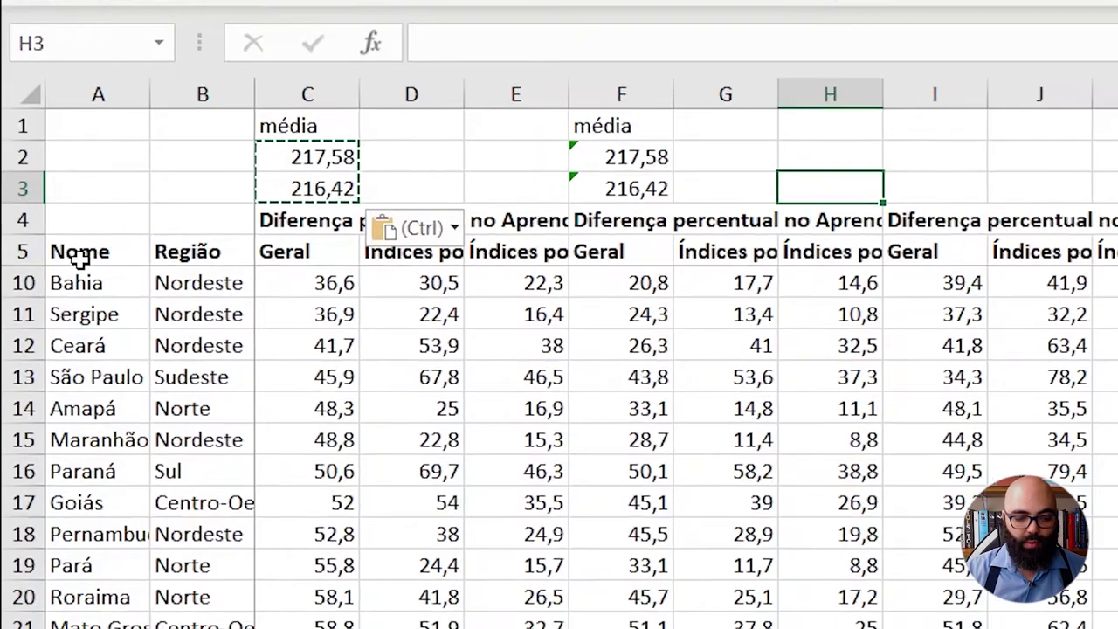
- Sort the state table with headers in row 5 by the second Geral column, from smallest to largest
{"action": "left_click", "coordinate": [82, 252]}
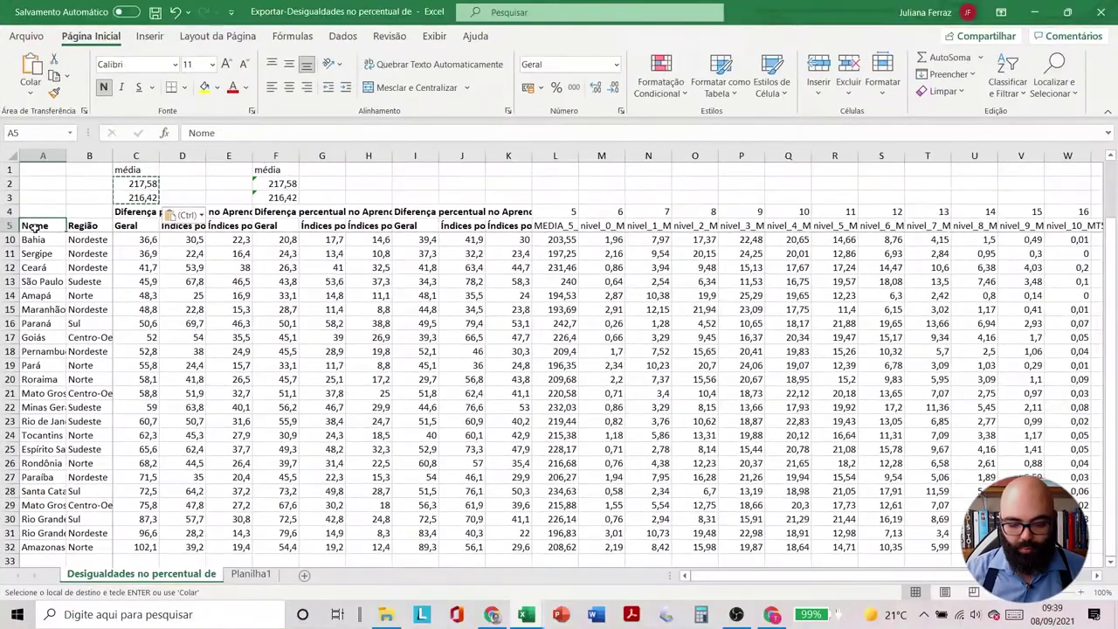
{"action": "key", "text": "ctrl+shift+Right"}
{"action": "key", "text": "ctrl+shift+Down"}
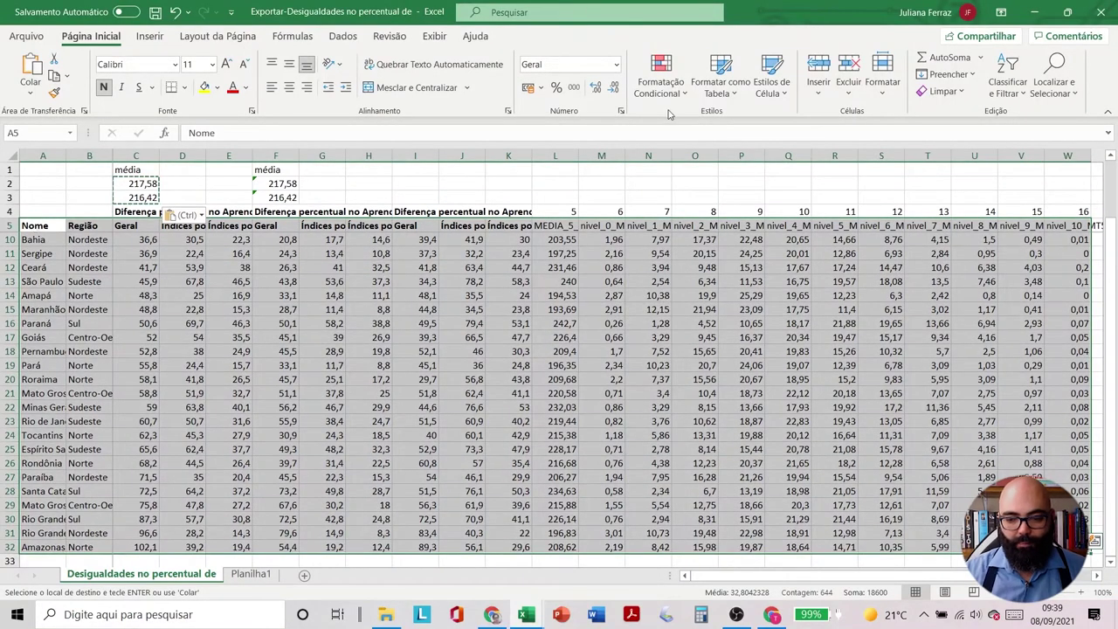
{"action": "left_click", "coordinate": [1017, 90]}
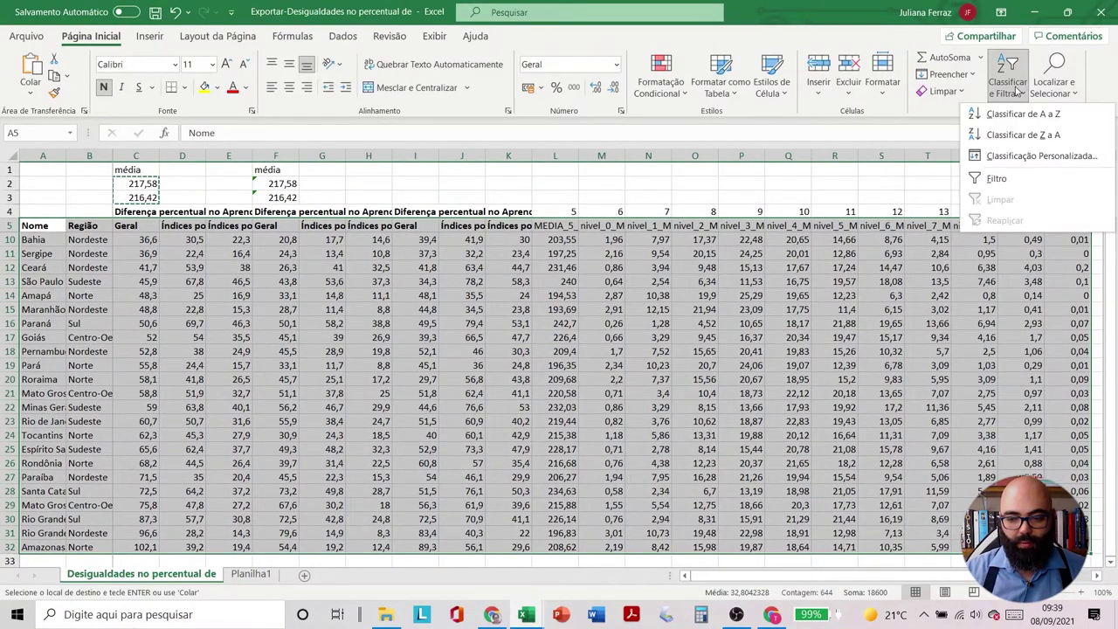
{"action": "left_click", "coordinate": [1019, 156]}
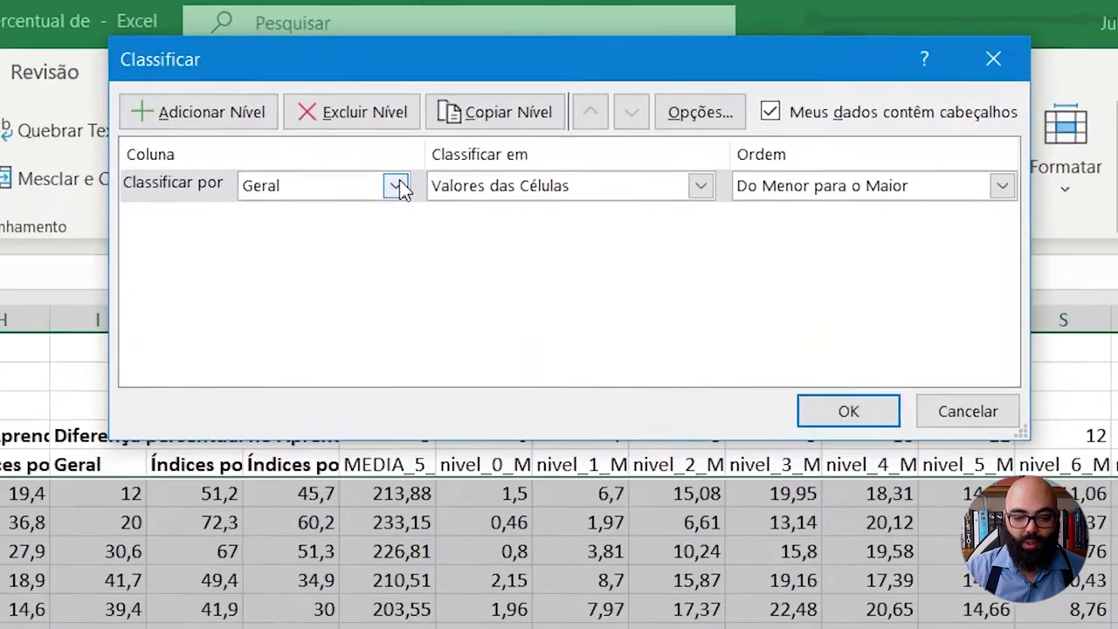
{"action": "left_click", "coordinate": [557, 91]}
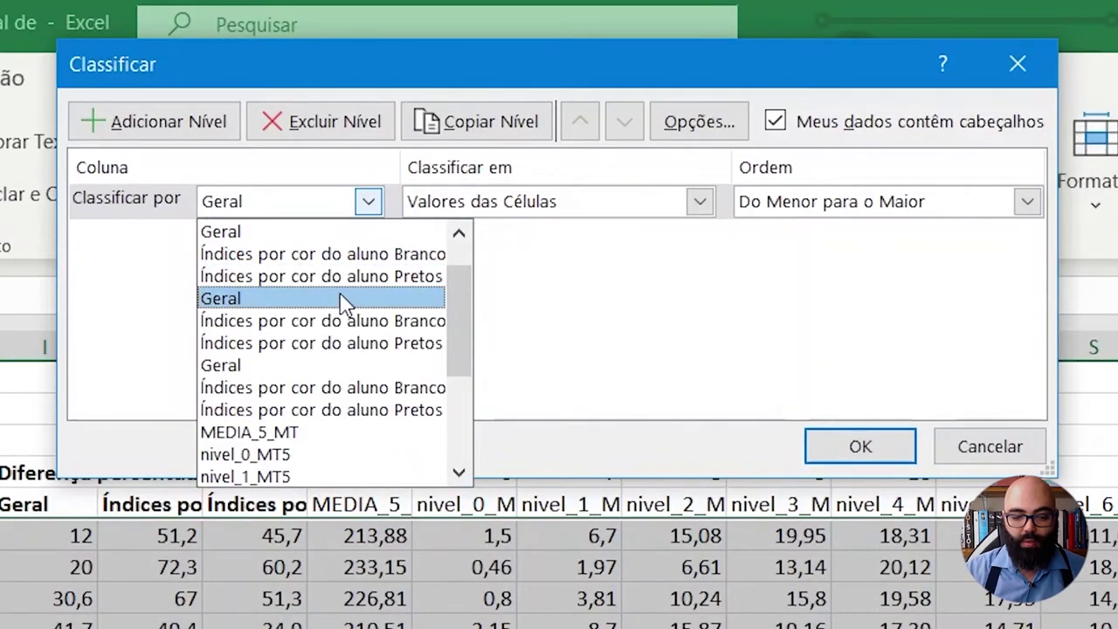
{"action": "left_click", "coordinate": [342, 298]}
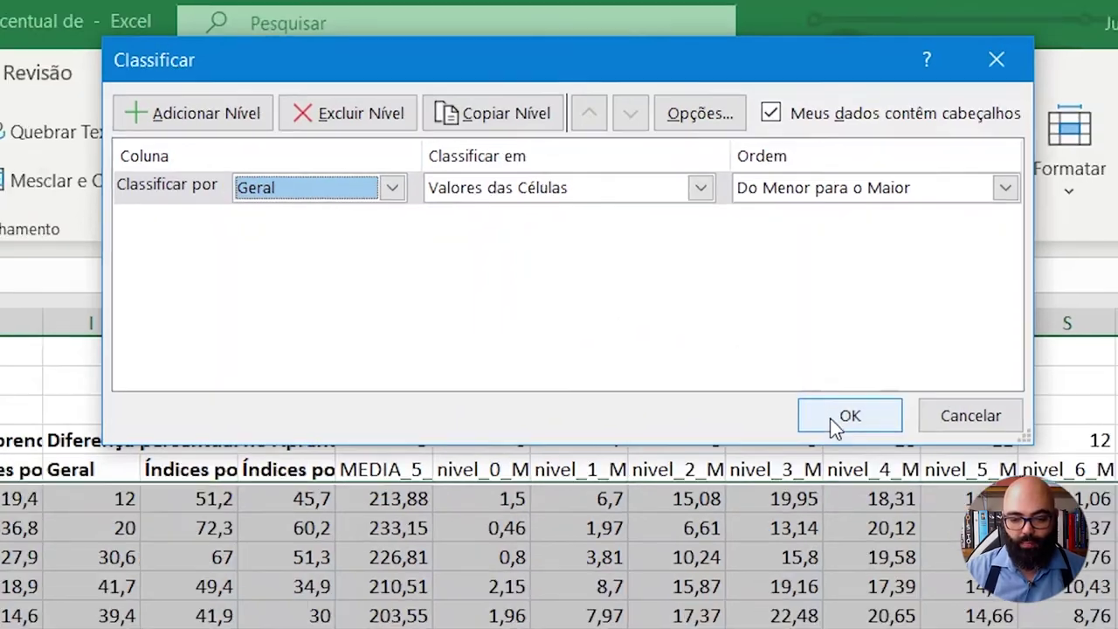
{"action": "left_click", "coordinate": [854, 445]}
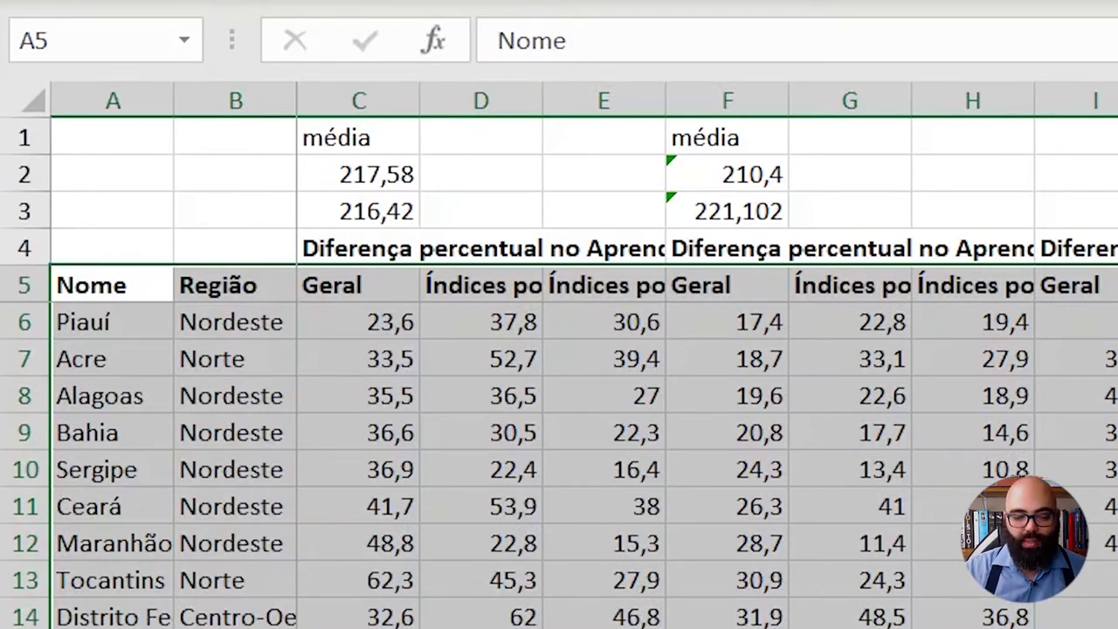
- Copy the média label and both averages from F1:F3 and paste them at I1, above the third Geral column
{"action": "left_click", "coordinate": [1113, 322]}
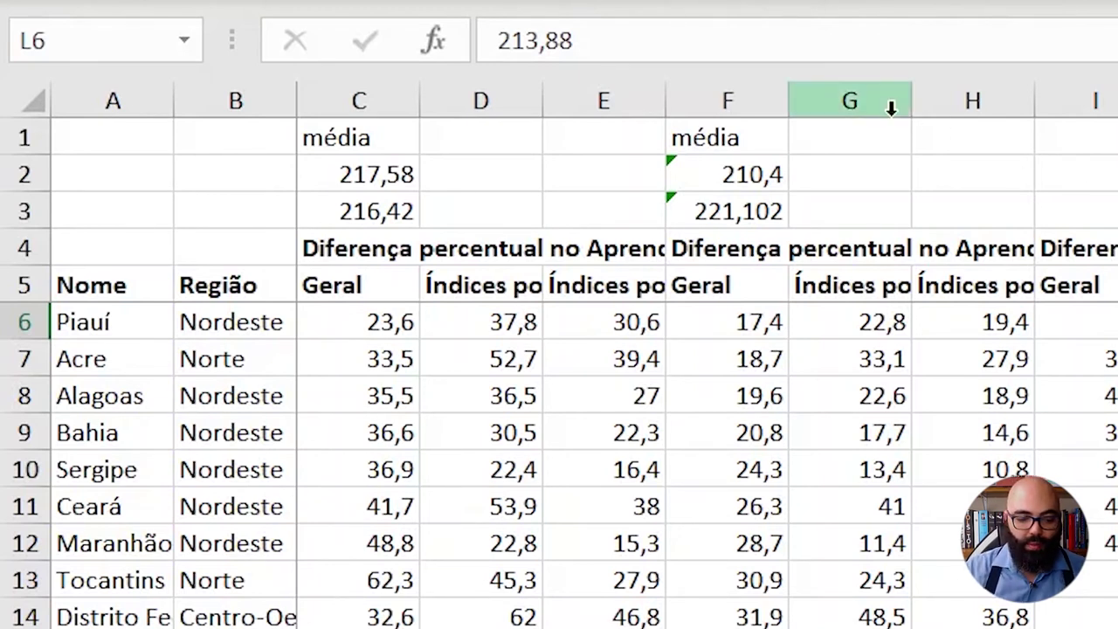
{"action": "left_click", "coordinate": [742, 145]}
{"action": "left_click_drag", "start_coordinate": [742, 148], "coordinate": [764, 203]}
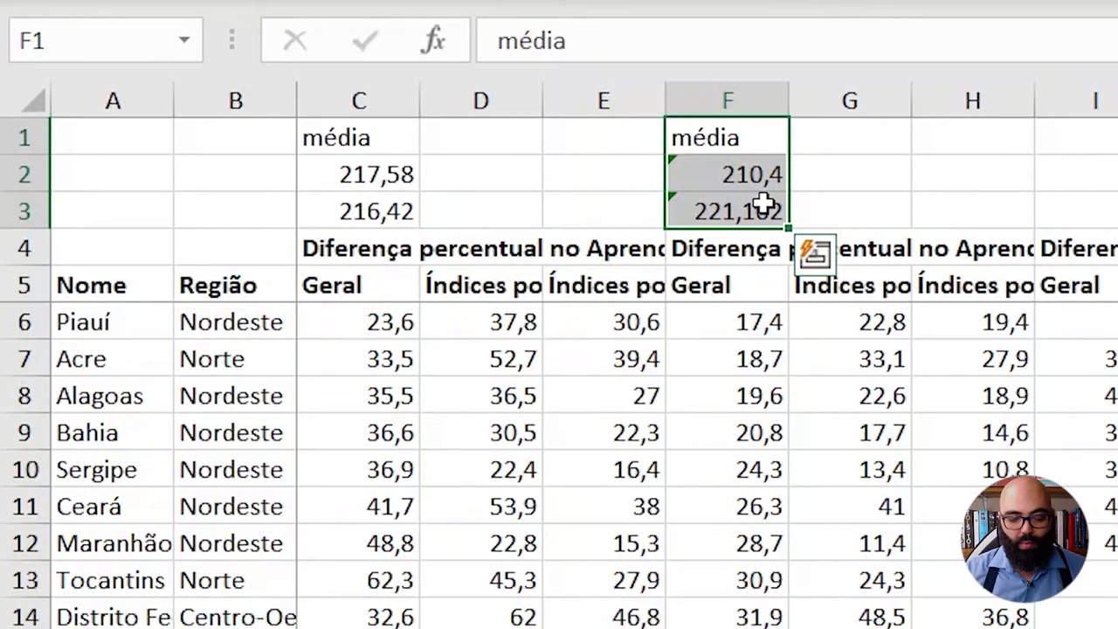
{"action": "key", "text": "ctrl+c"}
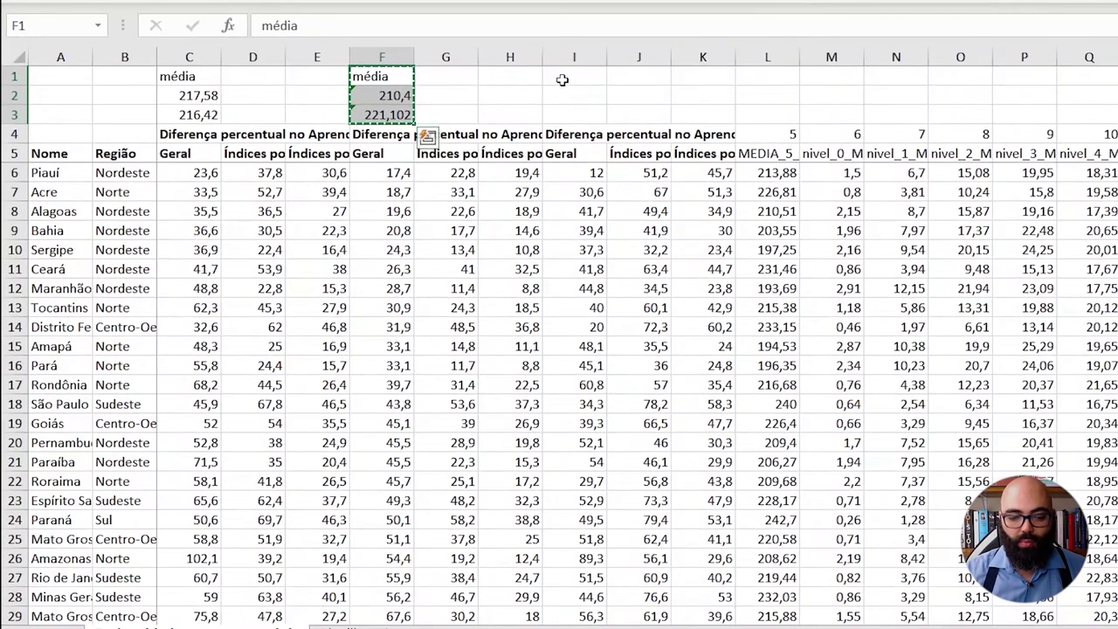
{"action": "left_click", "coordinate": [563, 78]}
{"action": "key", "text": "ctrl+v"}
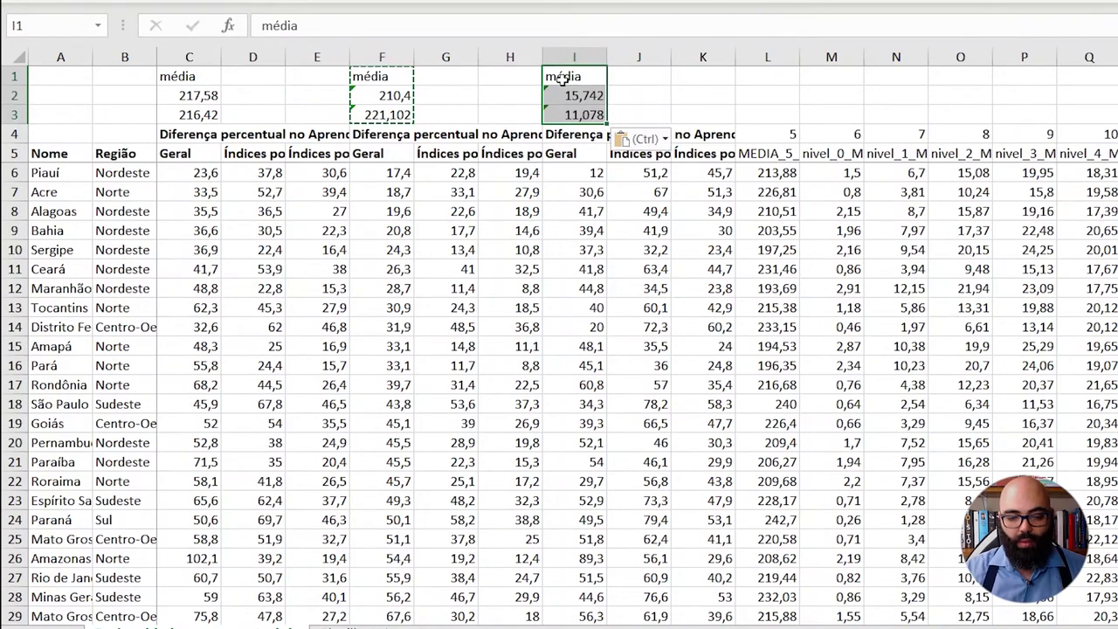
- Move the I2 average's range to MEDIA_5_MT for the first five states, L6:L10
{"action": "left_click", "coordinate": [597, 97]}
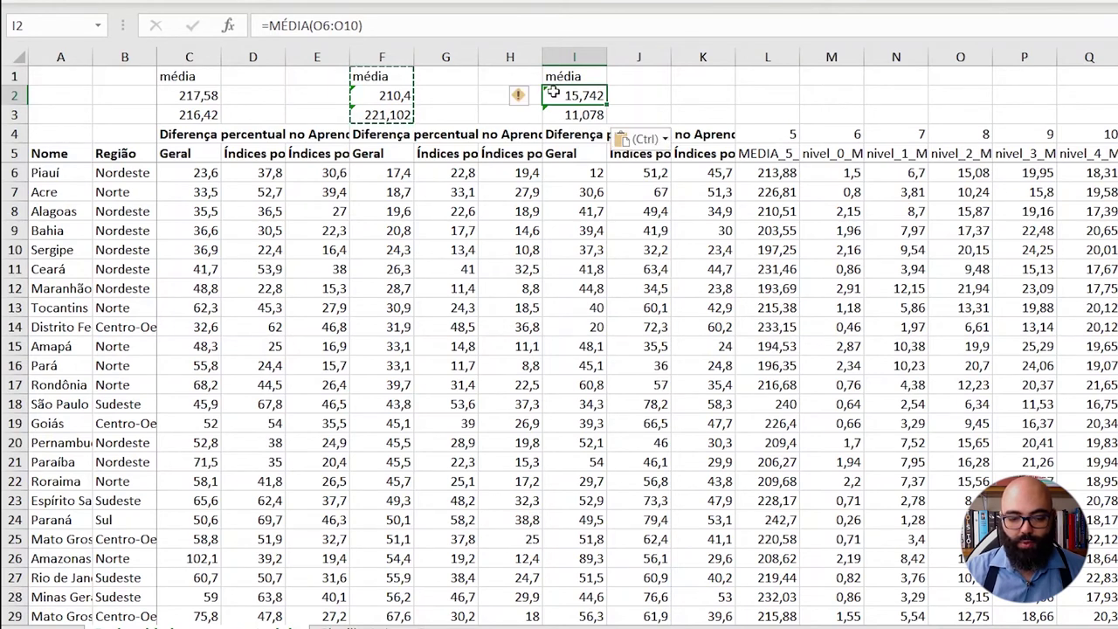
{"action": "double_click", "coordinate": [557, 92]}
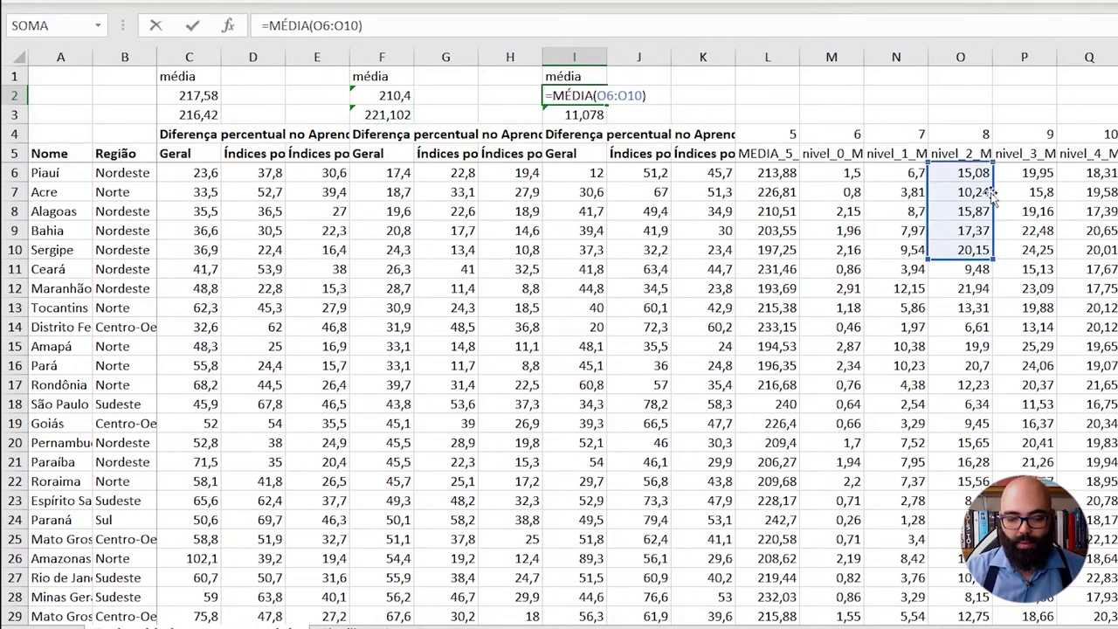
{"action": "left_click_drag", "start_coordinate": [992, 197], "coordinate": [768, 210]}
{"action": "left_click", "coordinate": [769, 210]}
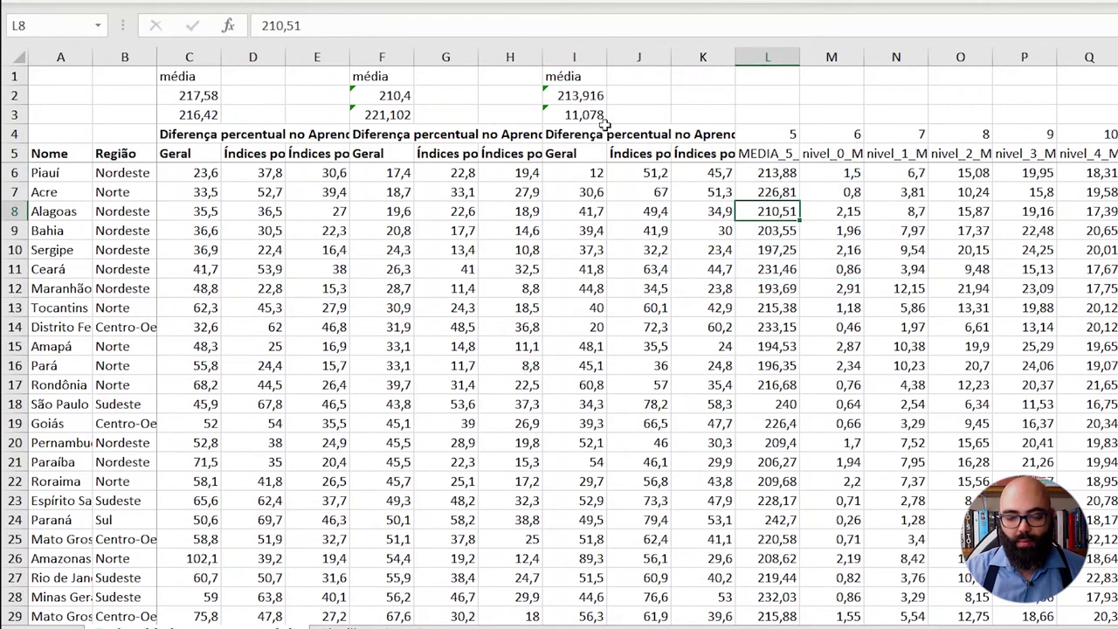
{"action": "left_click", "coordinate": [581, 98]}
{"action": "double_click", "coordinate": [581, 98]}
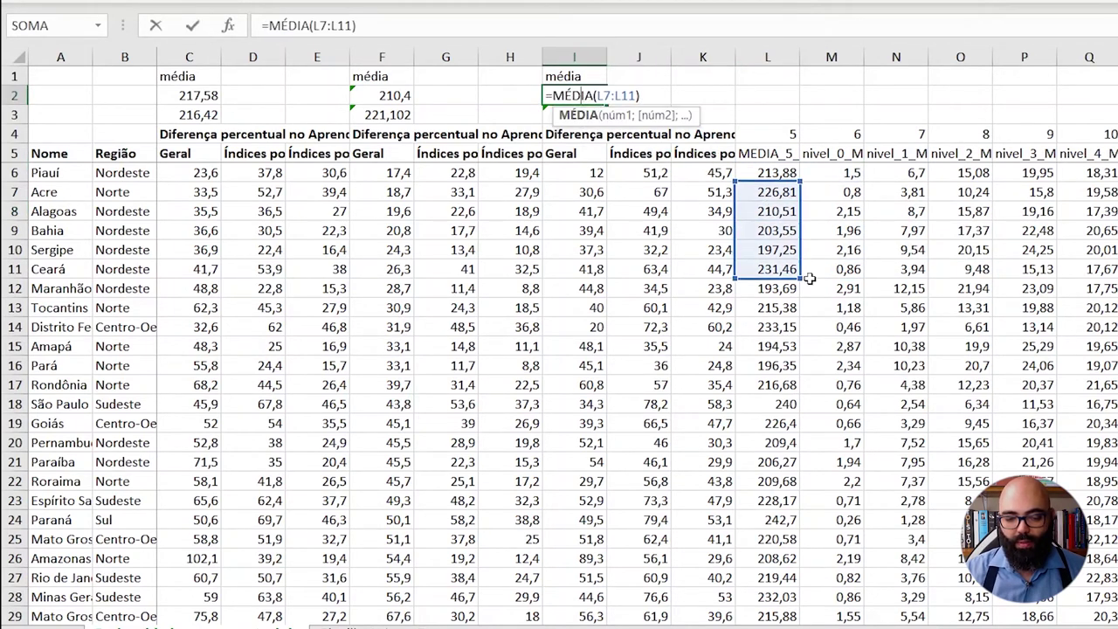
{"action": "left_click_drag", "start_coordinate": [798, 261], "coordinate": [791, 234]}
{"action": "key", "text": "Return"}
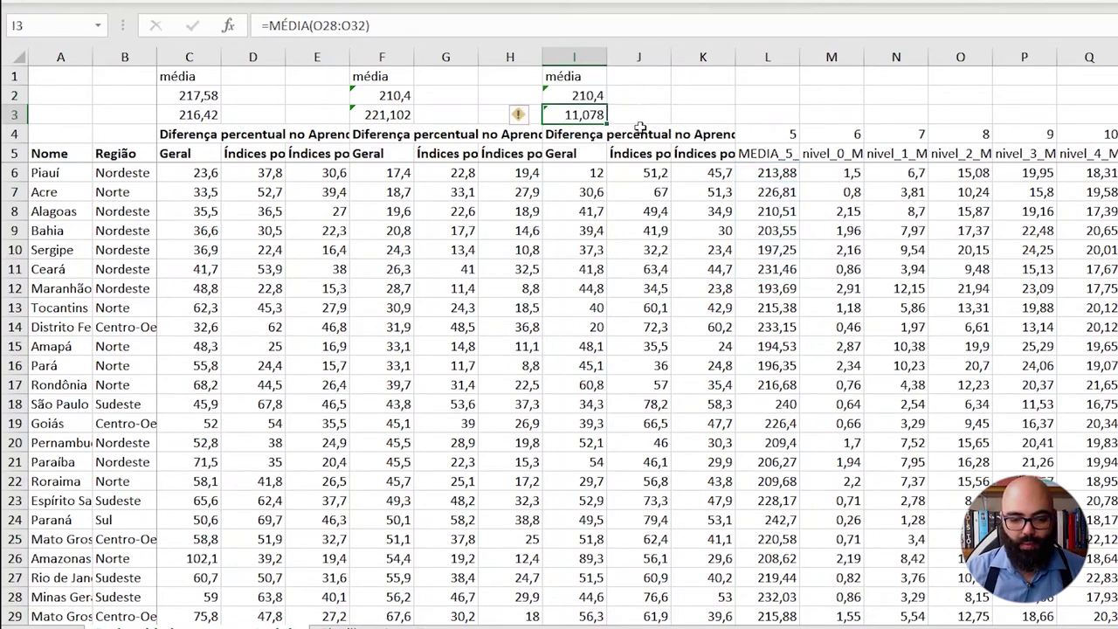
- Move the I3 average's range to MEDIA_5_MT for the last five states, L28:L32
{"action": "double_click", "coordinate": [590, 116]}
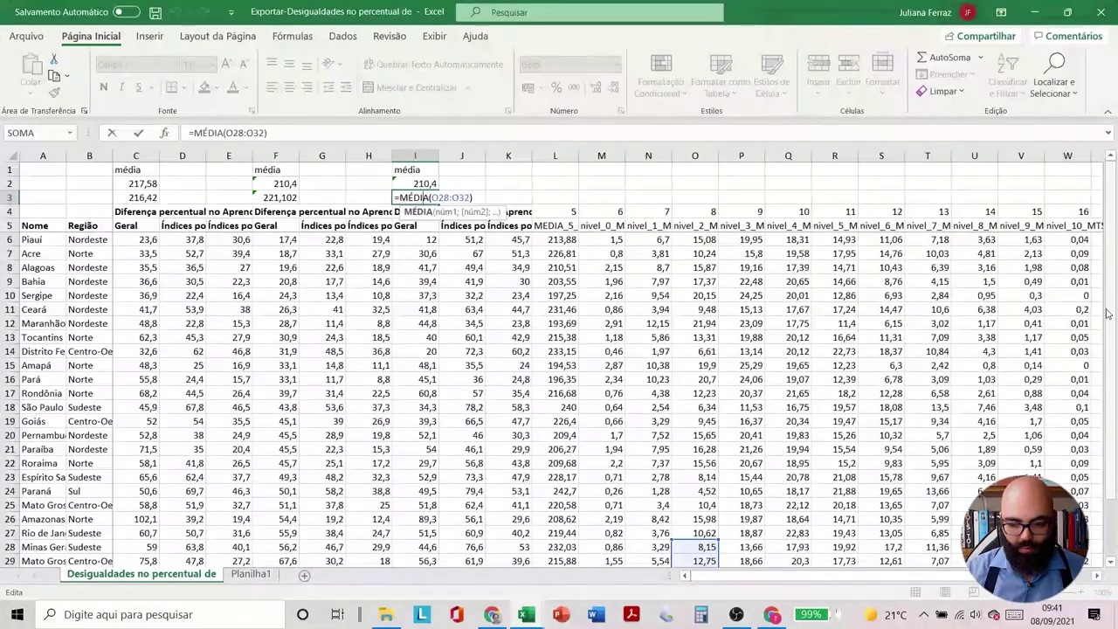
{"action": "scroll", "coordinate": [1107, 312], "scroll_direction": "down", "scroll_amount": 1}
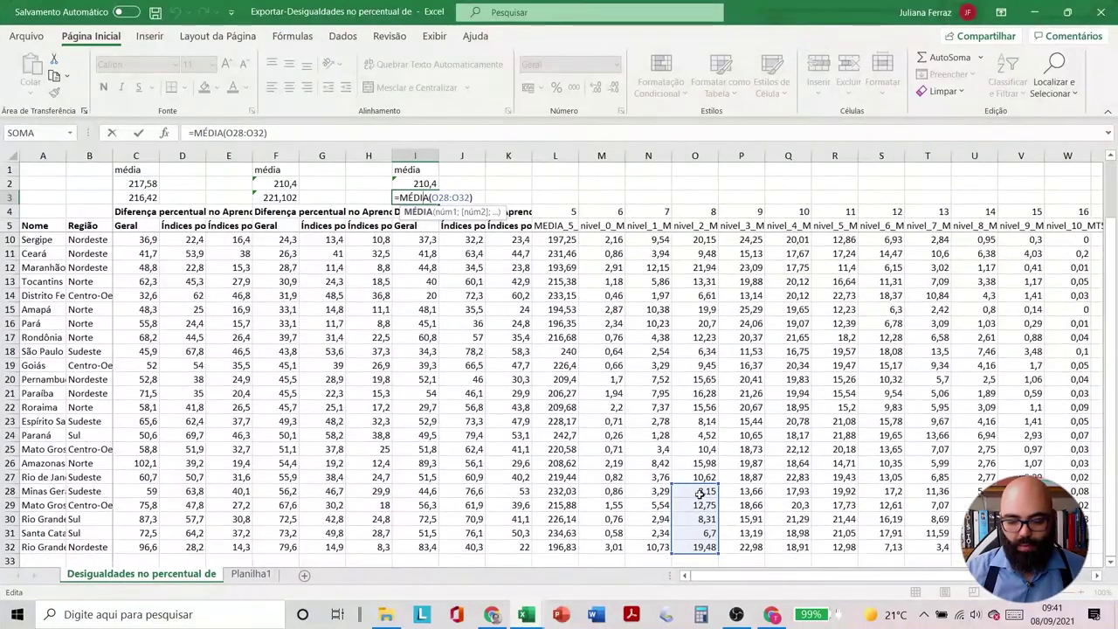
{"action": "left_click_drag", "start_coordinate": [701, 489], "coordinate": [577, 497]}
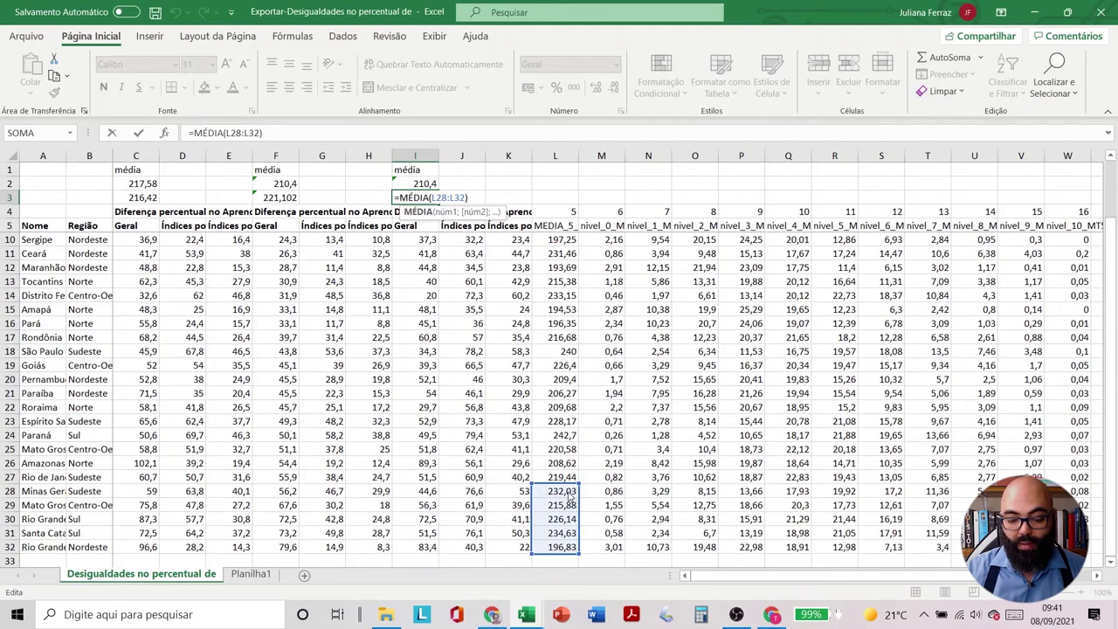
{"action": "key", "text": "Return"}
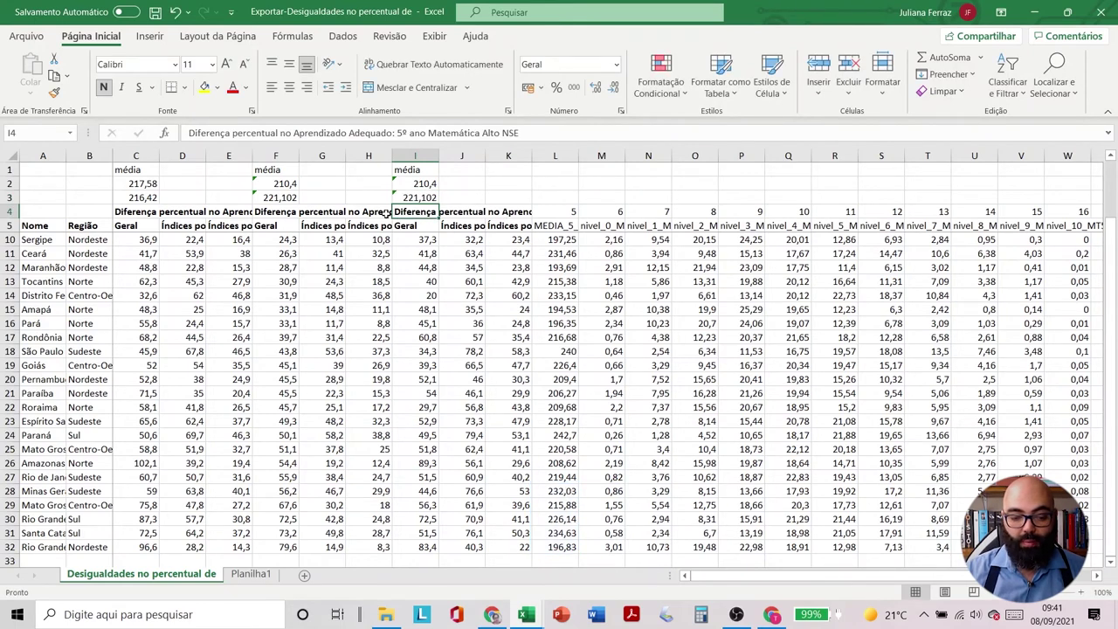
- Copy the averages in F2:F3 and paste them in place as values only, replacing their formulas
{"action": "left_click", "coordinate": [291, 184]}
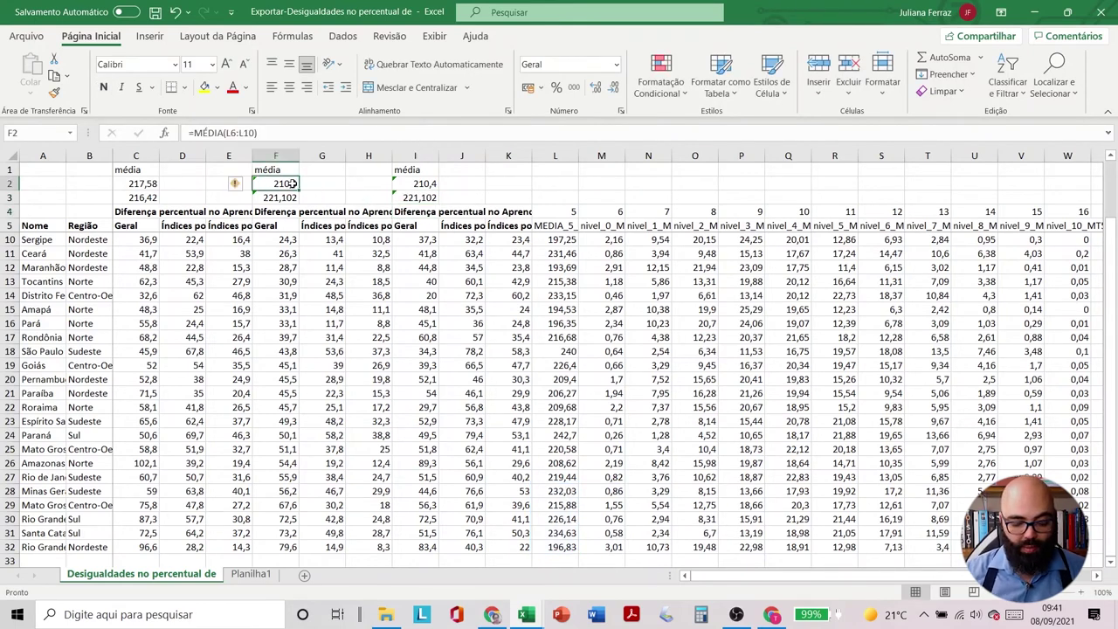
{"action": "key", "text": "shift+Down"}
{"action": "key", "text": "ctrl+c"}
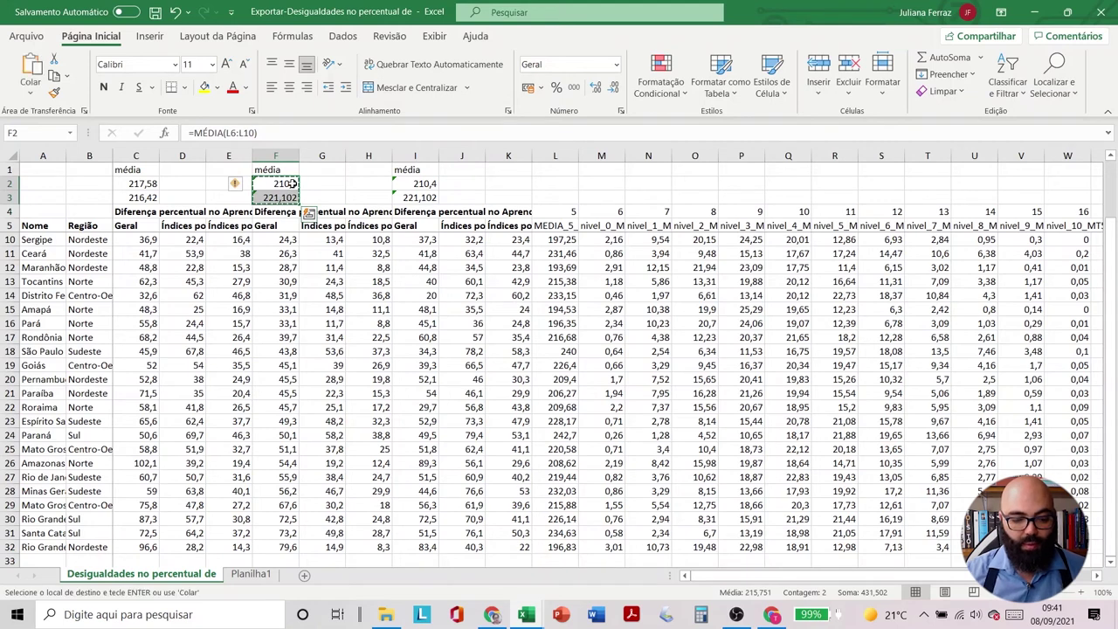
{"action": "left_click", "coordinate": [469, 194]}
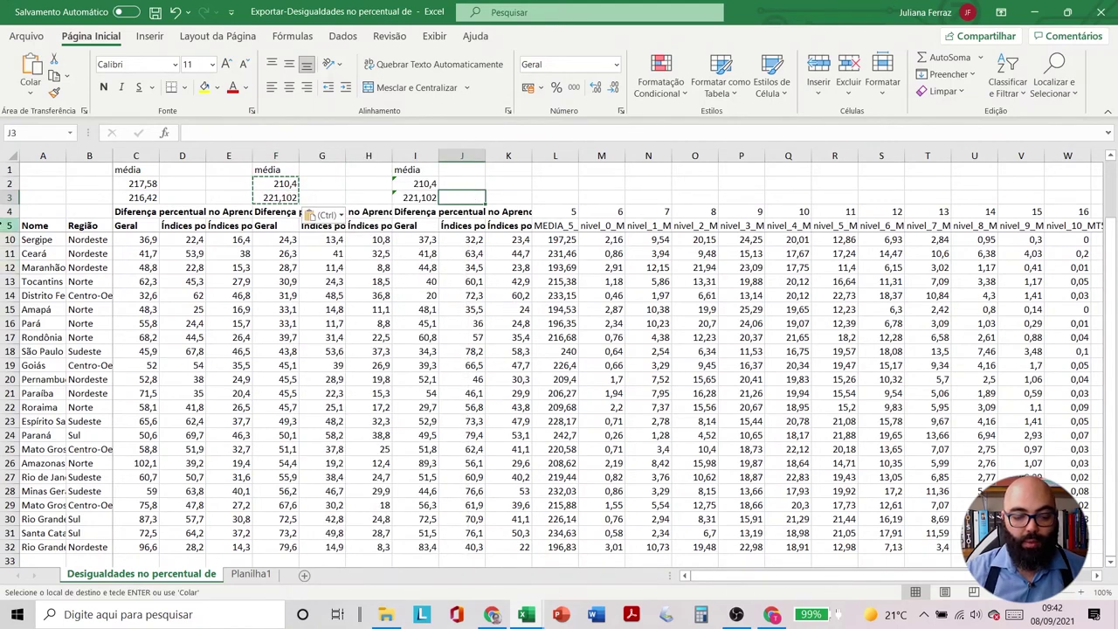
- Sort the state table, starting at the header row 5, by the third Geral column (column I) from smallest to largest
{"action": "left_click", "coordinate": [26, 227]}
{"action": "key", "text": "ctrl+shift+Right"}
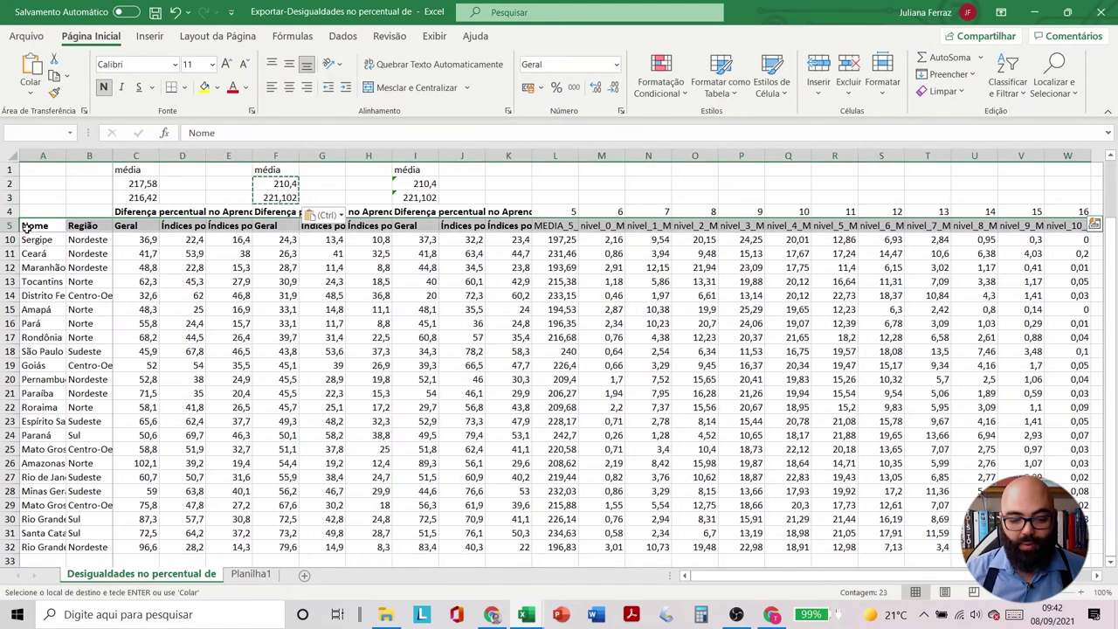
{"action": "key", "text": "ctrl+shift+Down"}
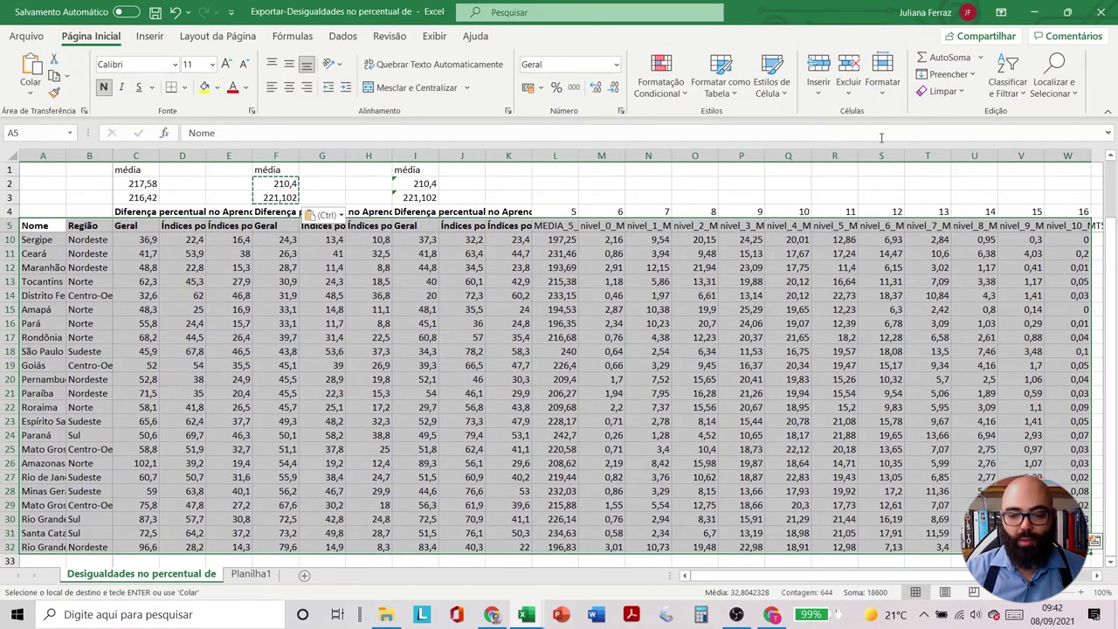
{"action": "left_click", "coordinate": [1019, 93]}
{"action": "left_click", "coordinate": [1039, 156]}
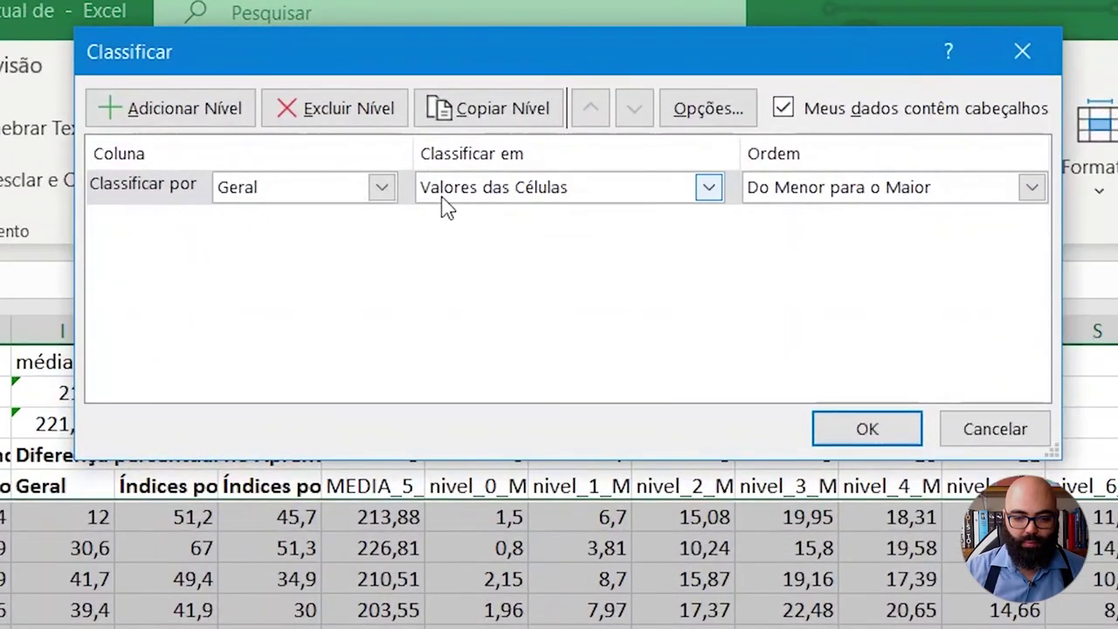
{"action": "left_click", "coordinate": [349, 181]}
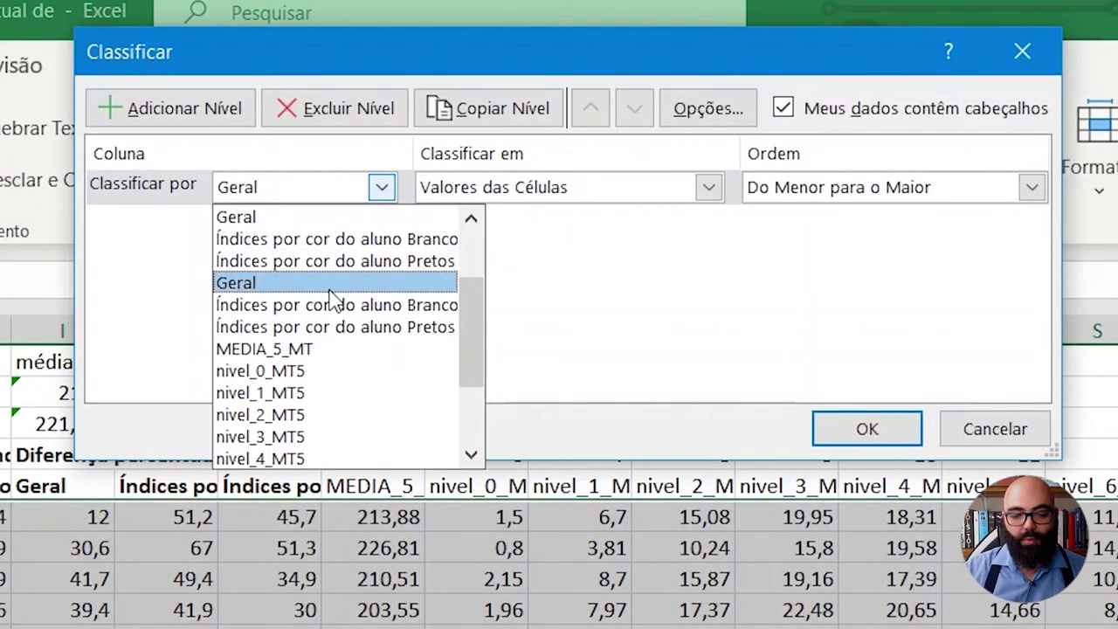
{"action": "left_click", "coordinate": [330, 292]}
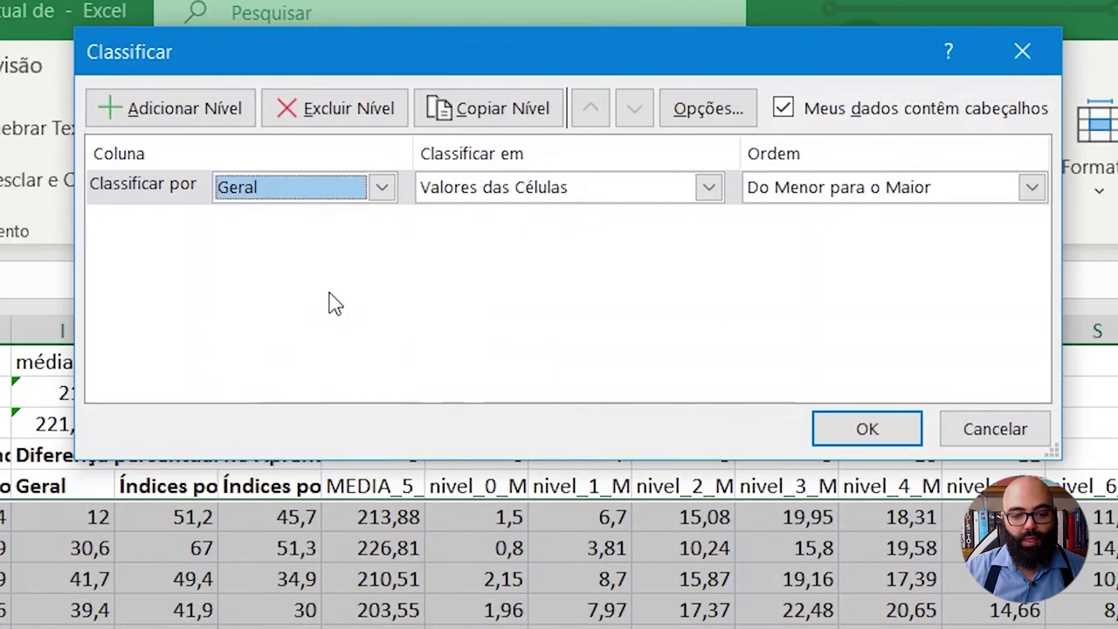
{"action": "left_click", "coordinate": [869, 428]}
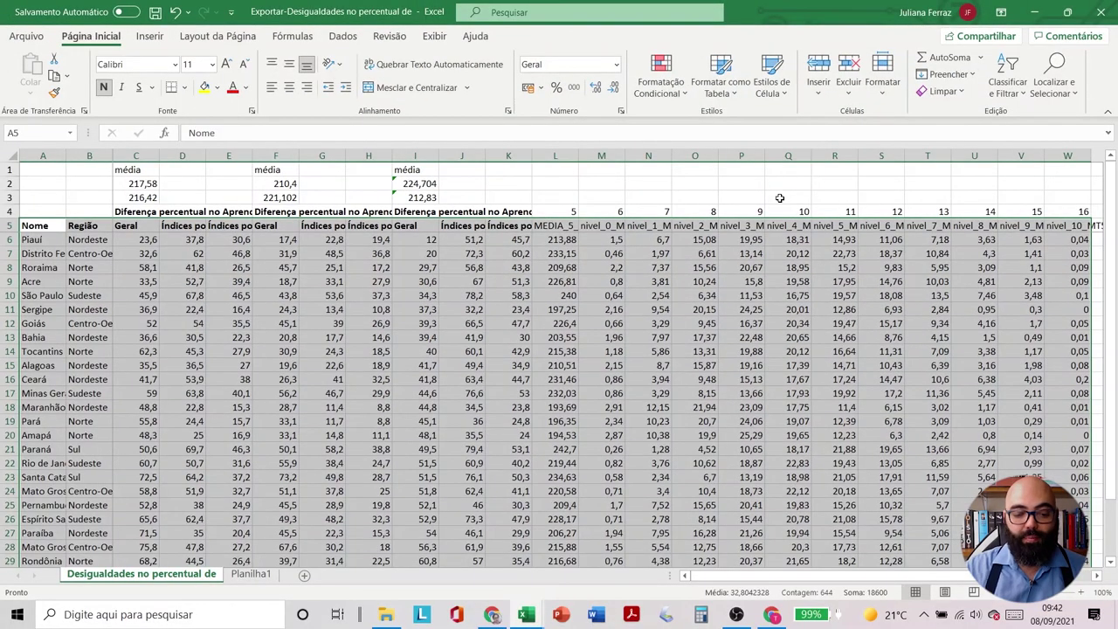